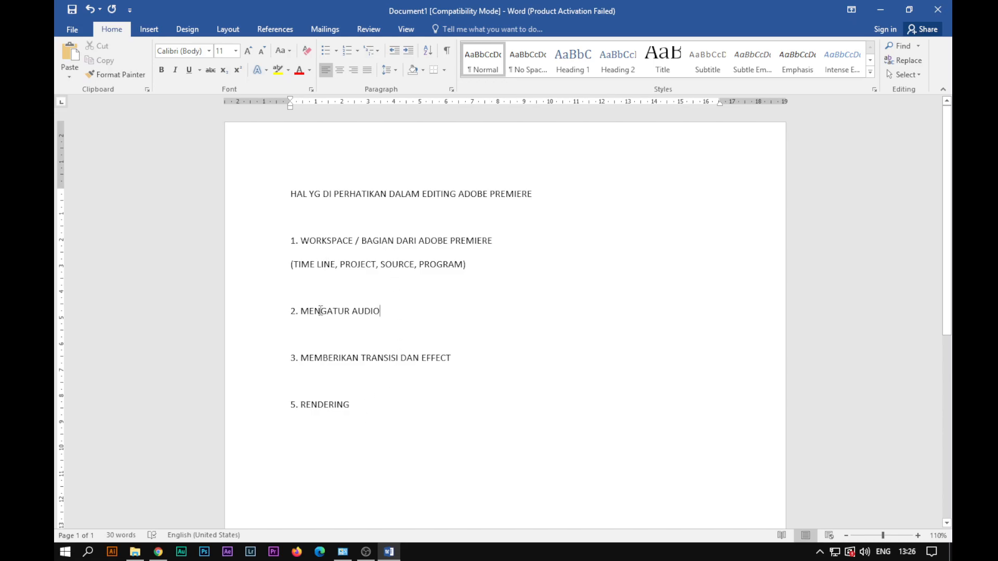
# Step: Switch to Adobe Premiere Pro and create a new project named LATIHAN in the folder E:\pjj bu natali
pyautogui.click(273, 553)
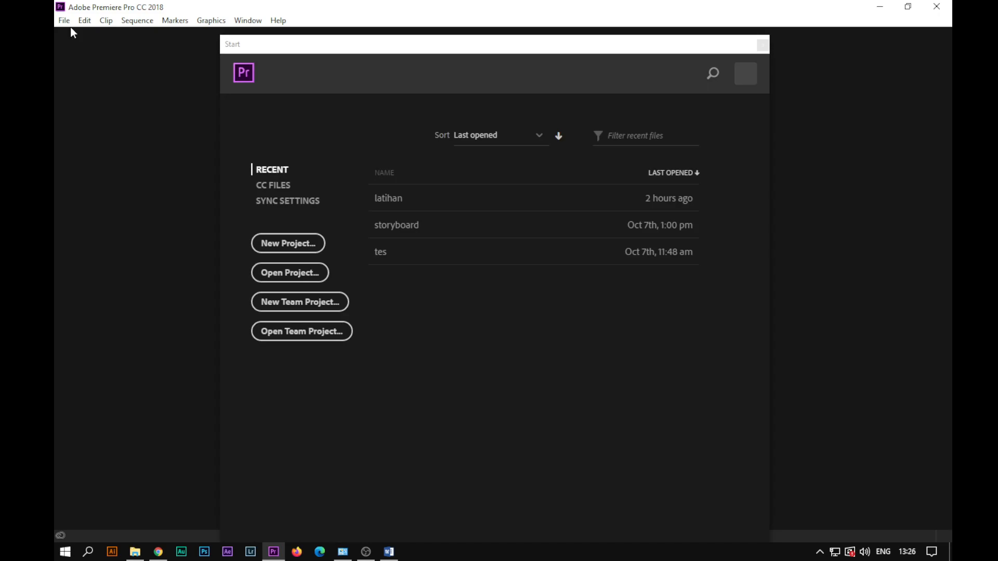
pyautogui.click(305, 249)
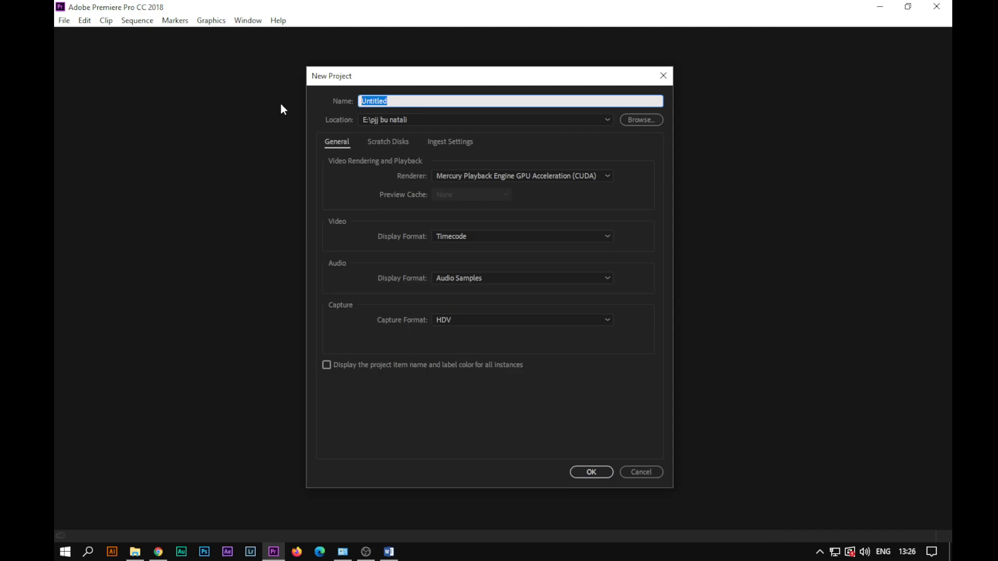
pyautogui.write('LATIHAN')
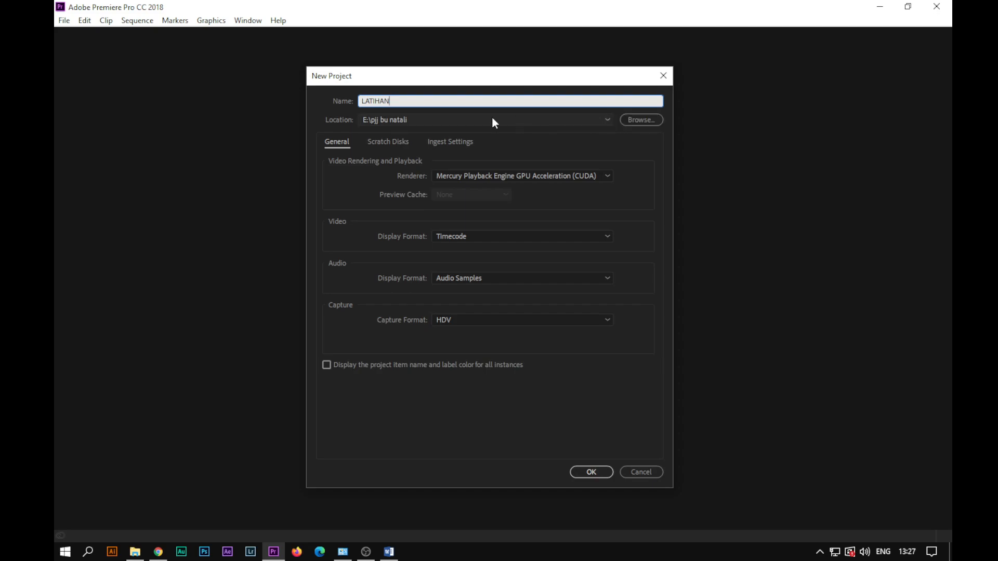
pyautogui.click(636, 120)
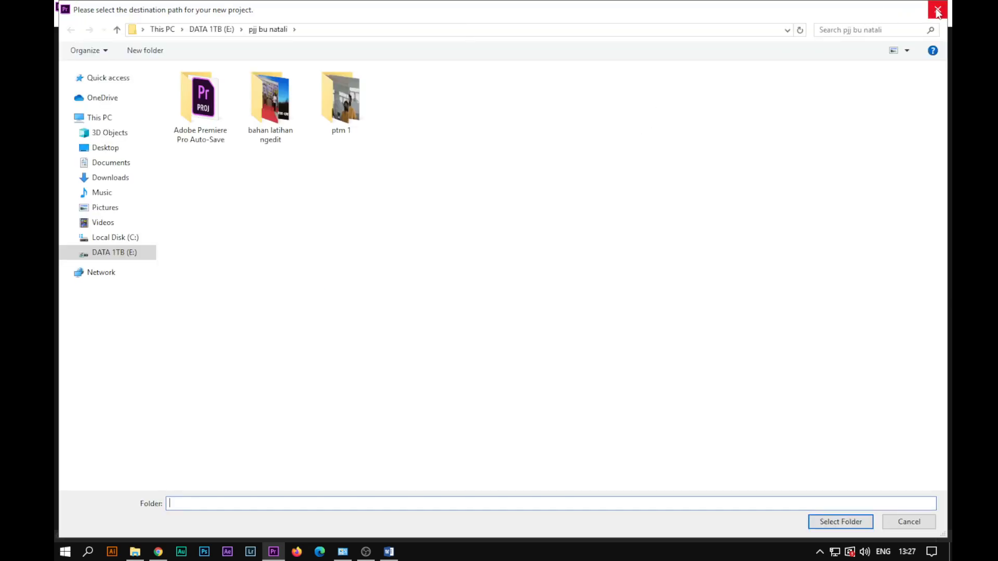
pyautogui.click(928, 11)
pyautogui.click(588, 472)
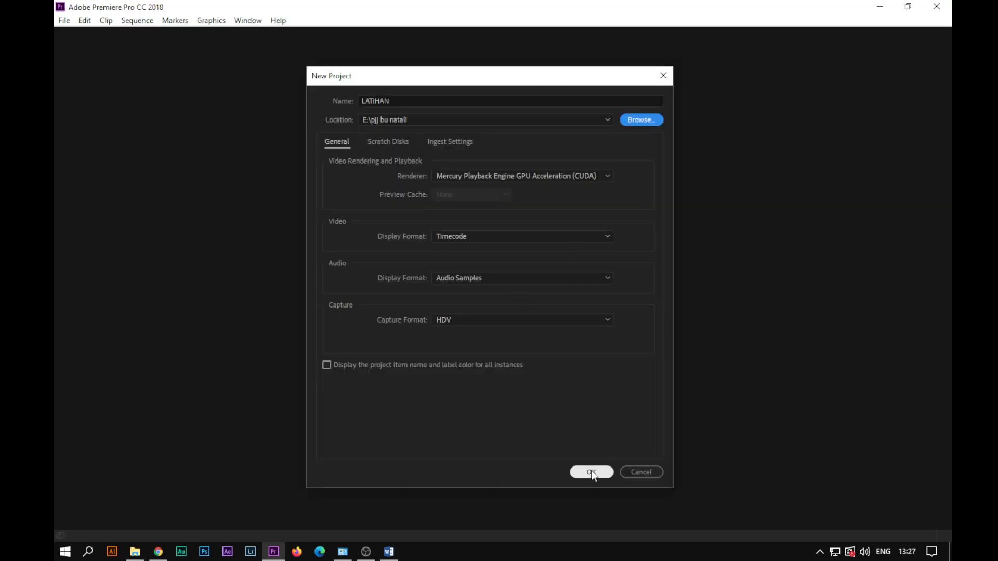
pyautogui.click(530, 297)
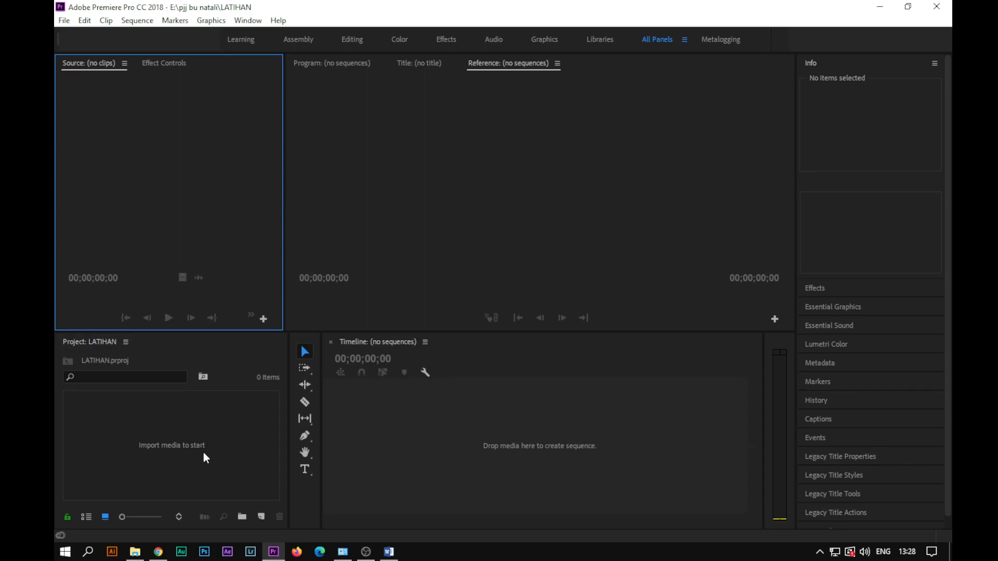
# Step: Import the videos DSCF2175, MVI_2633 and MVI_2635 from the bahan latihan ngedit folder into the project
pyautogui.doubleClick(232, 431)
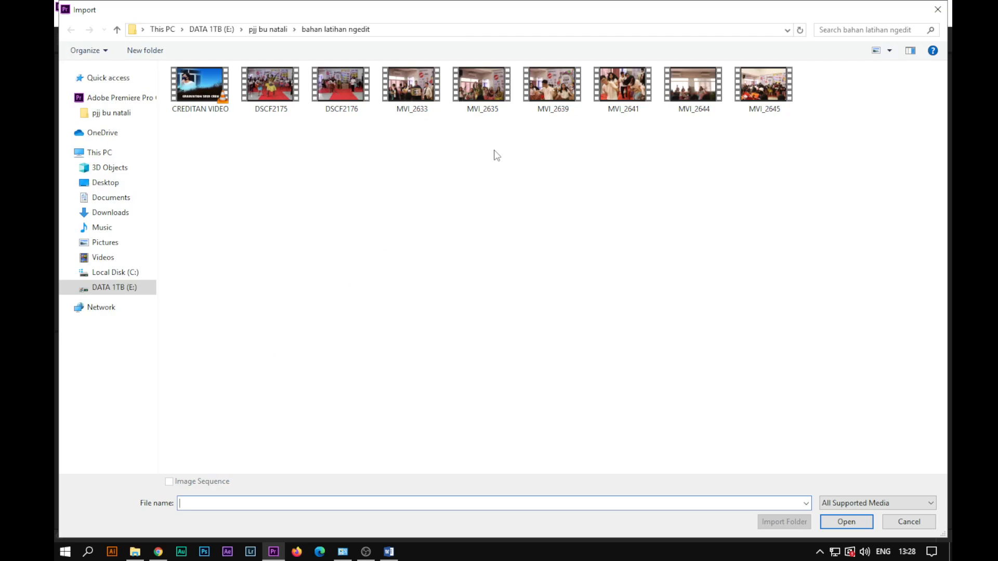
pyautogui.click(420, 100)
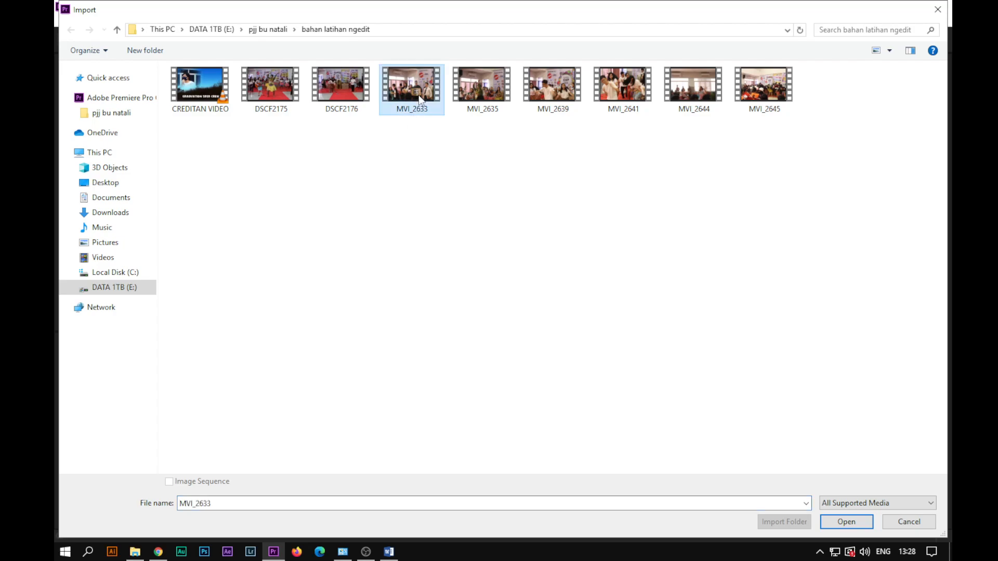
pyautogui.keyDown('ctrl'); pyautogui.click(263, 88); pyautogui.keyUp('ctrl')
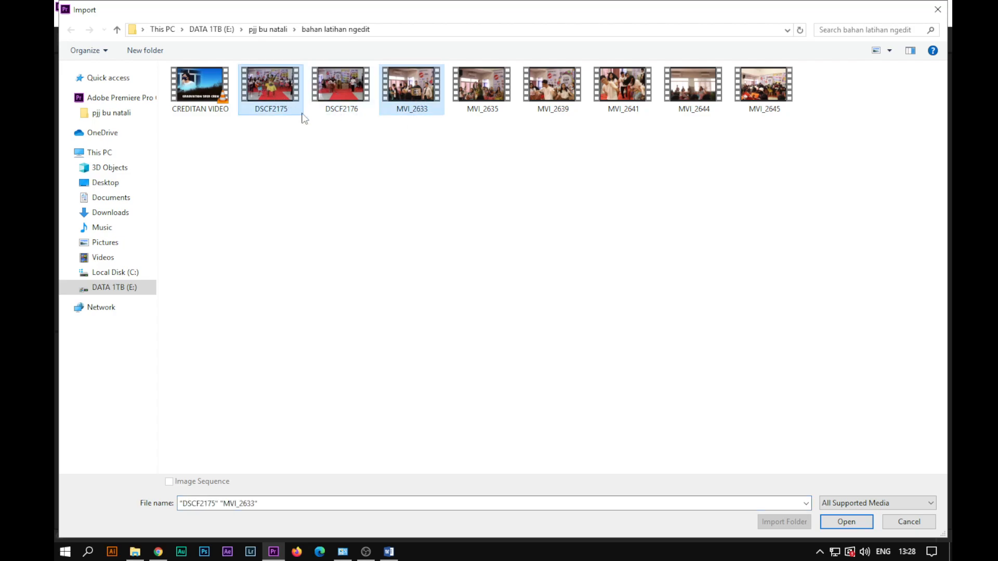
pyautogui.keyDown('ctrl'); pyautogui.click(481, 91); pyautogui.keyUp('ctrl')
pyautogui.click(847, 524)
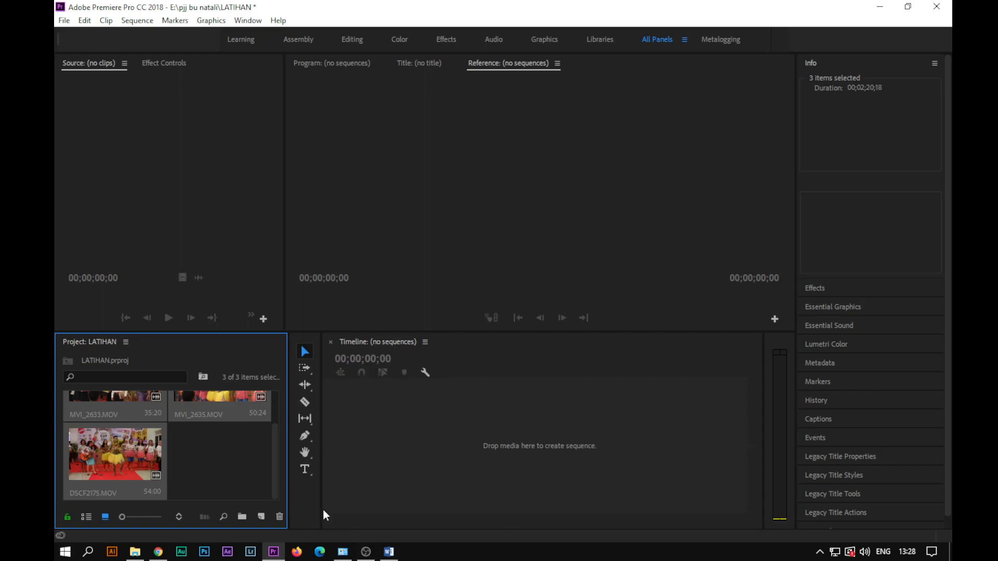
# Step: Place the MVI_2633.MOV clip on the empty timeline to create a new sequence from it
pyautogui.scroll(2, 203, 457)
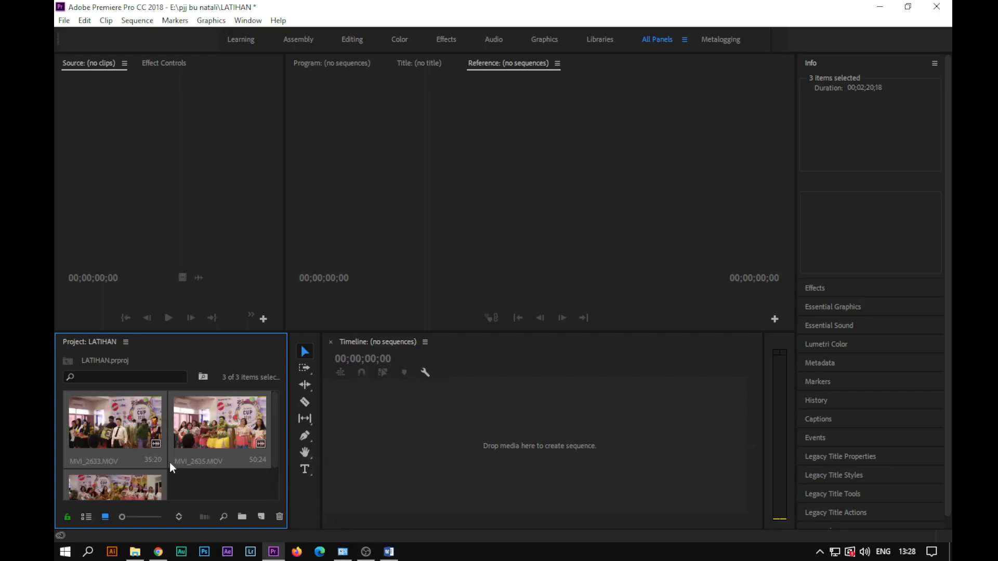
pyautogui.click(138, 439)
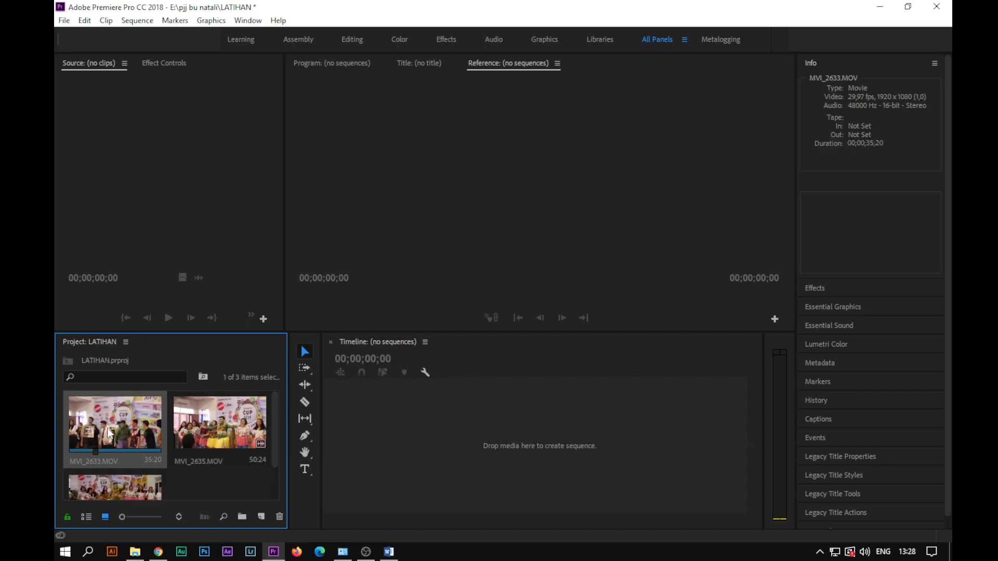
pyautogui.moveTo(107, 428); pyautogui.dragTo(419, 426)
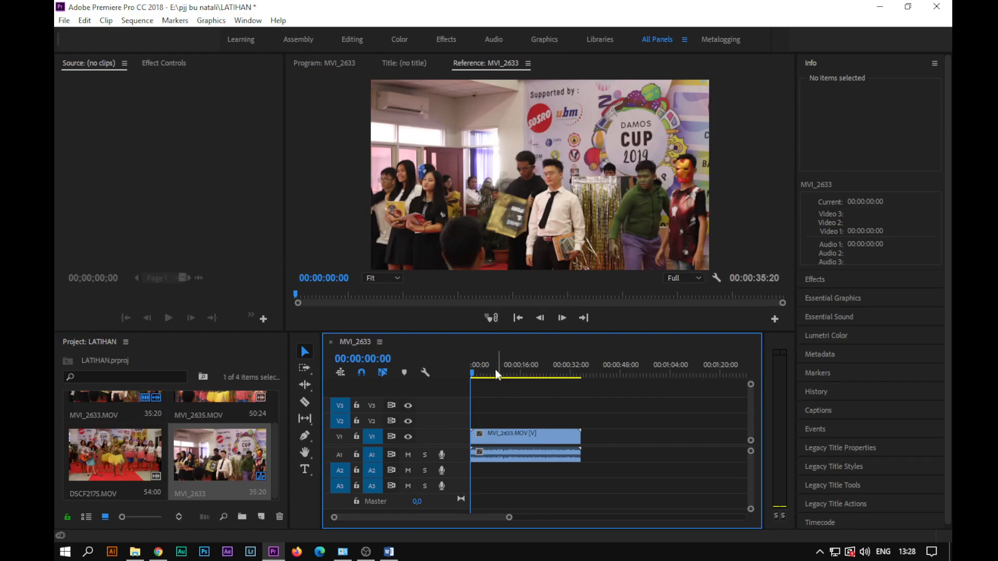
# Step: Play the opening of the sequence briefly and check the audio hardware input and output devices in the preferences
pyautogui.press('space')
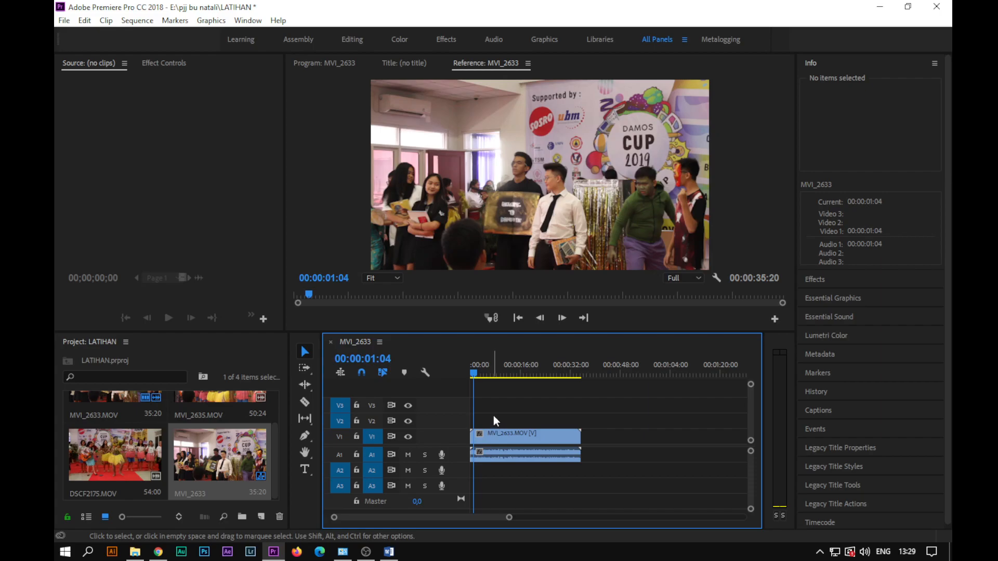
pyautogui.click(85, 20)
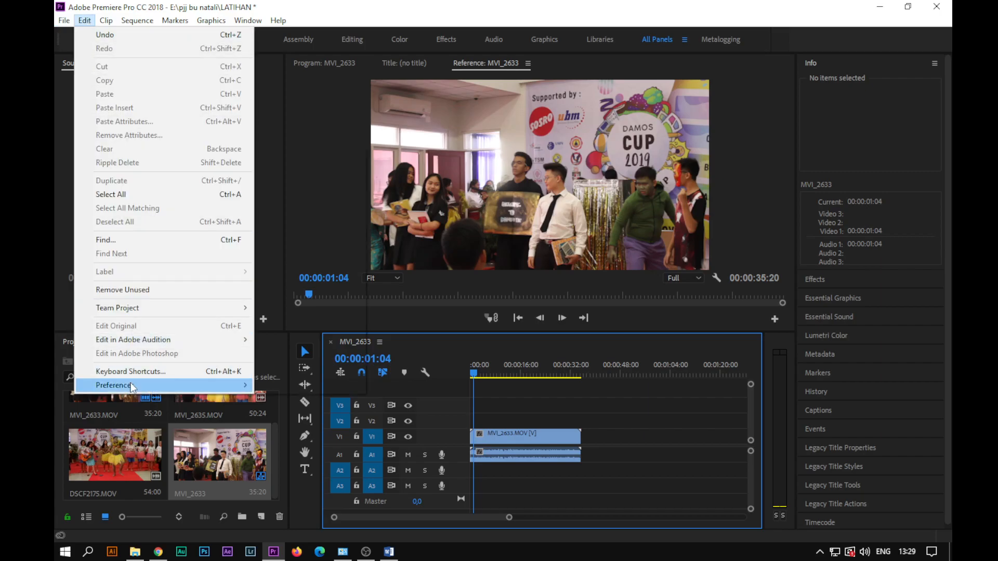
pyautogui.moveTo(131, 386)
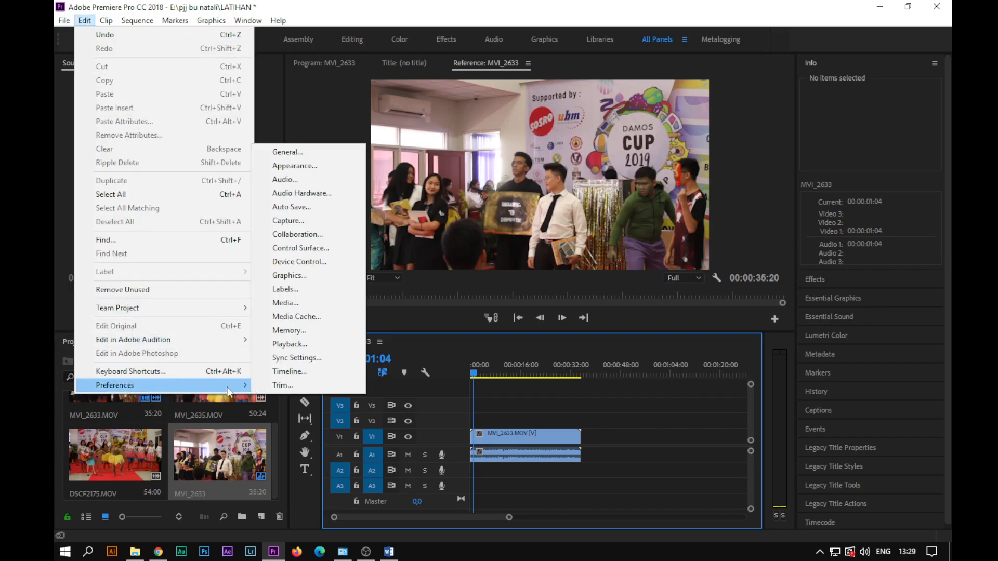
pyautogui.click(299, 196)
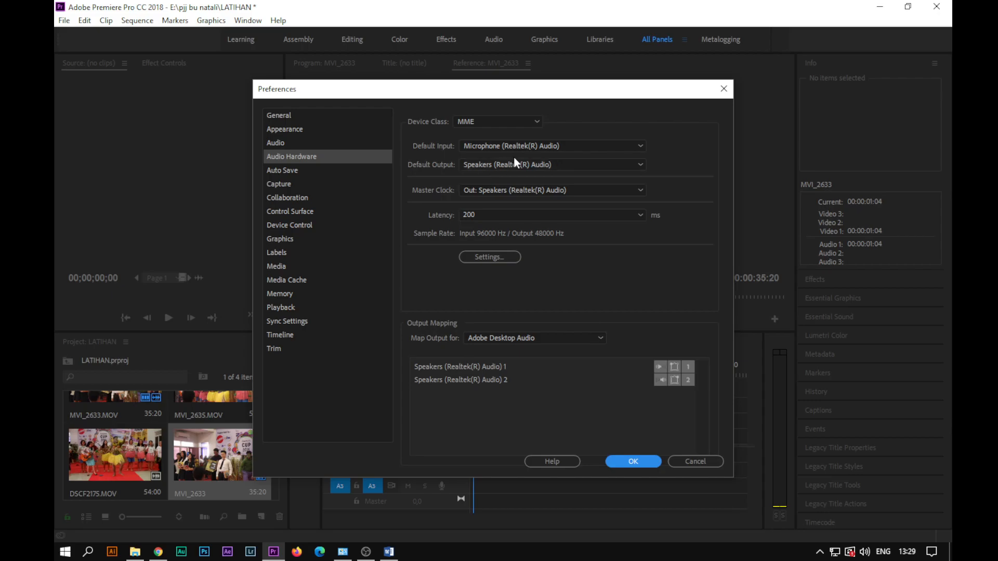
pyautogui.click(629, 461)
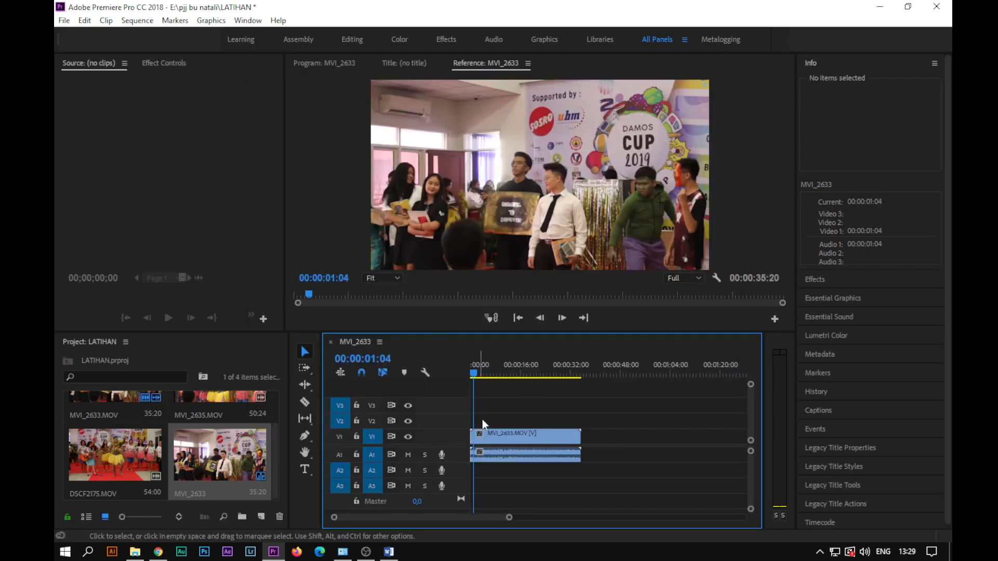
# Step: Cut the MVI_2633 clip on the timeline at 00:00:13:05 and delete the part after the cut
pyautogui.moveTo(492, 361); pyautogui.dragTo(448, 362)
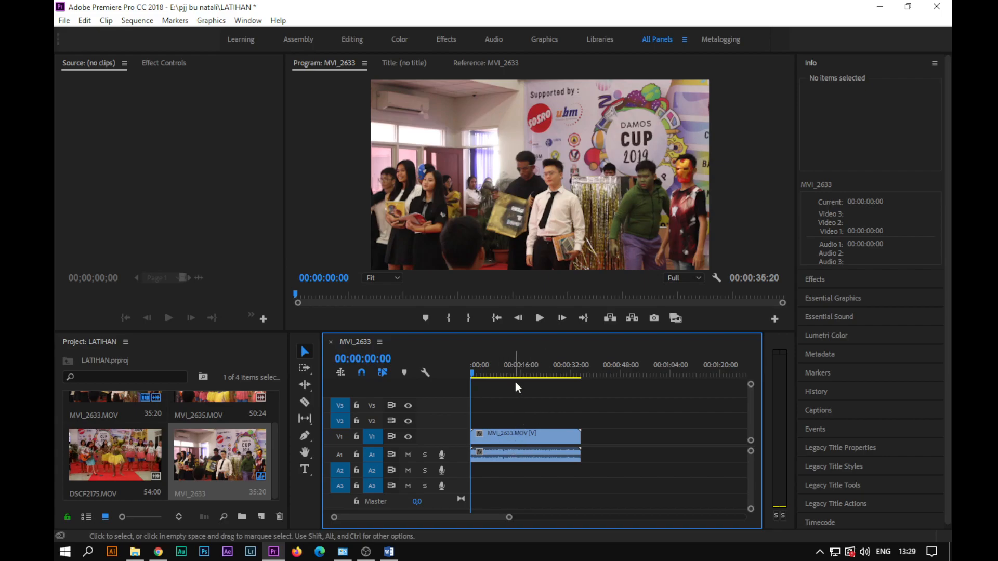
pyautogui.moveTo(505, 373); pyautogui.dragTo(383, 389)
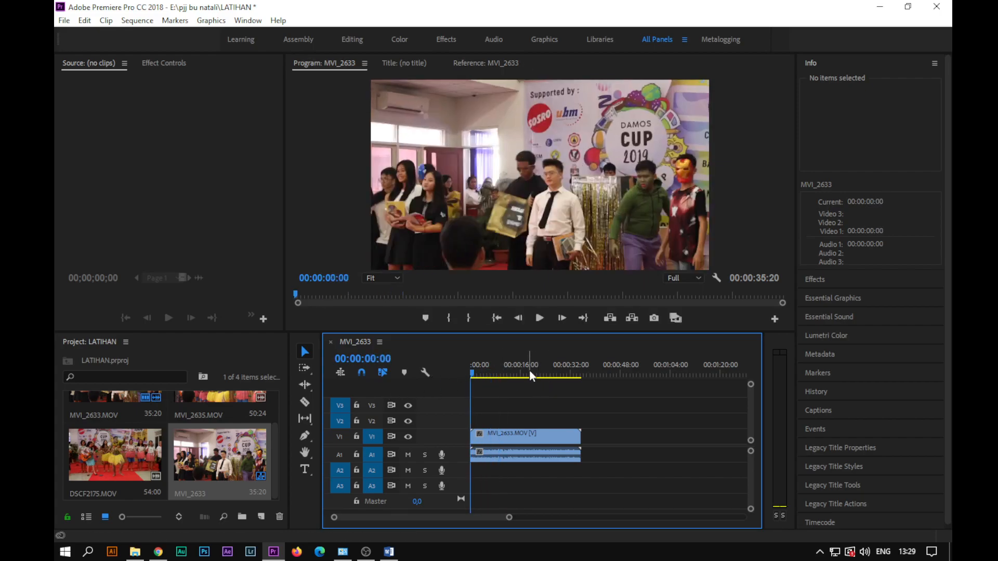
pyautogui.press('space')
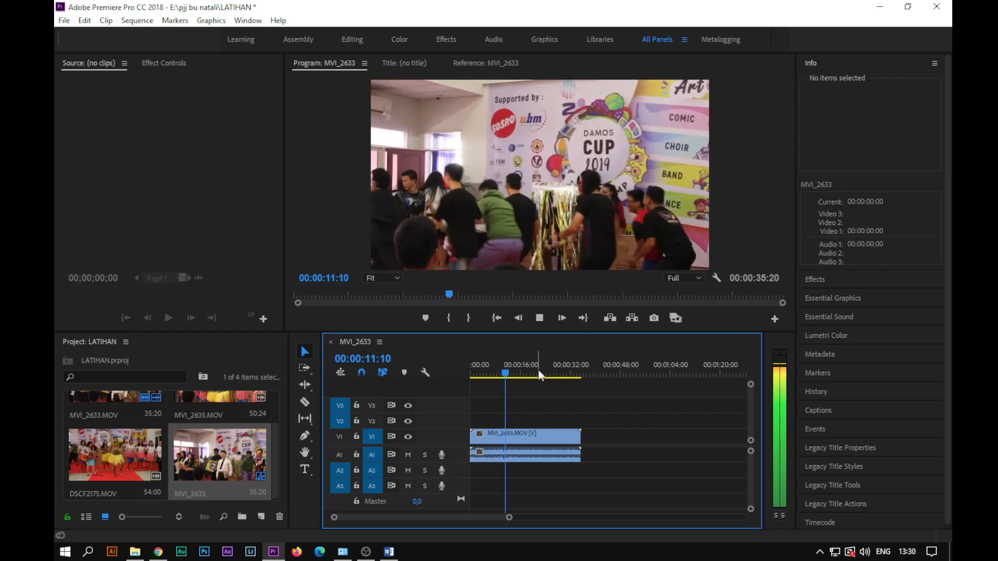
pyautogui.press('space')
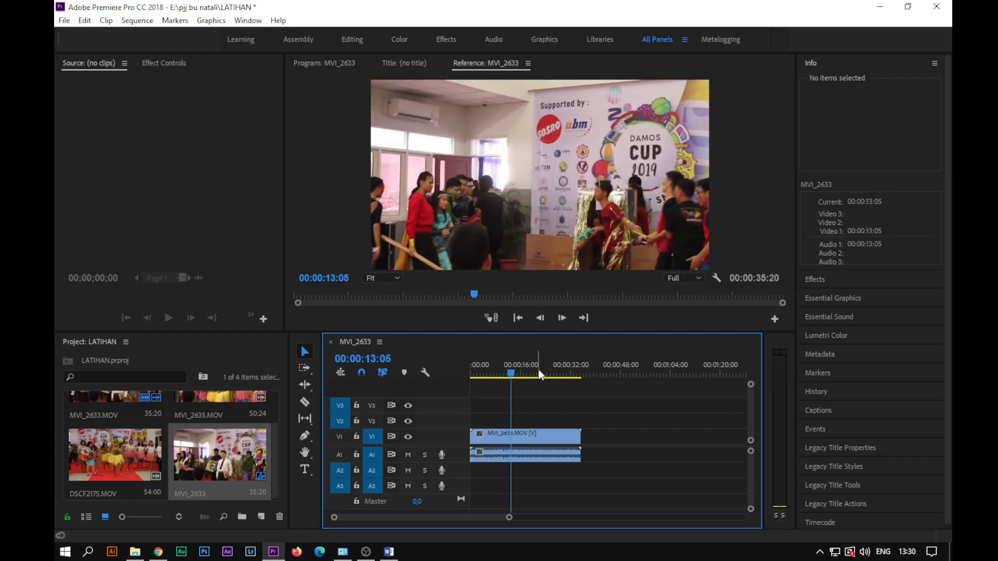
pyautogui.press('c')
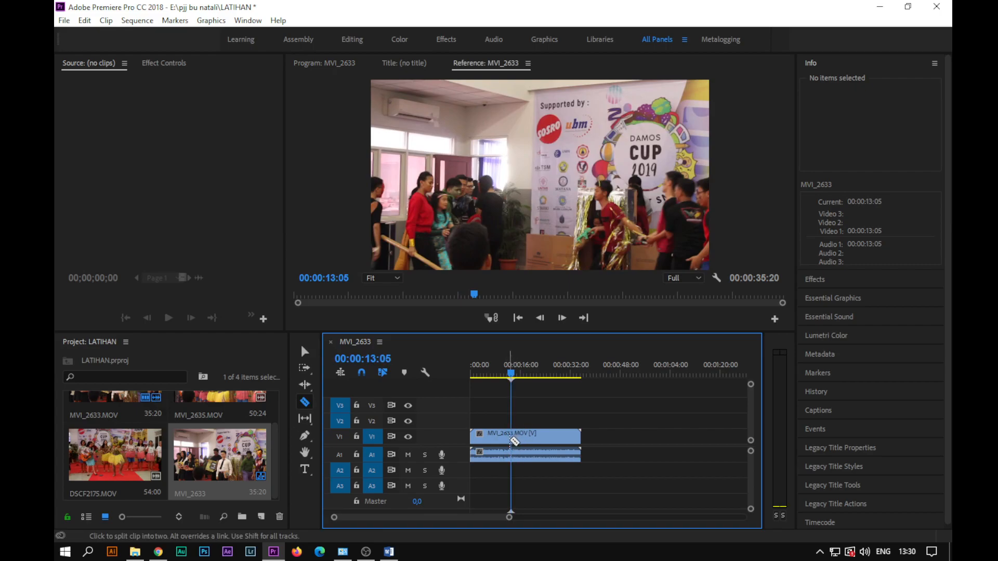
pyautogui.click(515, 440)
pyautogui.press('v')
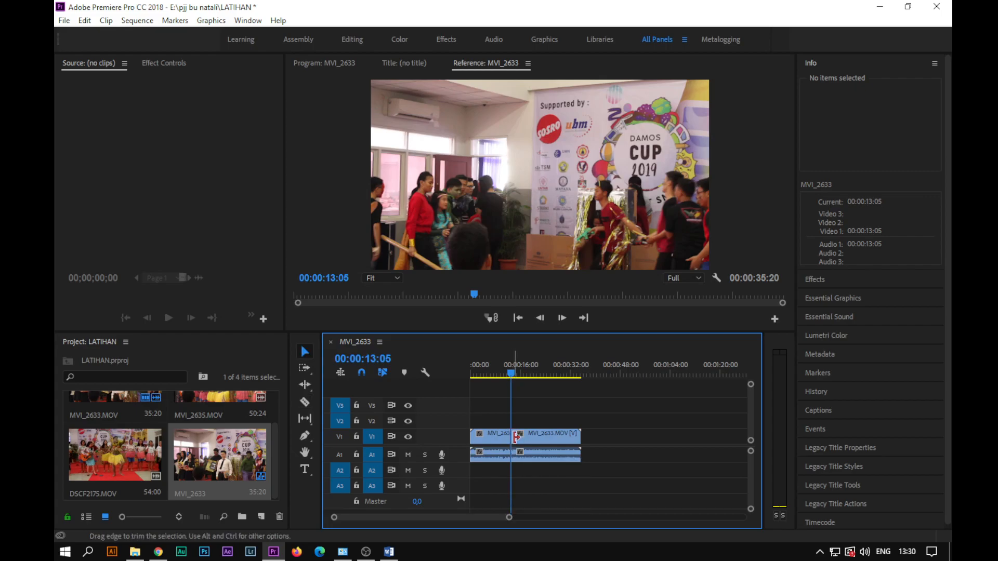
pyautogui.click(547, 437)
pyautogui.press('Delete')
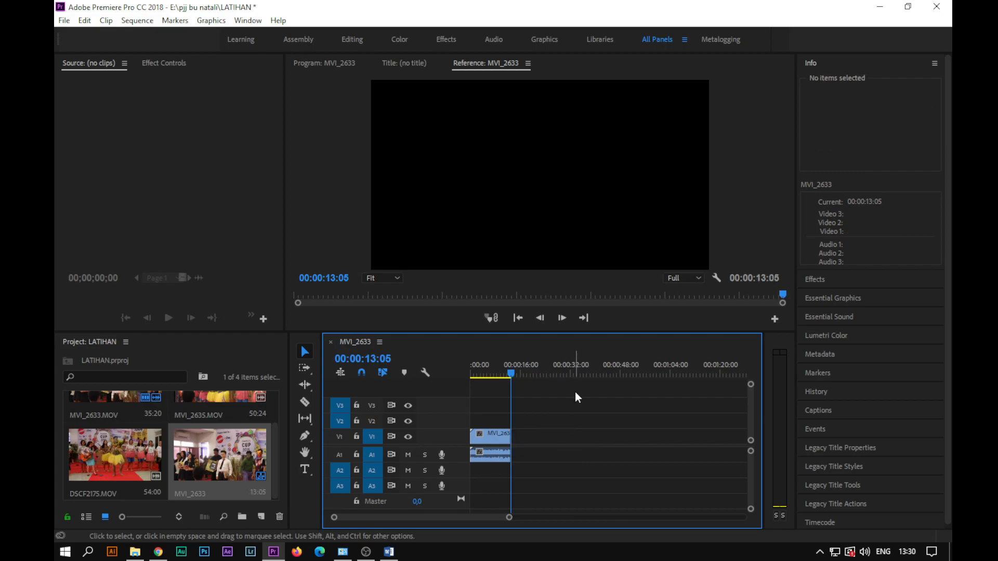
# Step: Load DSCF2175.MOV into a widened Source monitor and mark its In point at 00:00:02:05
pyautogui.click(126, 454)
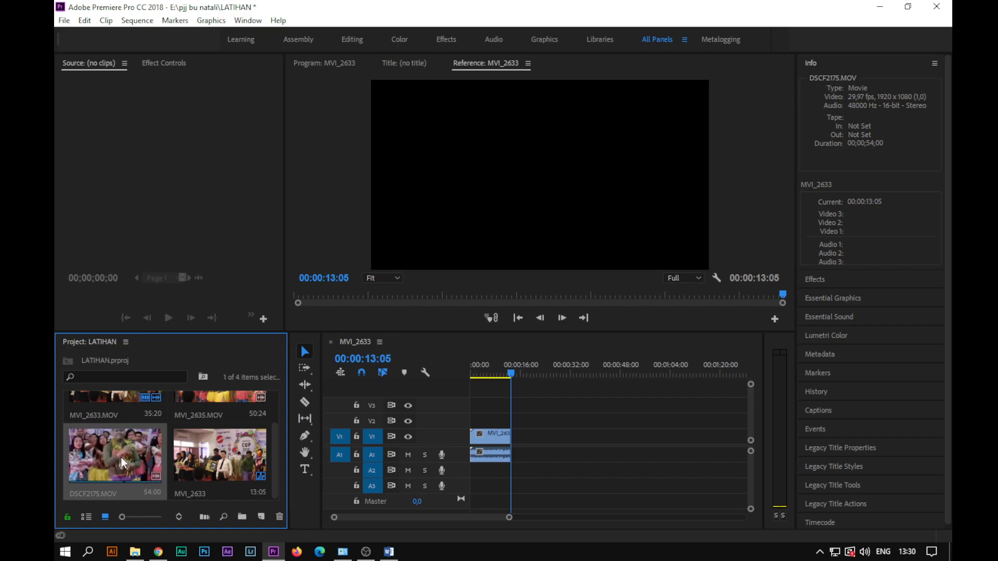
pyautogui.doubleClick(117, 457)
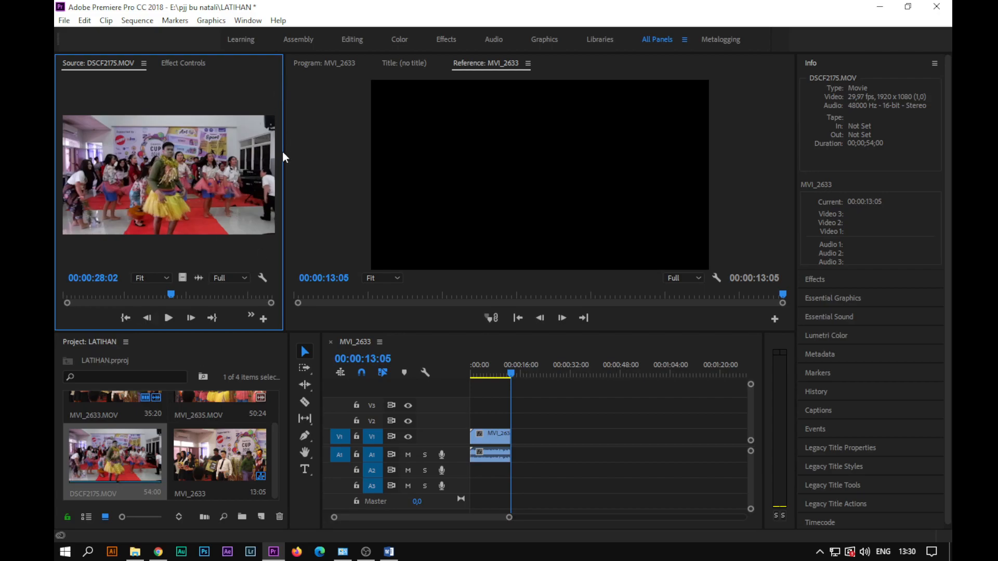
pyautogui.moveTo(283, 151); pyautogui.dragTo(389, 152)
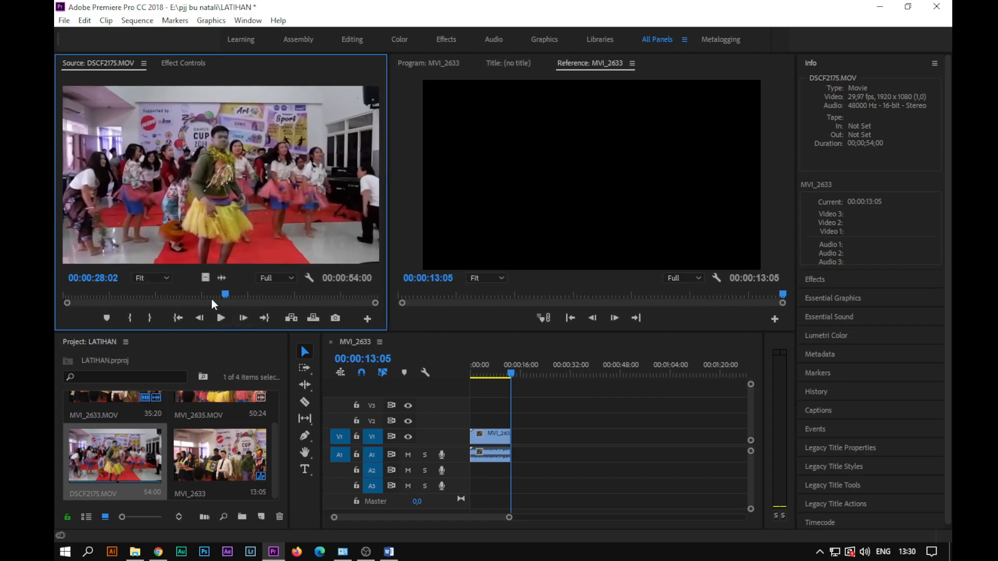
pyautogui.click(77, 305)
pyautogui.press('space')
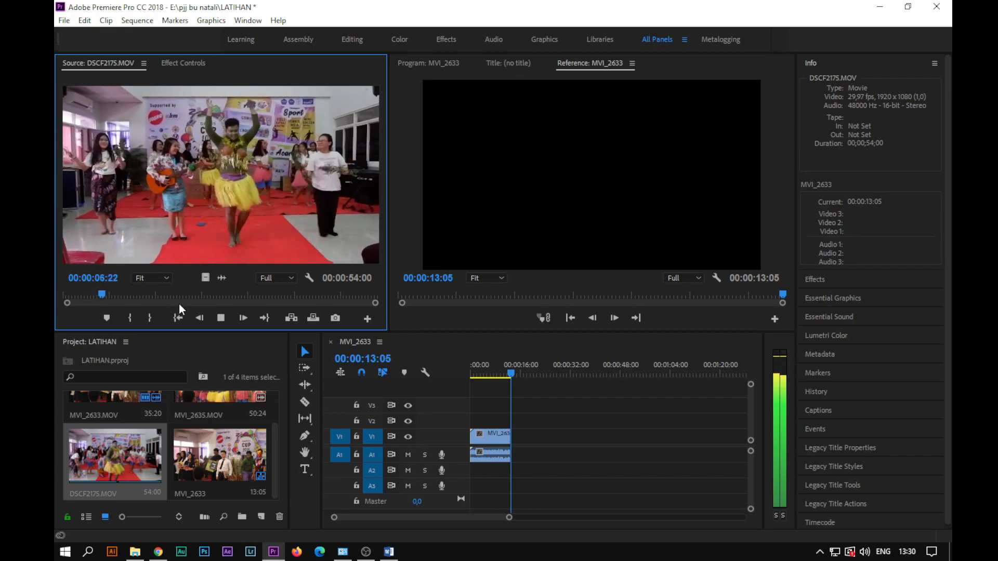
pyautogui.moveTo(110, 299); pyautogui.dragTo(76, 294)
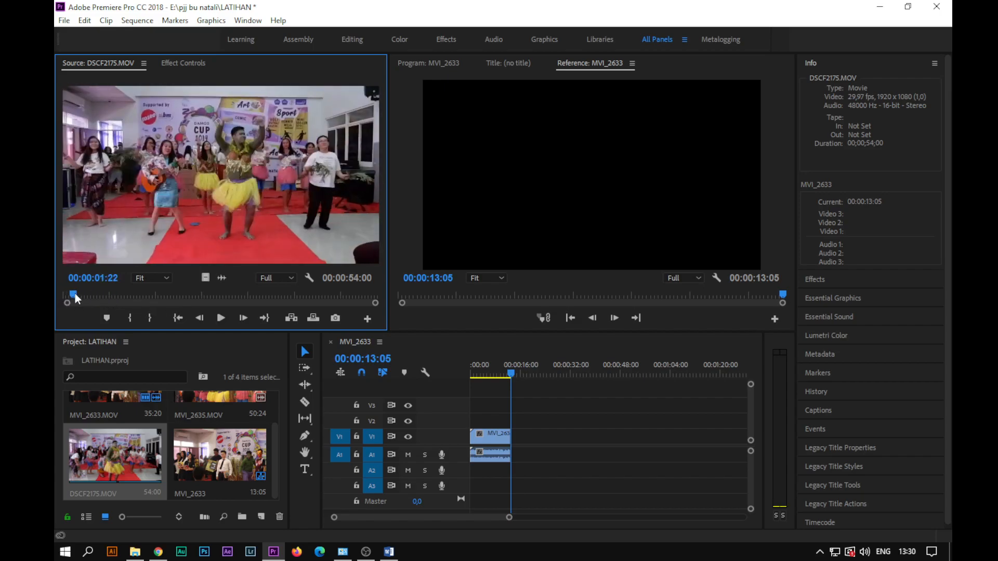
pyautogui.click(132, 320)
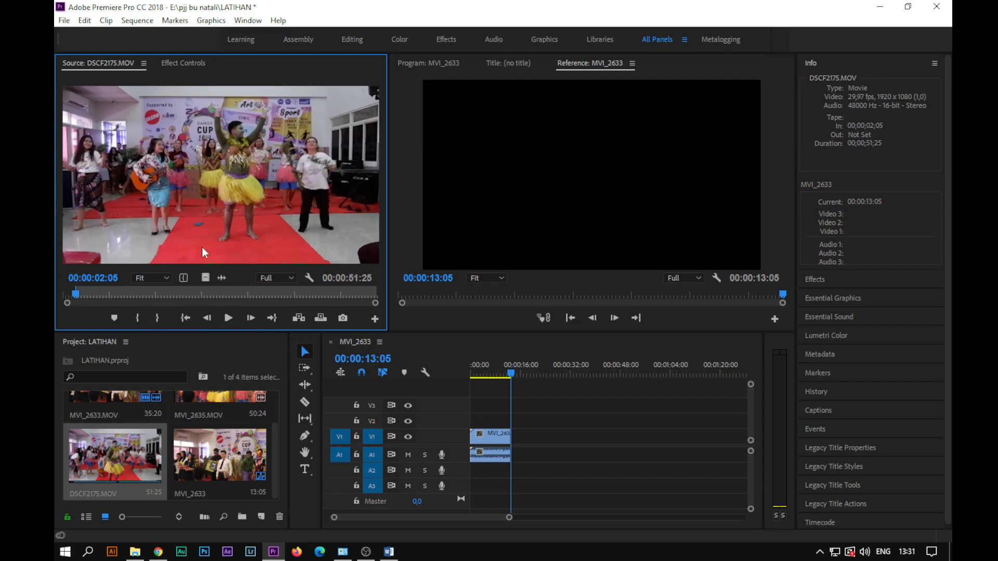
# Step: Mark the Out point of DSCF2175.MOV at 00:00:27:24 and place the marked section directly after the MVI_2633 clip on V1
pyautogui.click(229, 319)
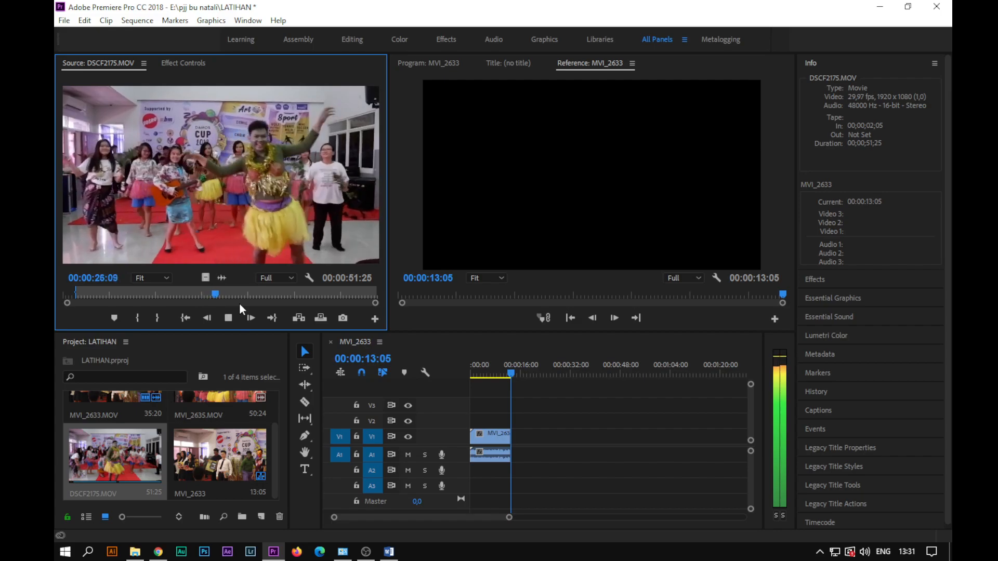
pyautogui.click(228, 318)
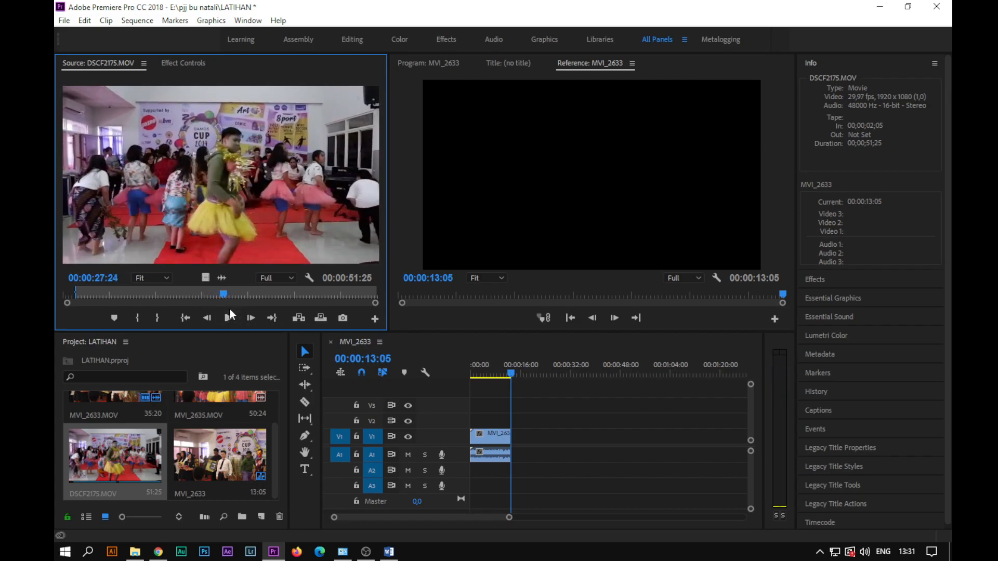
pyautogui.press('o')
pyautogui.moveTo(419, 392); pyautogui.dragTo(519, 437)
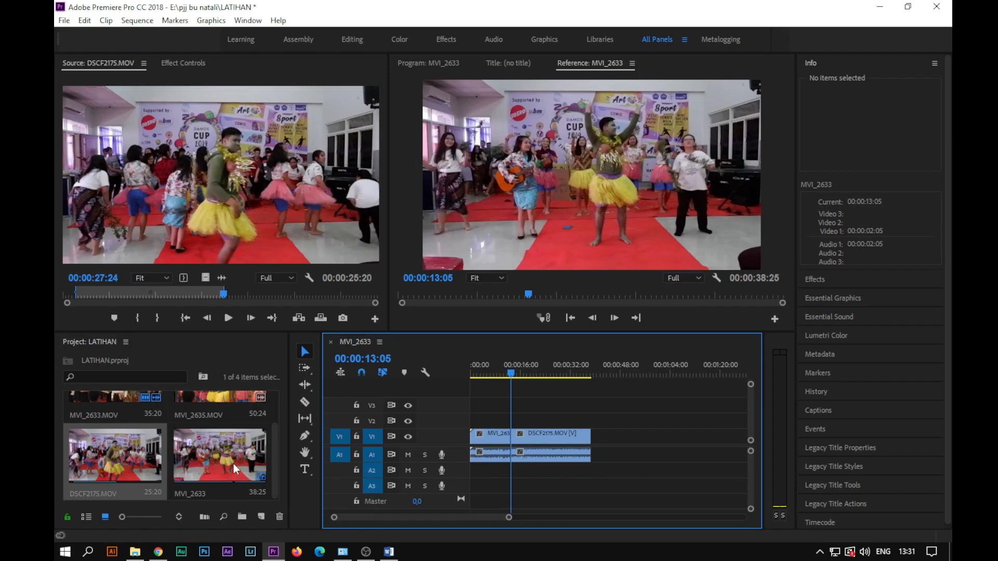
# Step: Load MVI_2635.MOV into the Source monitor, play its opening and mark the In point at 00:00:02:07
pyautogui.scroll(2, 233, 454)
pyautogui.doubleClick(223, 432)
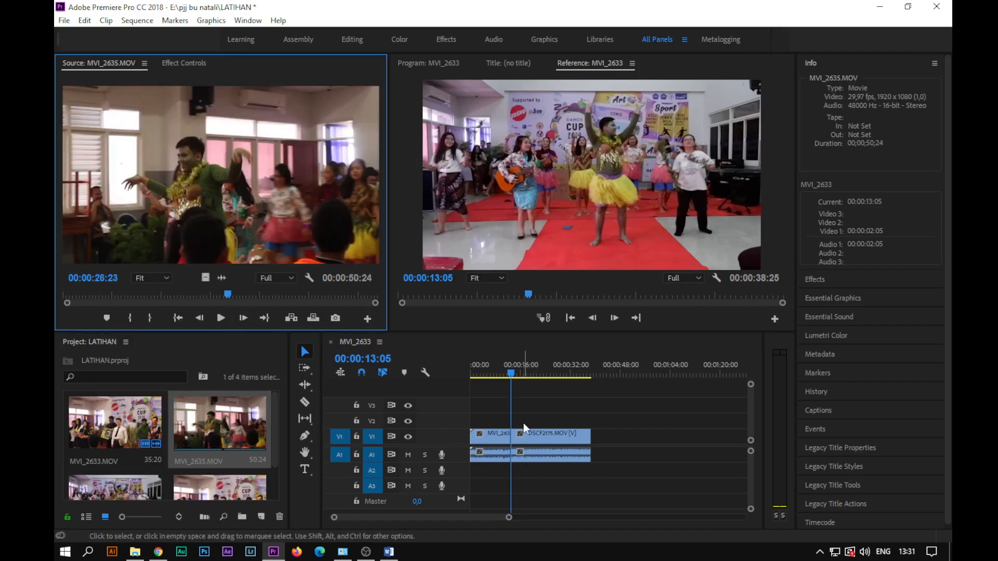
pyautogui.moveTo(108, 297); pyautogui.dragTo(63, 297)
pyautogui.press('space')
pyautogui.press('space')
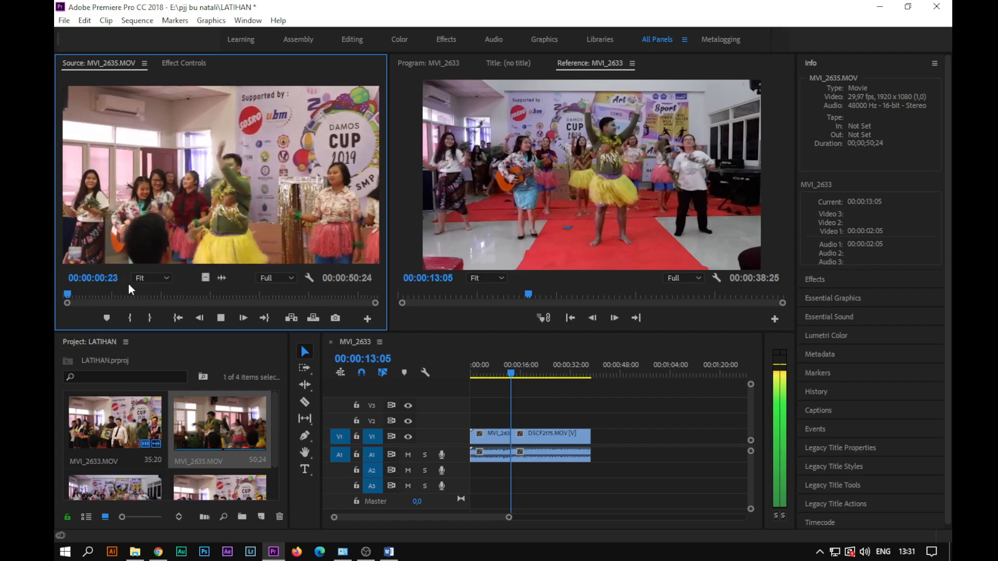
pyautogui.press('space')
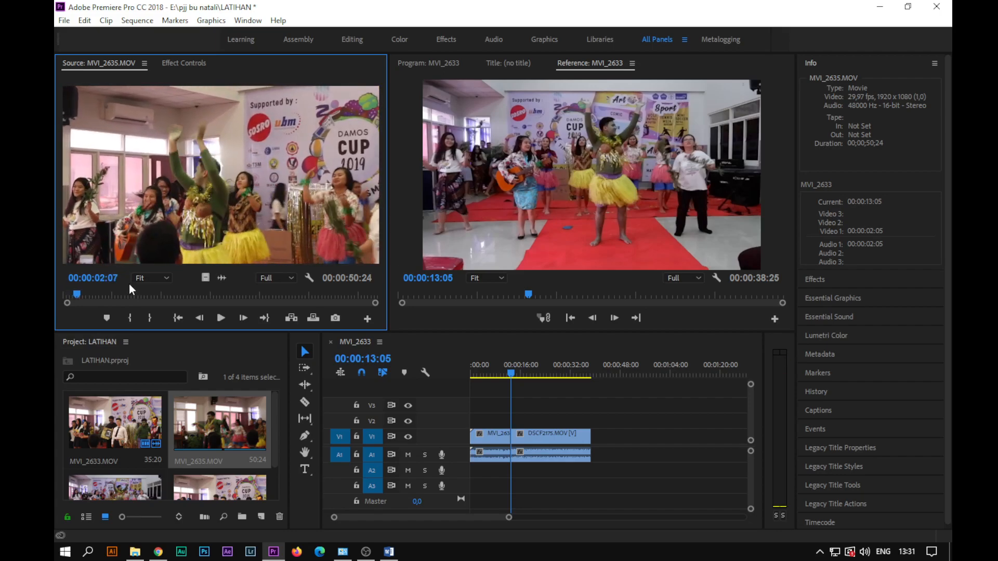
pyautogui.press('i')
# Step: Mark the Out point of MVI_2635.MOV at 00:00:08:27 and place the marked section directly after the DSCF2175 clip on V1
pyautogui.press('space')
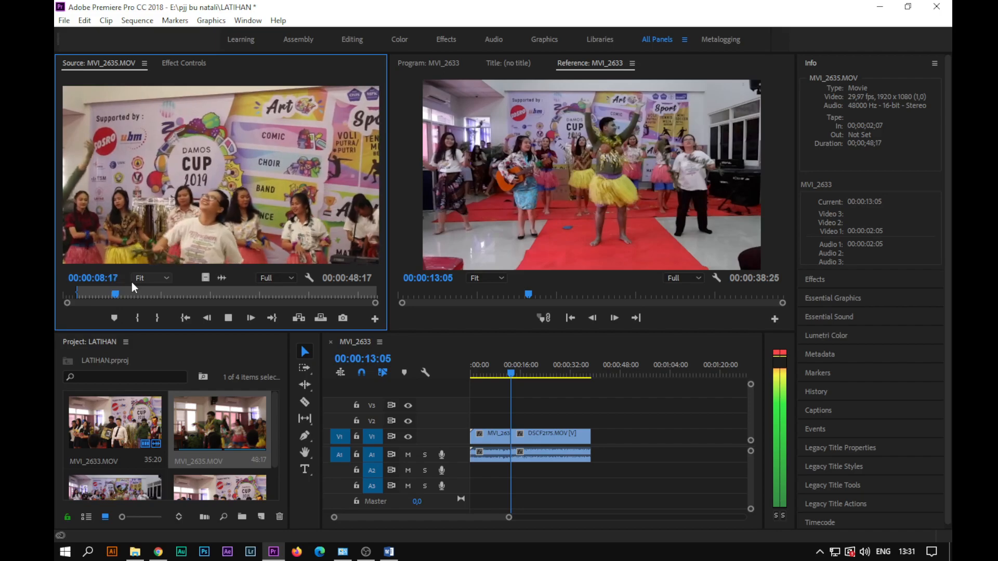
pyautogui.press('space')
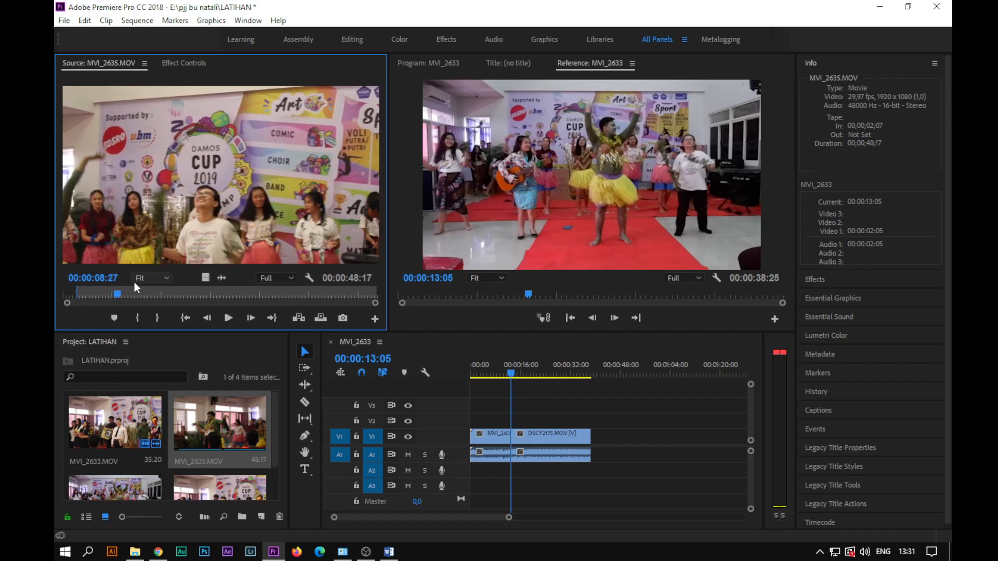
pyautogui.press('o')
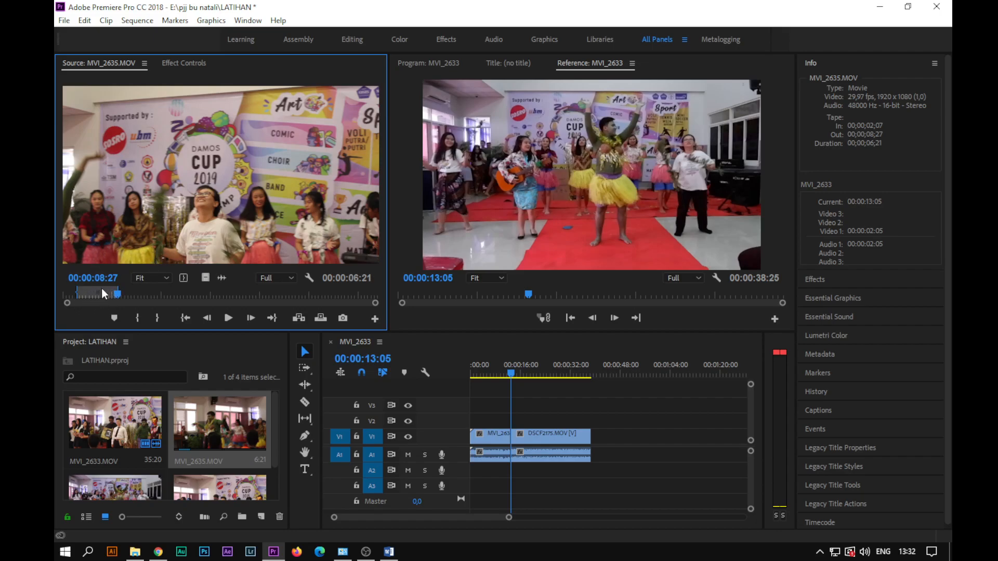
pyautogui.moveTo(366, 285); pyautogui.dragTo(600, 443)
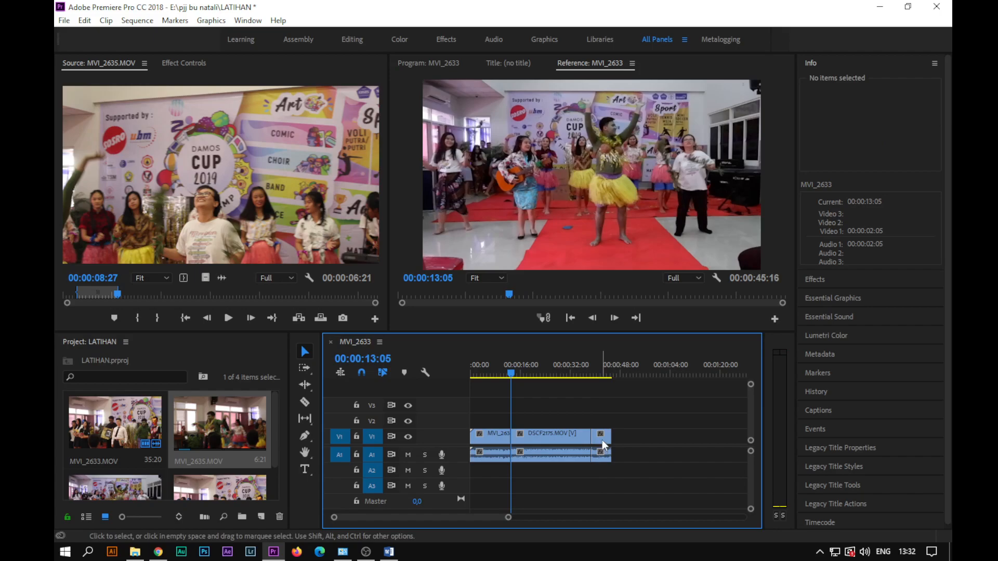
# Step: Unlink the MVI_2635 clip's audio from its video on the timeline and delete the audio part
pyautogui.click(603, 441)
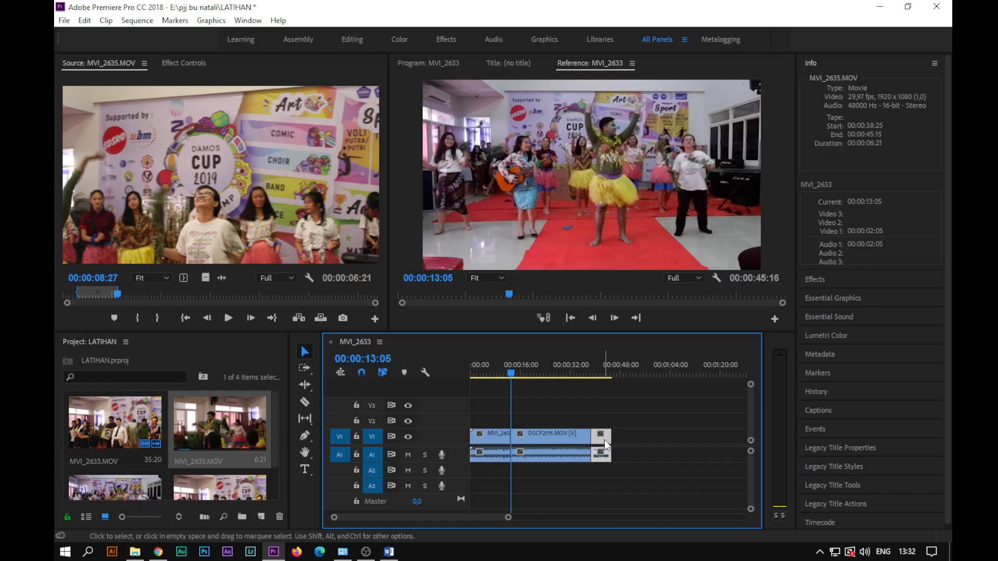
pyautogui.rightClick(605, 441)
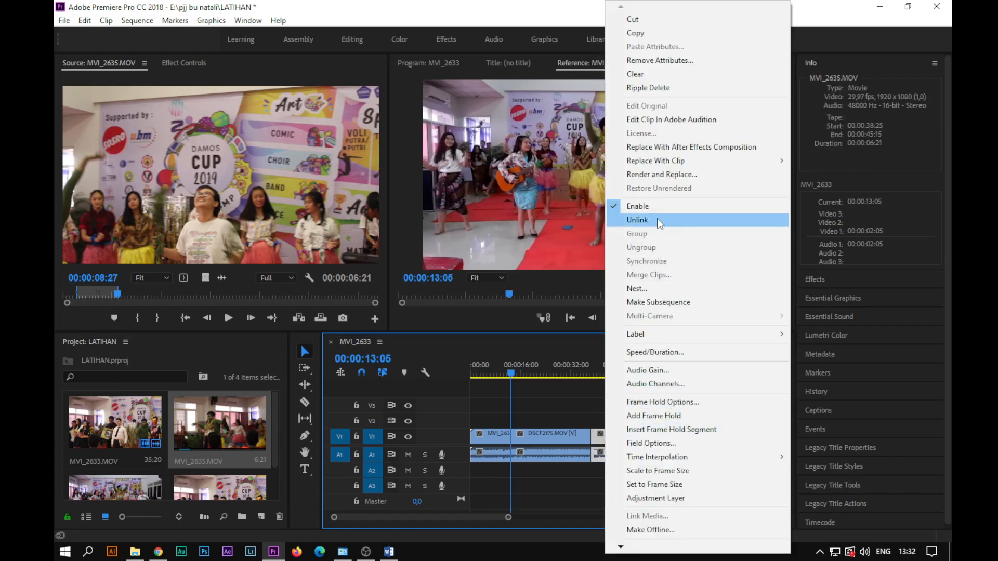
pyautogui.click(659, 223)
pyautogui.click(603, 455)
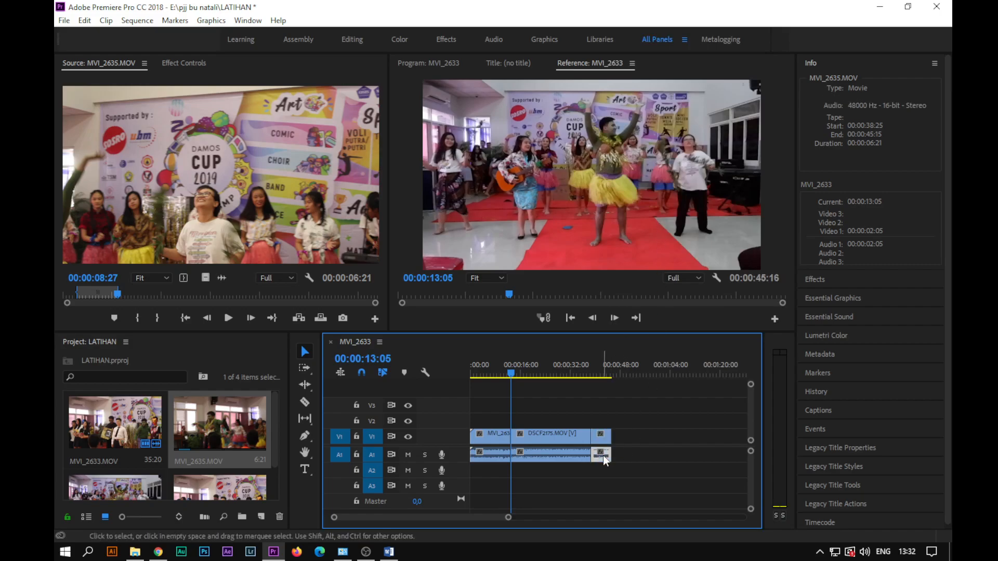
pyautogui.press('Delete')
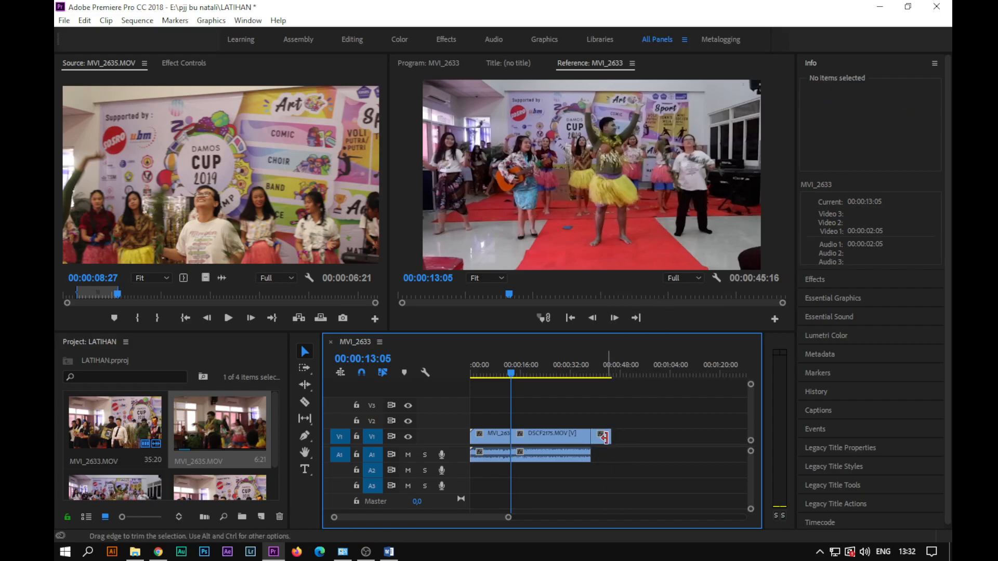
# Step: Move the MVI_2635 video up to V2 over the DSCF2175 clip, starting at 00:00:21:20, and briefly play from 00:00:13:00
pyautogui.moveTo(603, 437); pyautogui.dragTo(550, 422)
pyautogui.click(515, 370)
pyautogui.moveTo(516, 370); pyautogui.dragTo(513, 371)
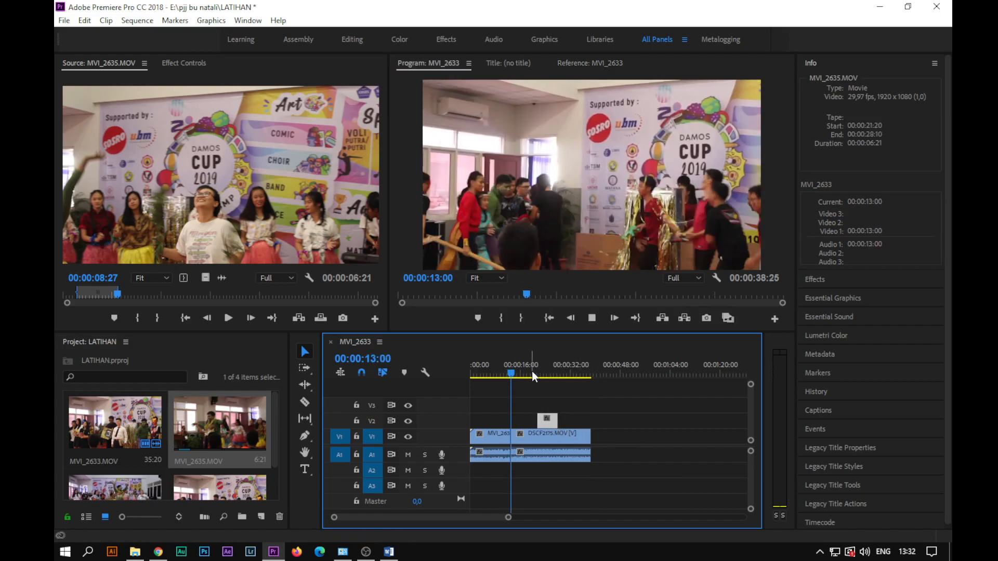
pyautogui.press('space')
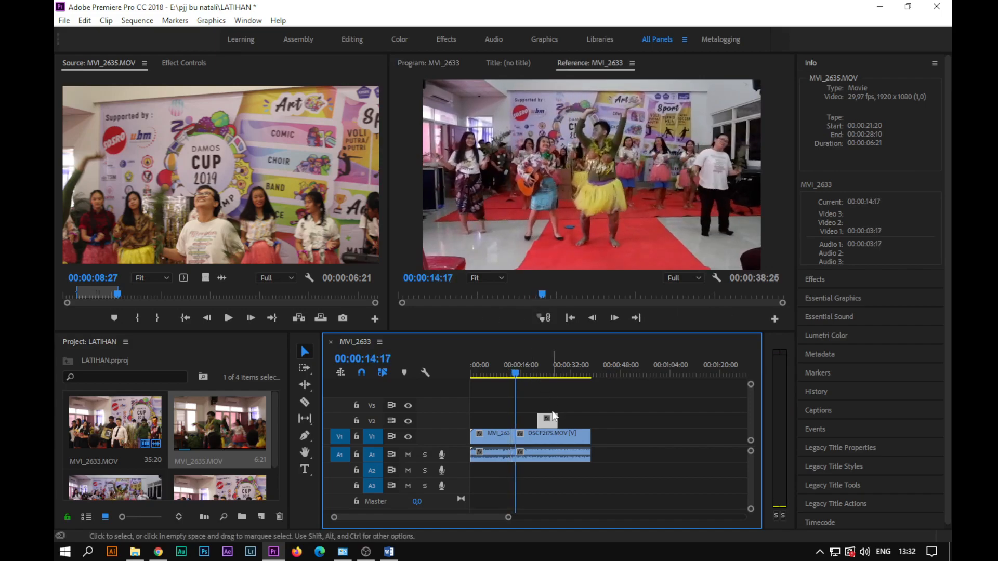
# Step: Shift the MVI_2635 clip on V2 to start at 00:00:13:05, where DSCF2175 begins, and play that passage
pyautogui.moveTo(550, 421); pyautogui.dragTo(521, 434)
pyautogui.click(508, 371)
pyautogui.press('space')
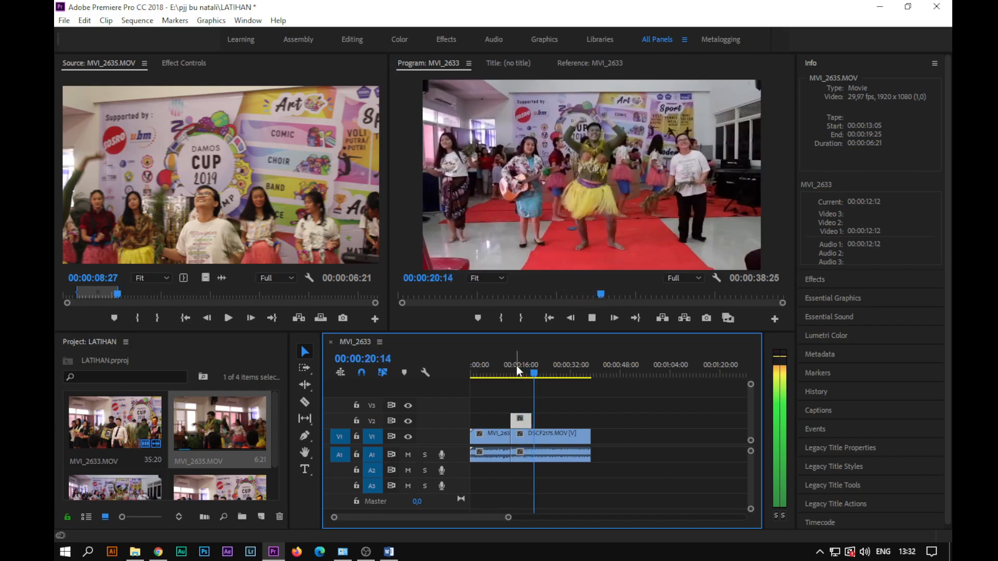
pyautogui.press('space')
# Step: Shift the MVI_2635 clip on V2 to start at 00:00:17:23 and play the passage from 00:00:12:18
pyautogui.moveTo(525, 420); pyautogui.dragTo(540, 421)
pyautogui.click(511, 372)
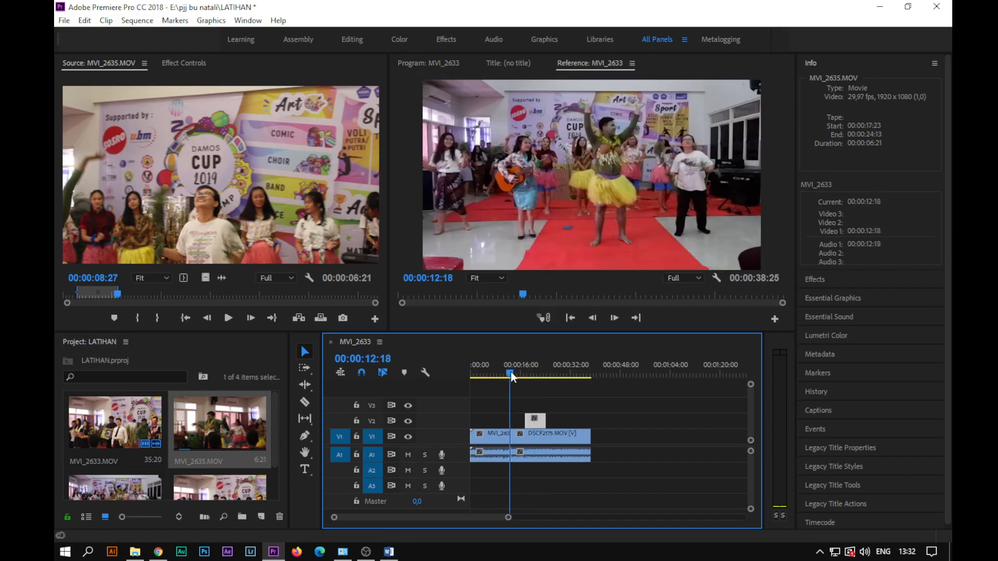
pyautogui.press('space')
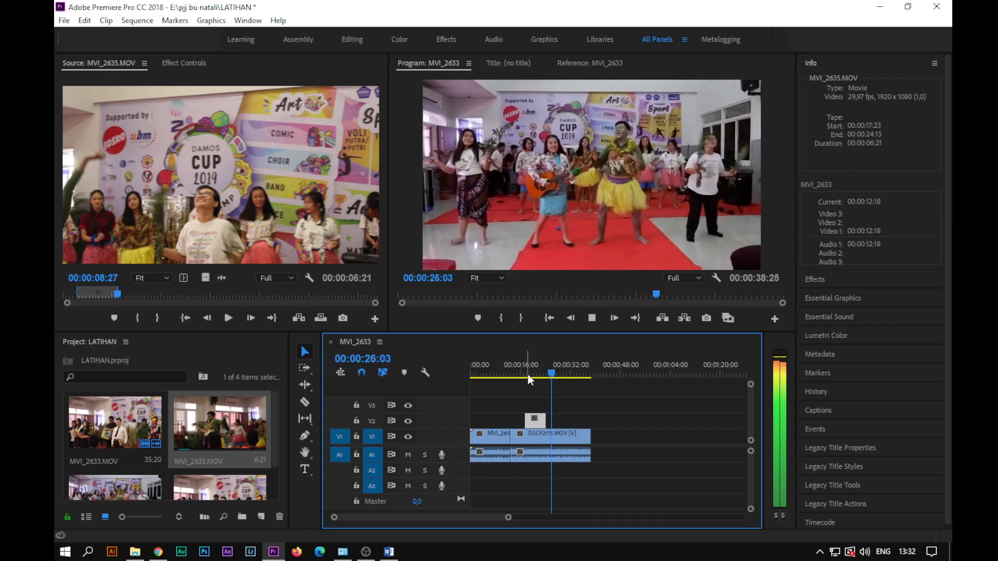
pyautogui.click(543, 374)
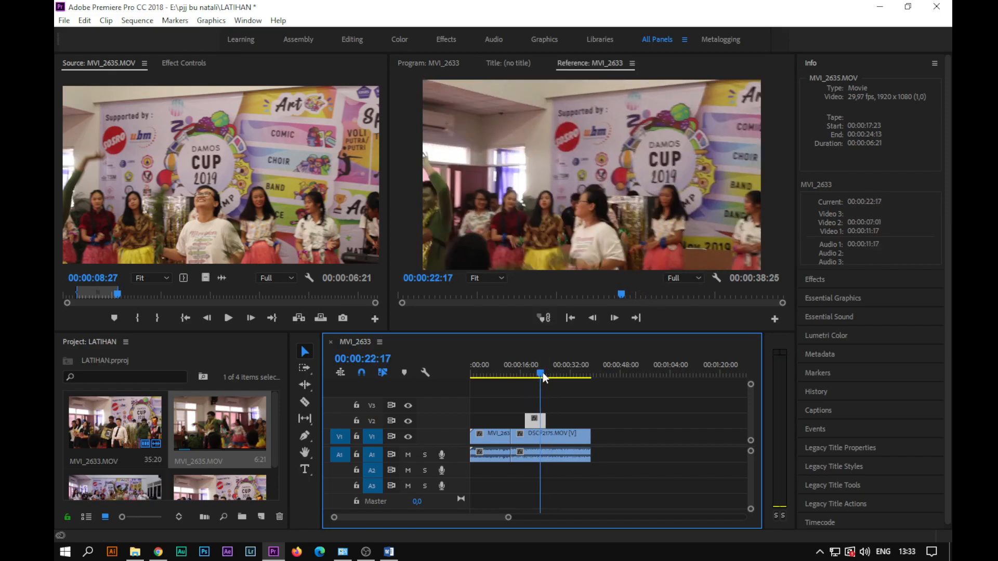
# Step: Shift the MVI_2635 clip on V2 to start at 00:00:19:17 and play the passage from 00:00:16:14
pyautogui.press('=')
pyautogui.moveTo(601, 422); pyautogui.dragTo(612, 422)
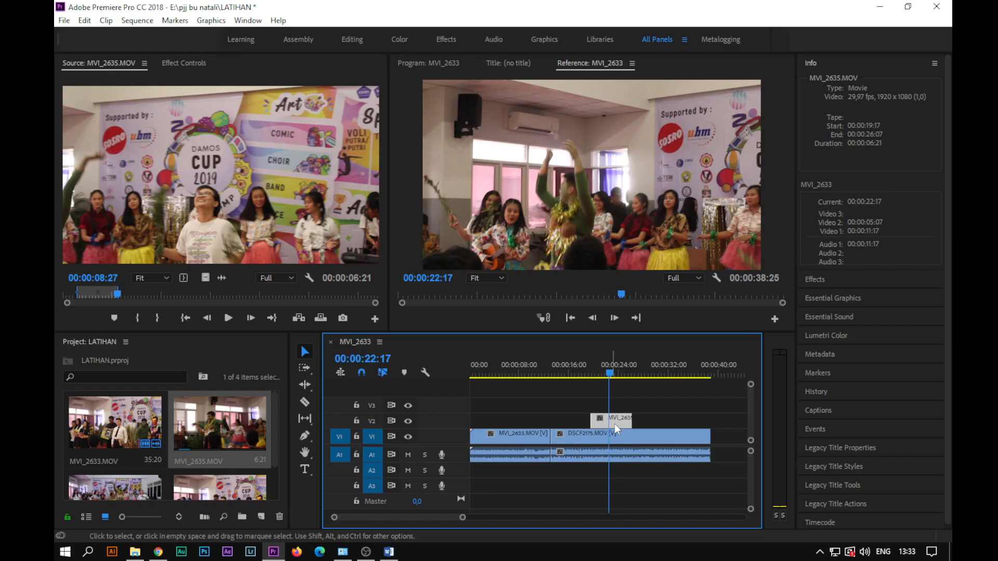
pyautogui.click(576, 373)
pyautogui.press('space')
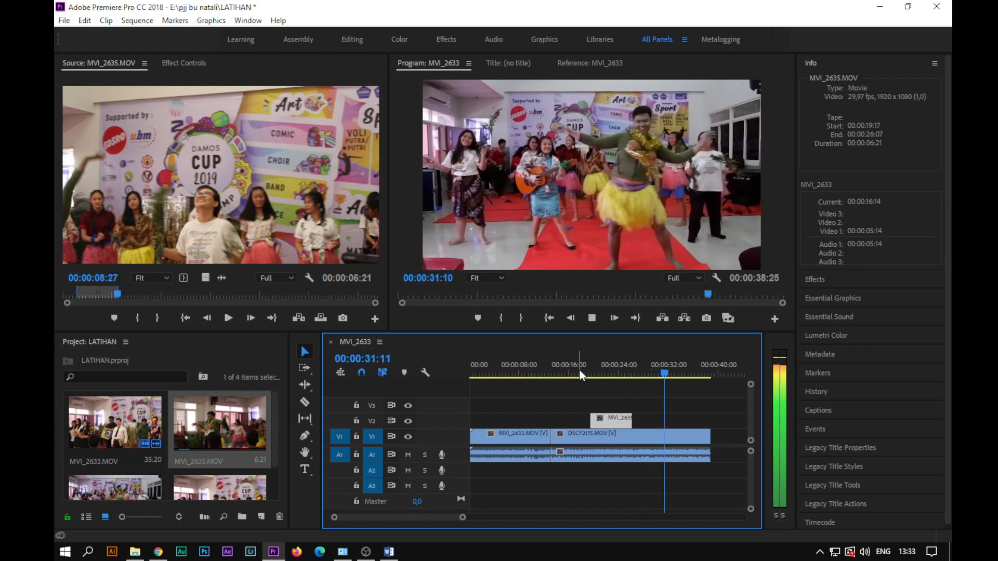
pyautogui.press('space')
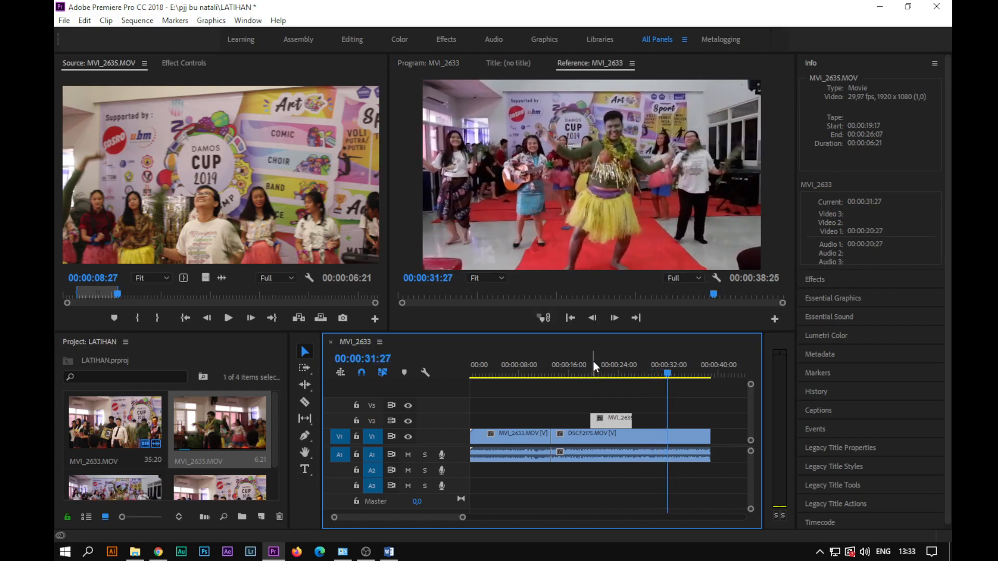
# Step: Replay the marked section of MVI_2635.MOV in the Source monitor and extend the V2 clip to the end of DSCF2175
pyautogui.click(85, 295)
pyautogui.press('space')
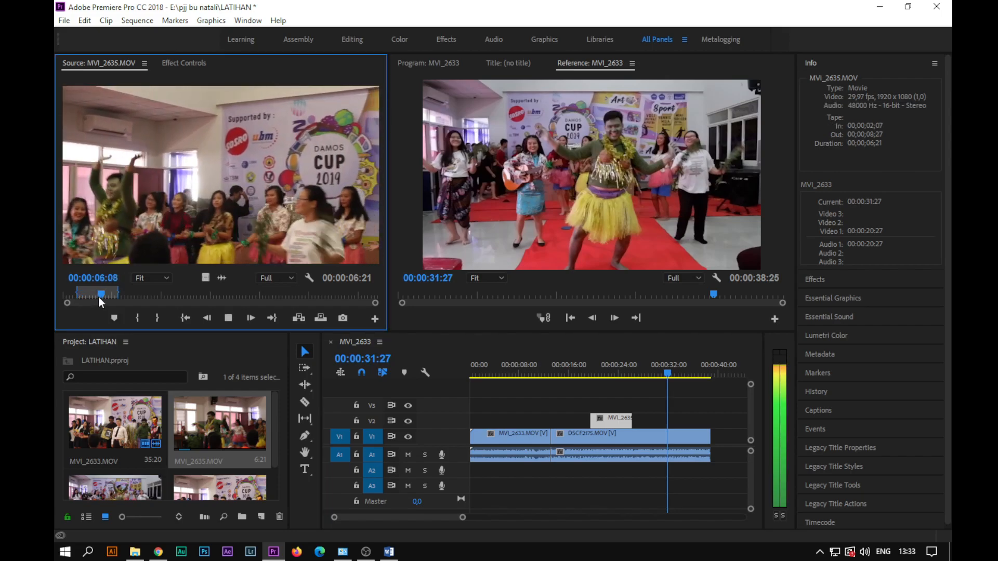
pyautogui.press('space')
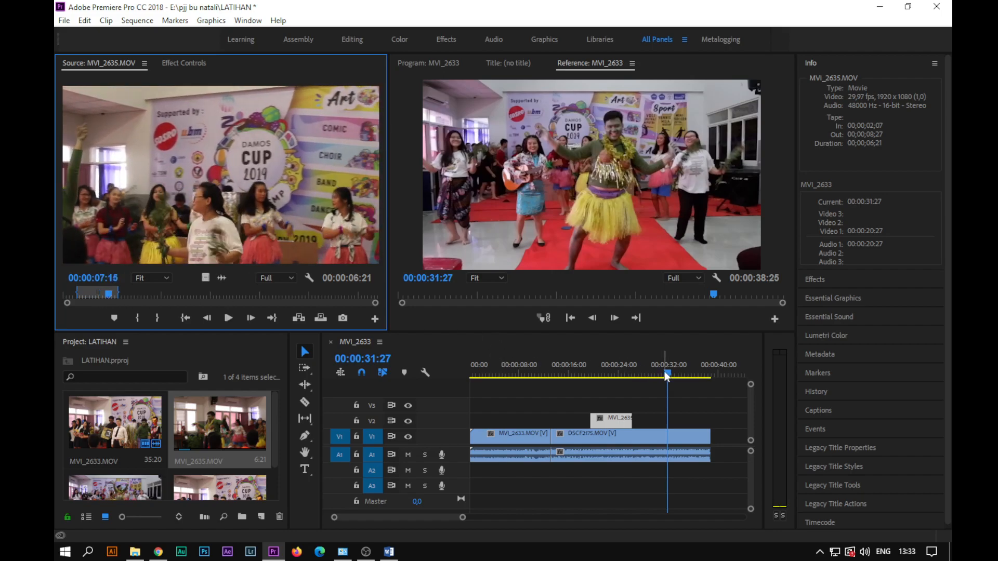
pyautogui.moveTo(634, 422); pyautogui.dragTo(710, 421)
# Step: Cut the MVI_2635 clip on V2 at 00:00:27:23 and at about 00:00:33:16, and delete the piece between the cuts
pyautogui.moveTo(661, 375); pyautogui.dragTo(644, 377)
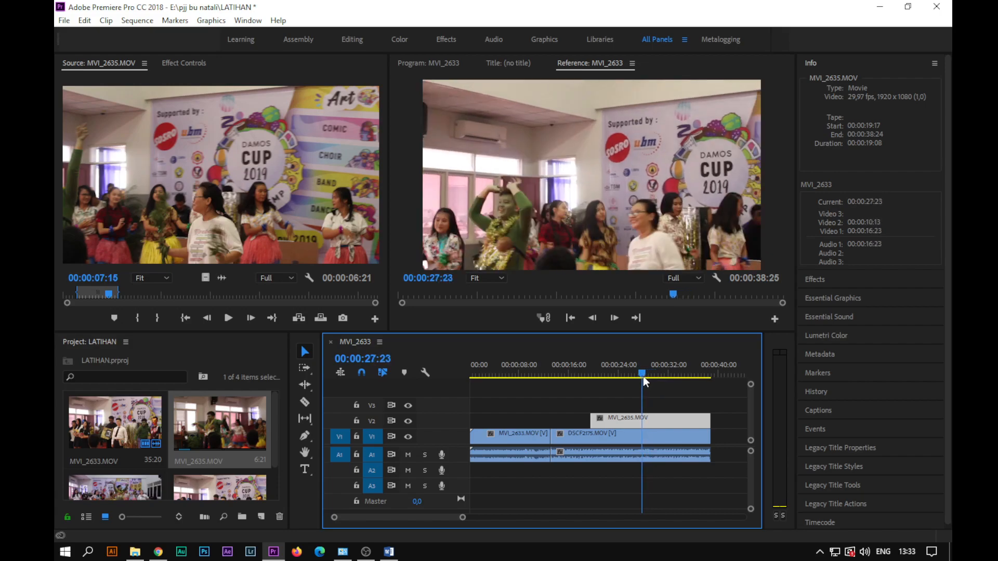
pyautogui.press('c')
pyautogui.click(643, 421)
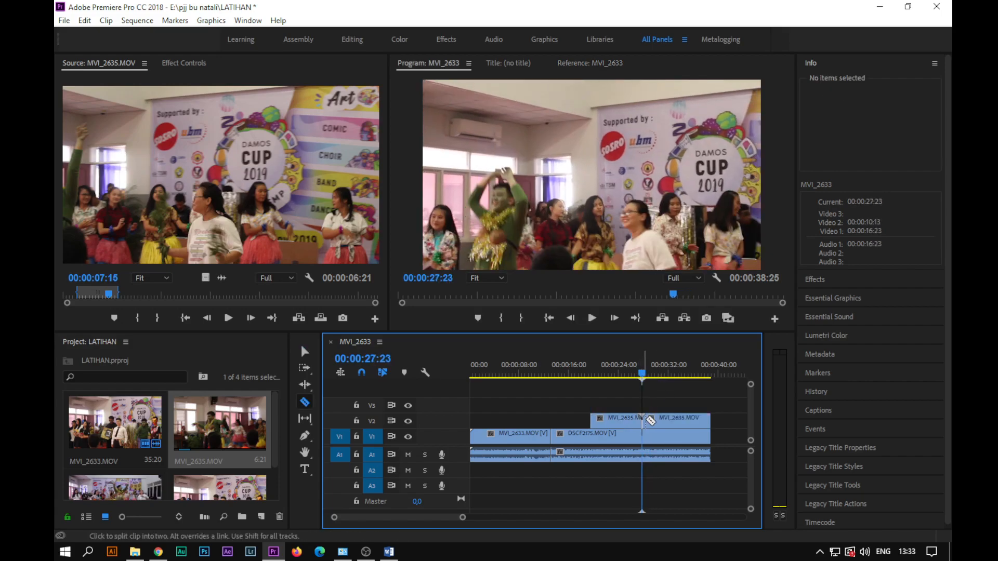
pyautogui.click(679, 422)
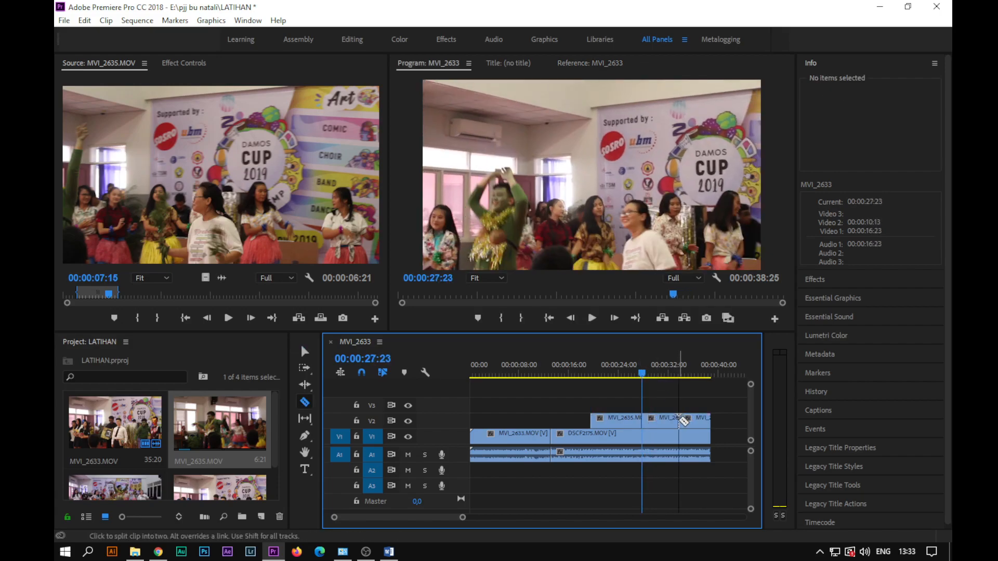
pyautogui.press('v')
pyautogui.click(662, 420)
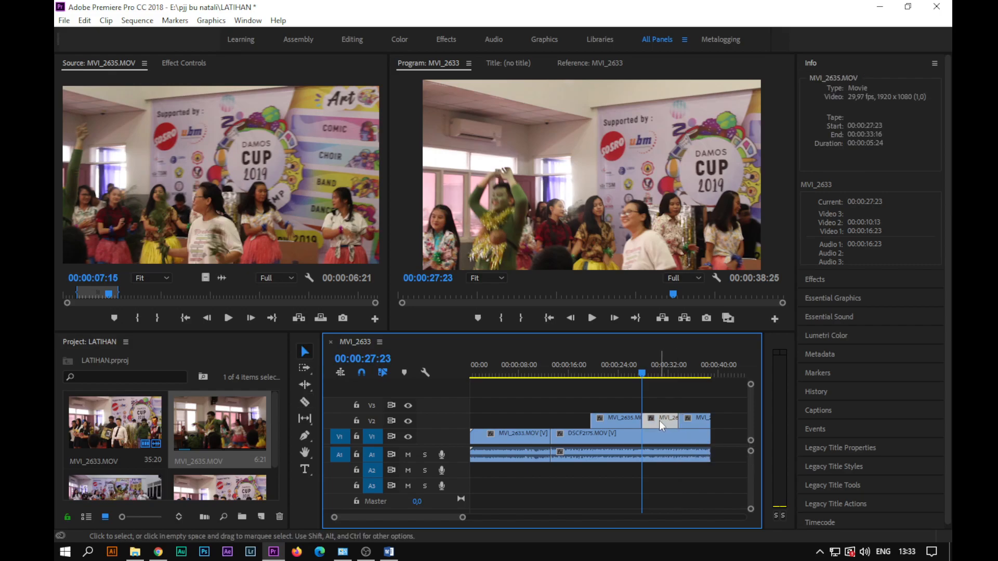
pyautogui.press('Delete')
# Step: Play the sequence from 00:00:17:02 and delete the last MVI_2635 piece at the end of V2
pyautogui.moveTo(625, 381); pyautogui.dragTo(576, 384)
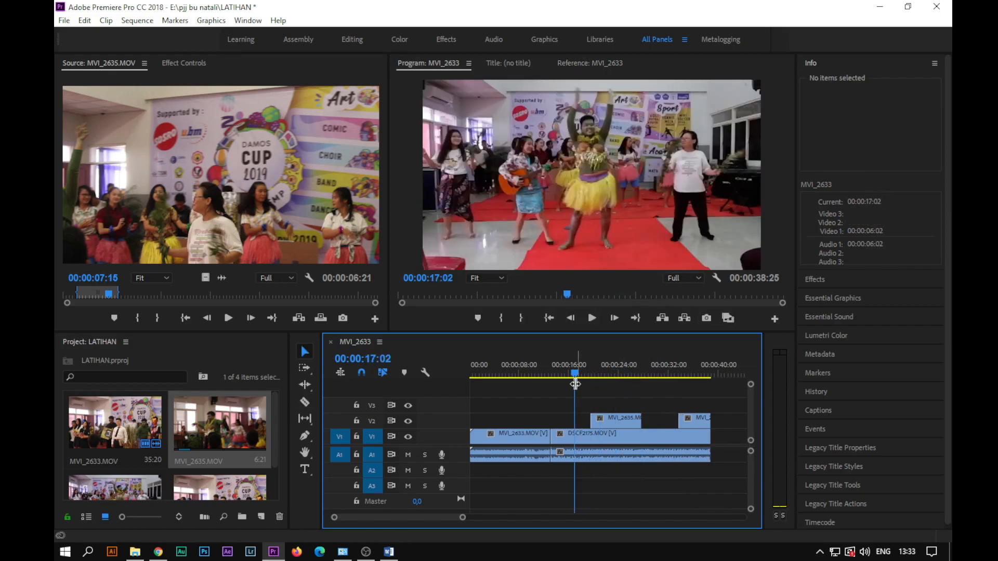
pyautogui.press('space')
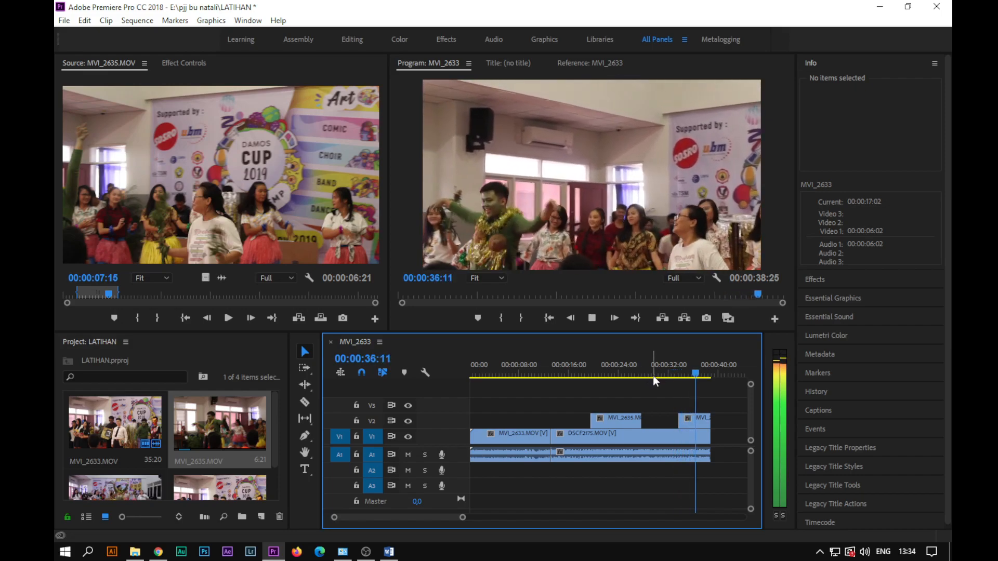
pyautogui.press('space')
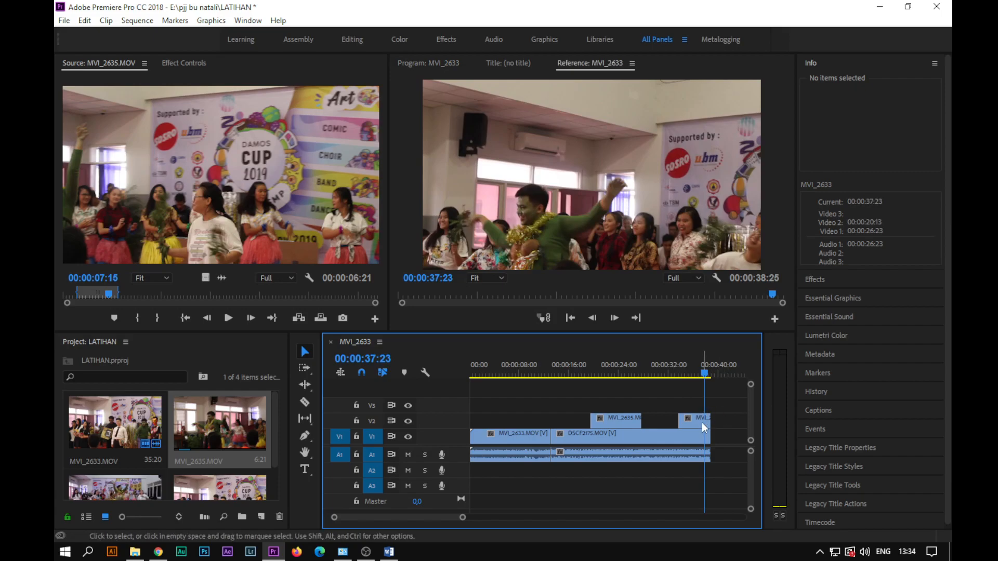
pyautogui.moveTo(697, 424)
pyautogui.mouseDown()
pyautogui.moveTo(671, 430)
pyautogui.moveTo(690, 422)
pyautogui.mouseUp()
pyautogui.press('Delete')
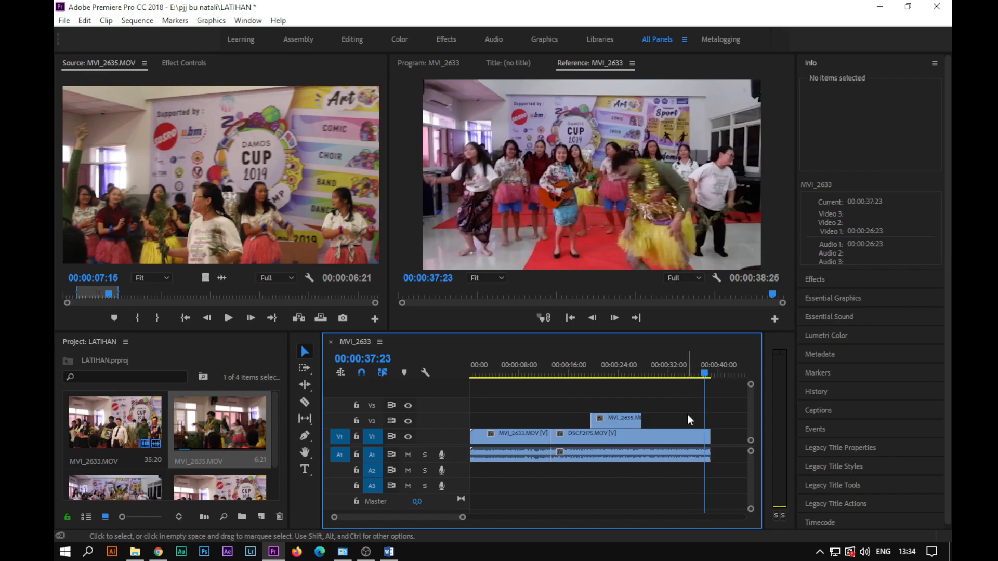
# Step: Play the sequence from 00:00:18:05 to its end and reopen MVI_2635.MOV in the Source monitor
pyautogui.moveTo(582, 361); pyautogui.dragTo(633, 359)
pyautogui.click(582, 375)
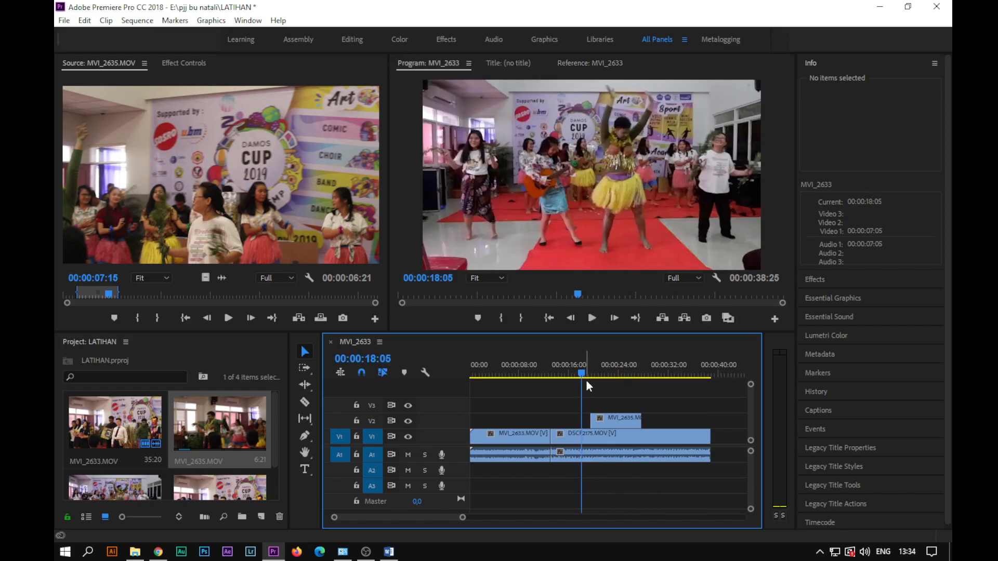
pyautogui.press('space')
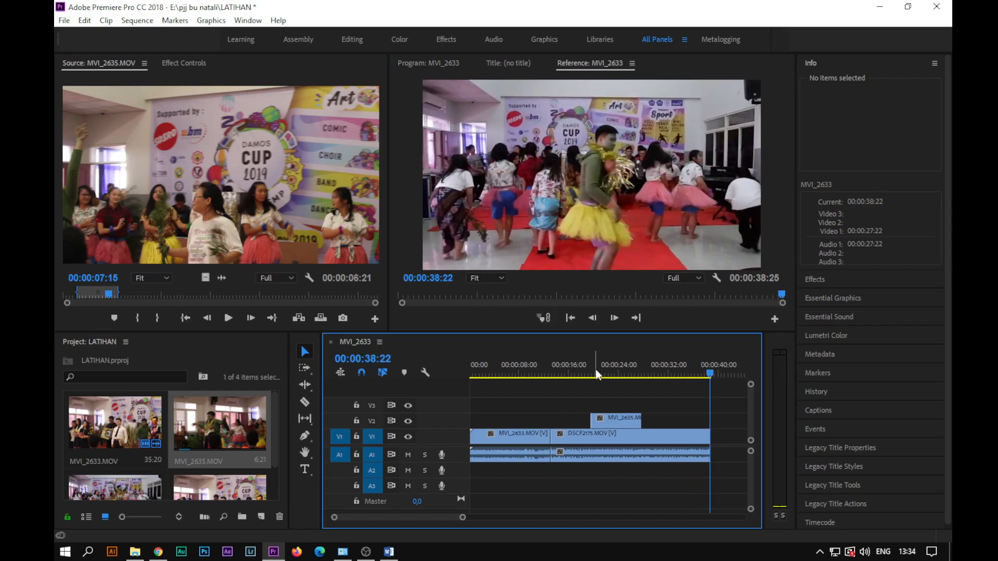
pyautogui.doubleClick(217, 416)
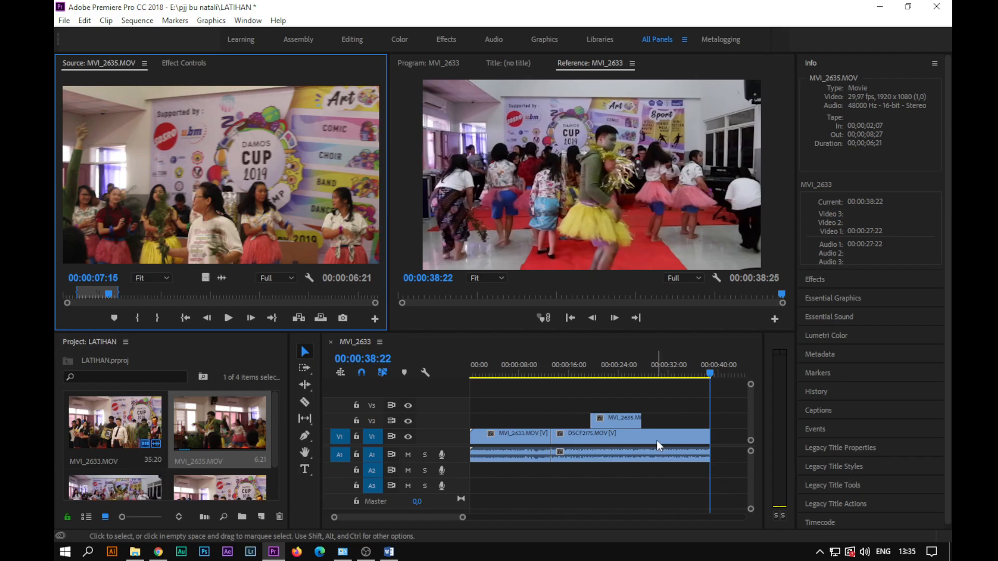
# Step: Check the editing outline in the Word document, return to Premiere Pro and set the playhead to 00:00:00:00
pyautogui.click(389, 552)
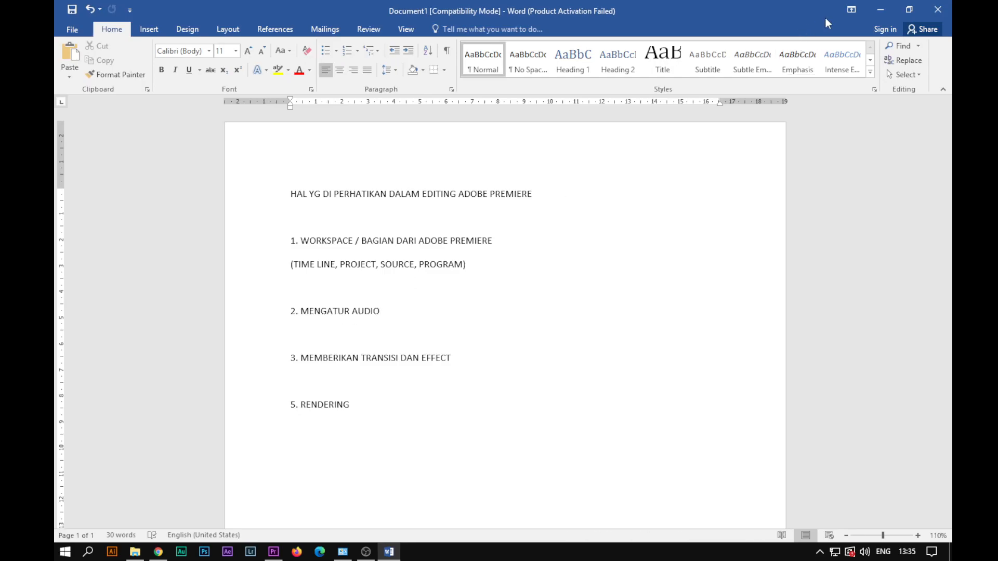
pyautogui.click(880, 10)
pyautogui.moveTo(477, 370); pyautogui.dragTo(455, 382)
pyautogui.press('-')
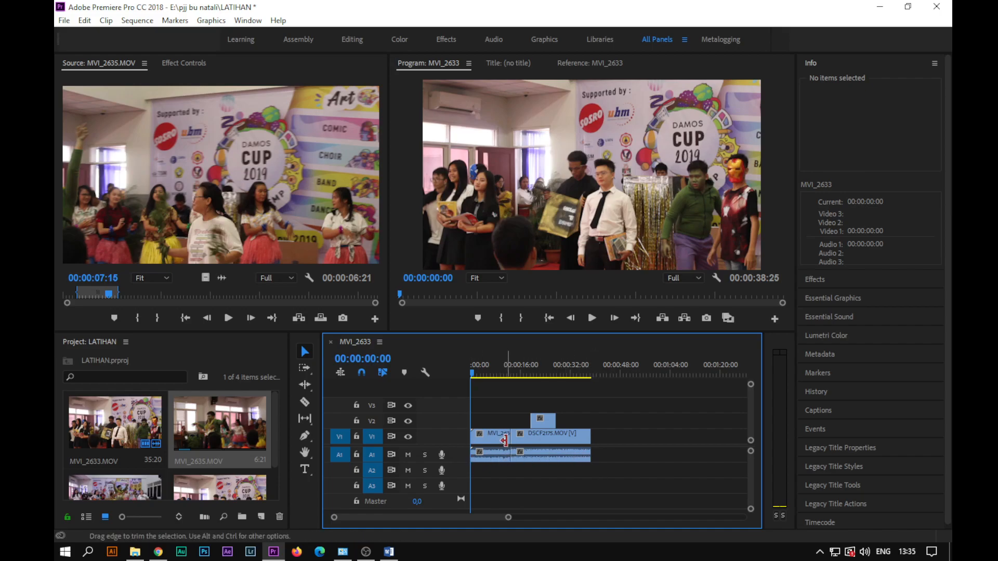
# Step: Expand audio track A1 so its waveform and keyframe controls are available at the sequence start
pyautogui.press('=')
pyautogui.press('=')
pyautogui.press('=')
pyautogui.press('=')
pyautogui.click(394, 380)
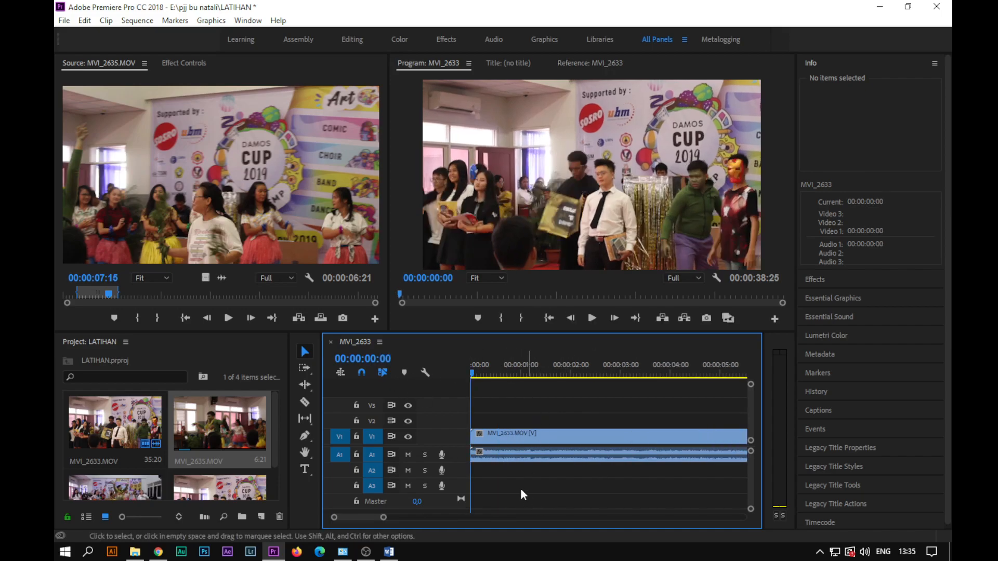
pyautogui.doubleClick(455, 461)
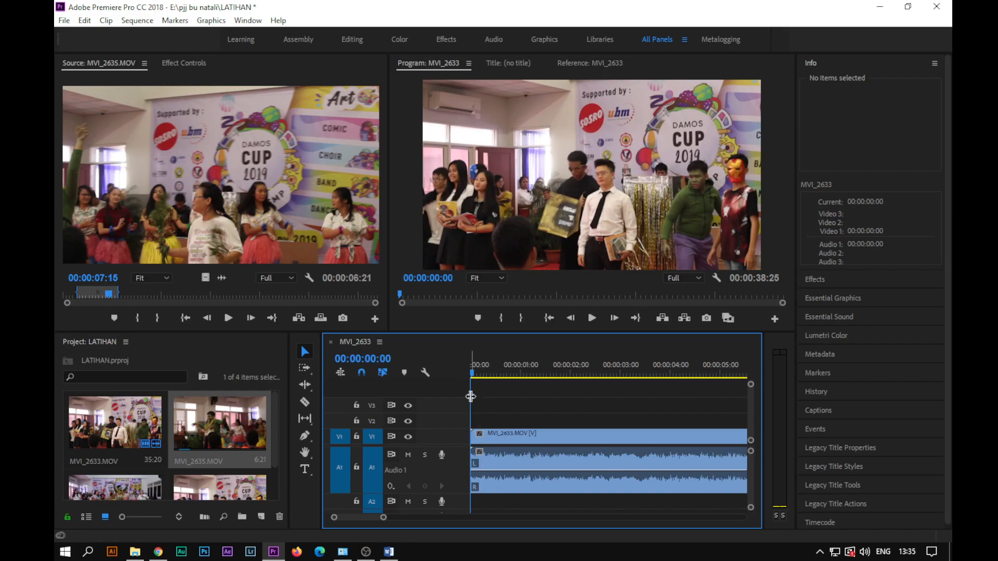
# Step: Fade in the MVI_2633 audio with volume keyframes at 00:00:00:17 and 00:00:00:01, lowering the earlier one to the minimum
pyautogui.moveTo(475, 373); pyautogui.dragTo(500, 370)
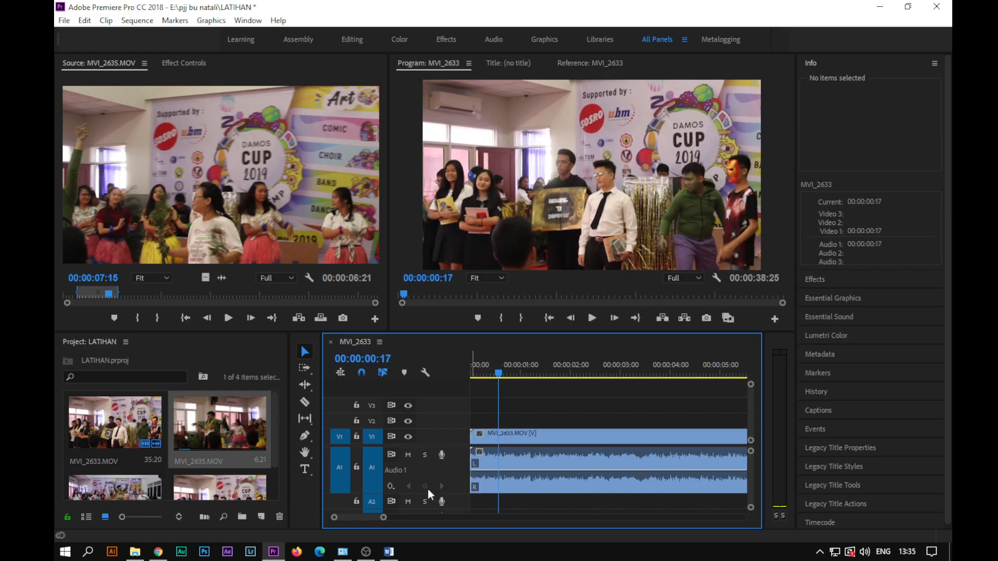
pyautogui.click(500, 484)
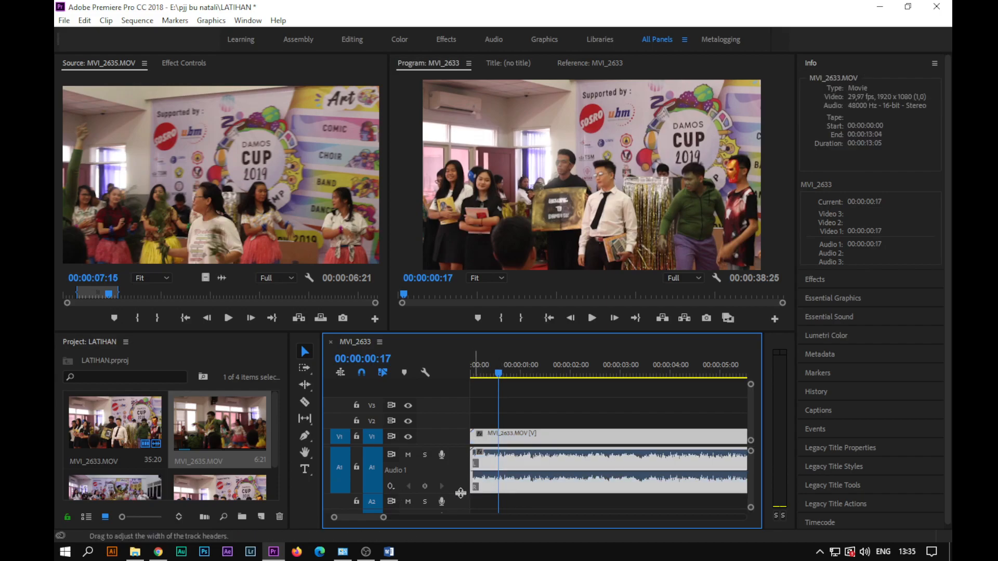
pyautogui.click(426, 487)
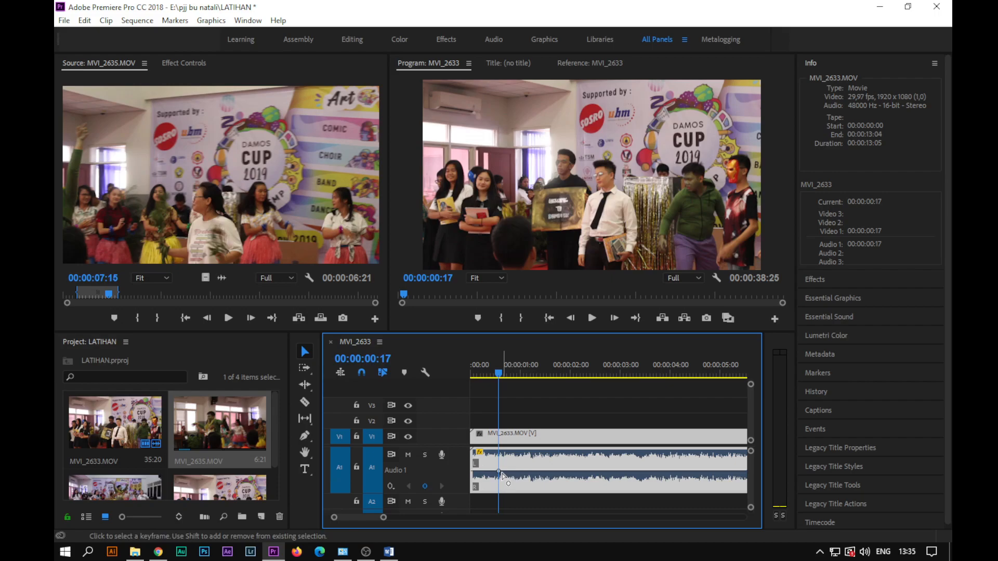
pyautogui.moveTo(499, 373); pyautogui.dragTo(473, 379)
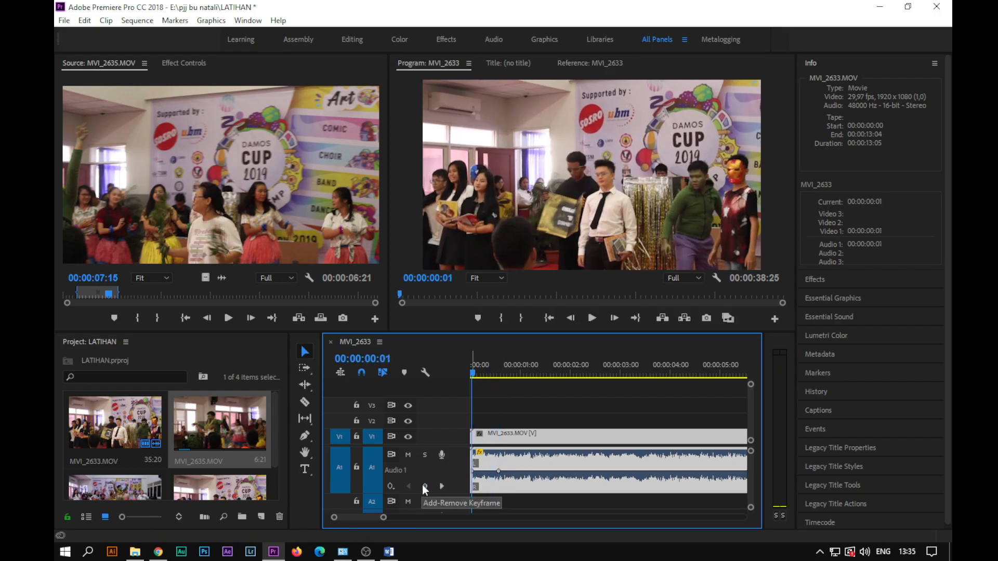
pyautogui.moveTo(472, 473); pyautogui.dragTo(473, 492)
# Step: Play the sequence from 00:00:00:00 to about 00:00:11:04 to check the audio fade-in
pyautogui.moveTo(474, 372); pyautogui.dragTo(446, 382)
pyautogui.press('space')
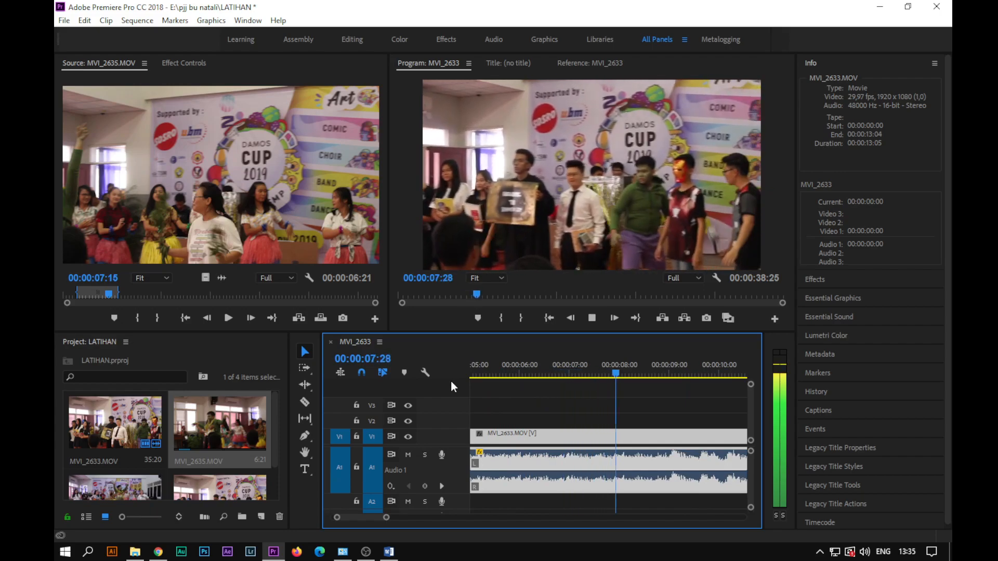
pyautogui.press('space')
pyautogui.press('-')
pyautogui.press('-')
pyautogui.press('-')
pyautogui.press('-')
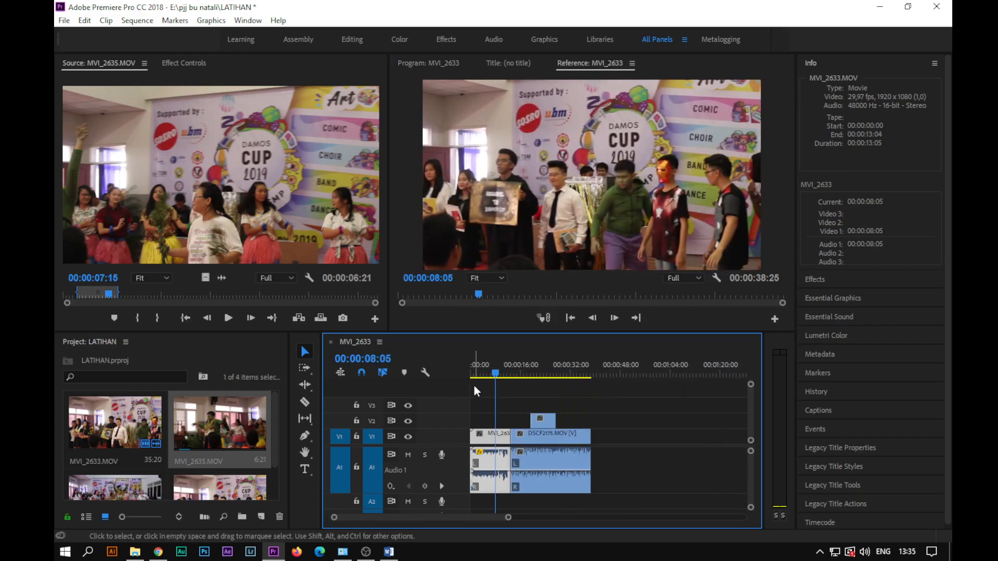
pyautogui.press('space')
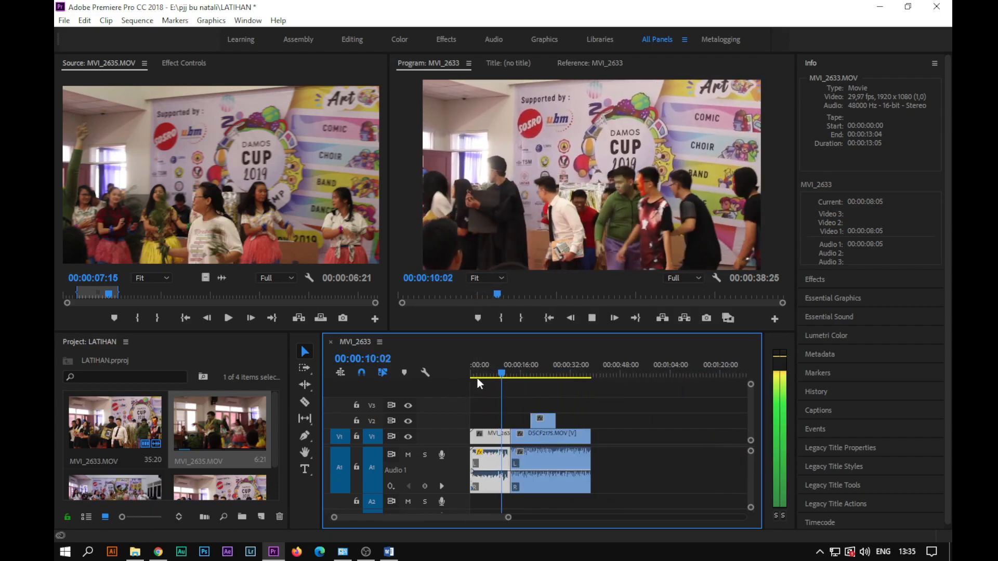
pyautogui.press('space')
# Step: Fade out the MVI_2633 audio with volume keyframes at 00:00:12:26 and 00:00:13:03, lowering the last one to the minimum
pyautogui.press('=')
pyautogui.press('=')
pyautogui.press('=')
pyautogui.press('=')
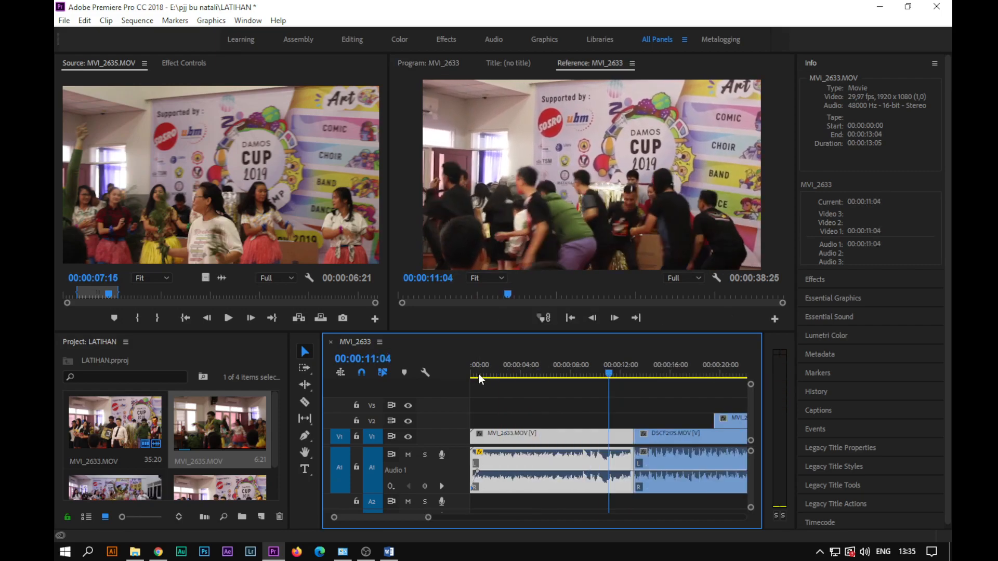
pyautogui.moveTo(627, 372); pyautogui.dragTo(695, 385)
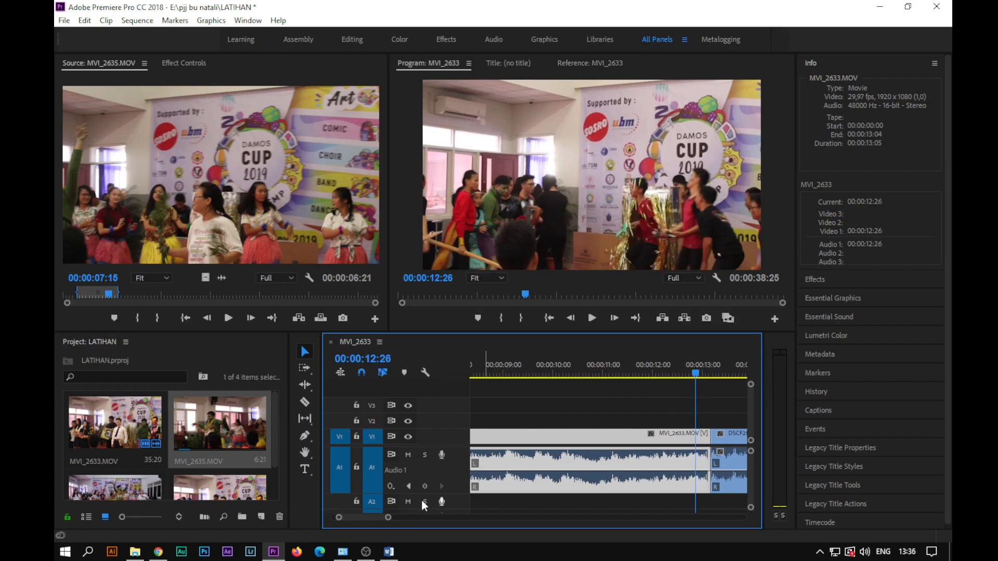
pyautogui.click(424, 487)
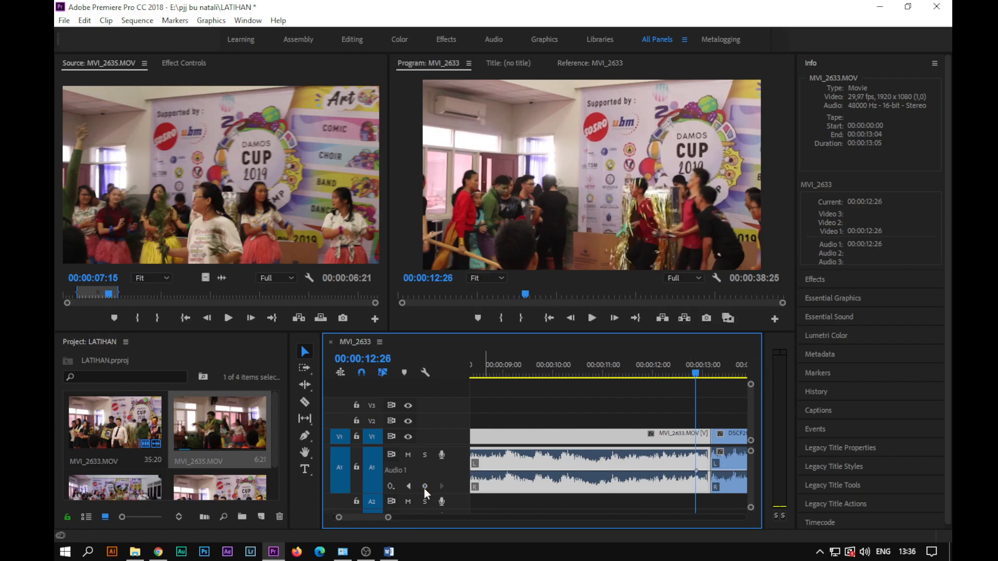
pyautogui.click(701, 370)
pyautogui.moveTo(704, 372); pyautogui.dragTo(709, 369)
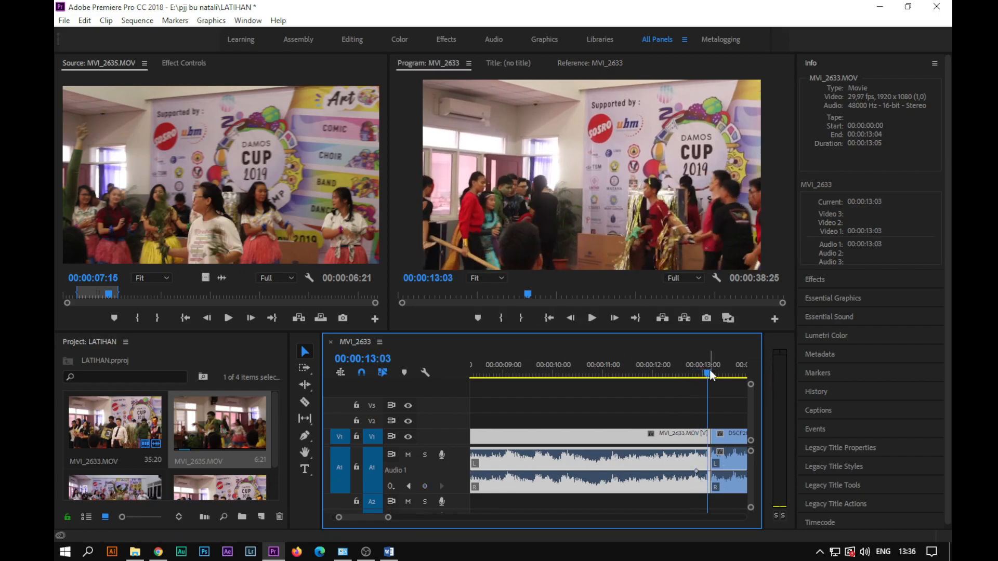
pyautogui.click(426, 484)
pyautogui.moveTo(708, 472); pyautogui.dragTo(708, 488)
# Step: Play the sequence from 00:00:12:07 across the cut to check the audio fade-out
pyautogui.click(666, 367)
pyautogui.press('space')
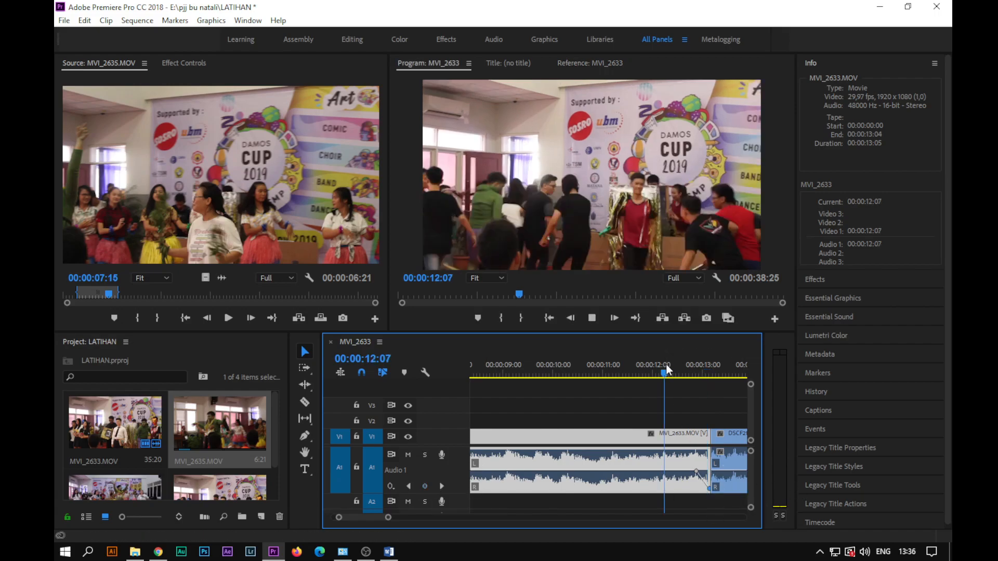
pyautogui.press('space')
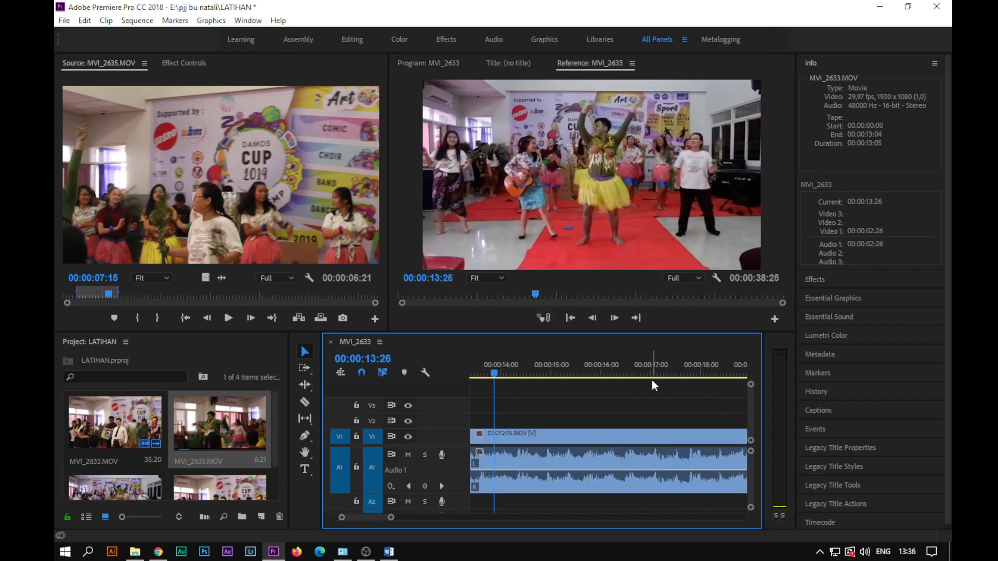
# Step: Fade in the DSCF2175 audio with volume keyframes at 00:00:13:11 and 00:00:13:06, lowering the earlier one to the minimum
pyautogui.press('-')
pyautogui.moveTo(556, 376); pyautogui.dragTo(547, 375)
pyautogui.press('=')
pyautogui.press('=')
pyautogui.press('=')
pyautogui.moveTo(609, 373); pyautogui.dragTo(569, 374)
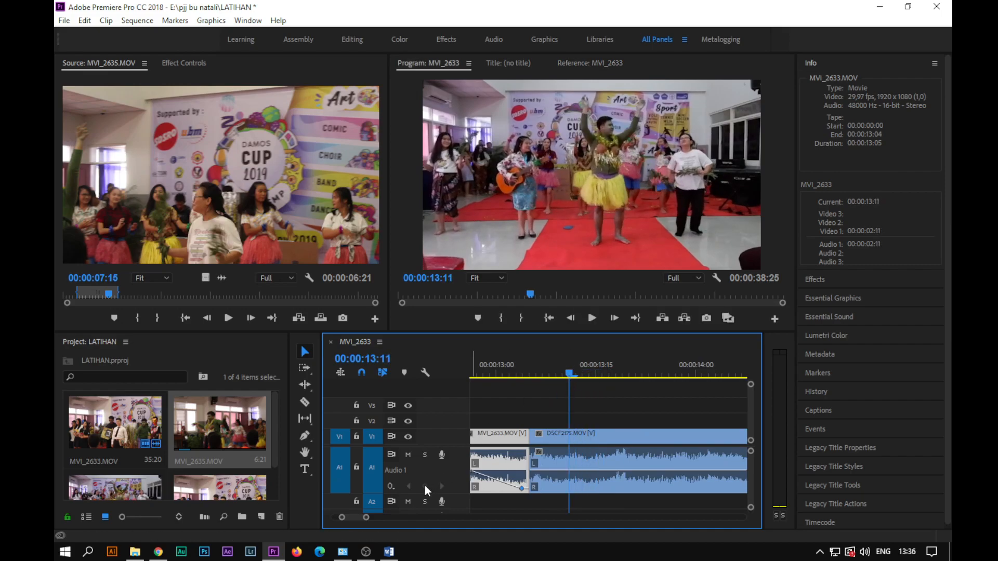
pyautogui.click(611, 473)
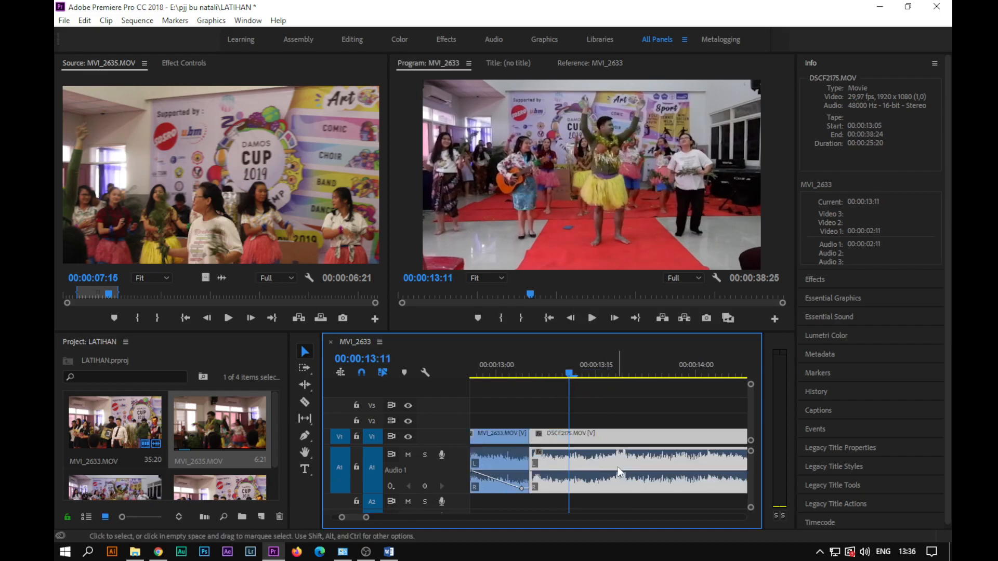
pyautogui.click(425, 486)
pyautogui.click(536, 370)
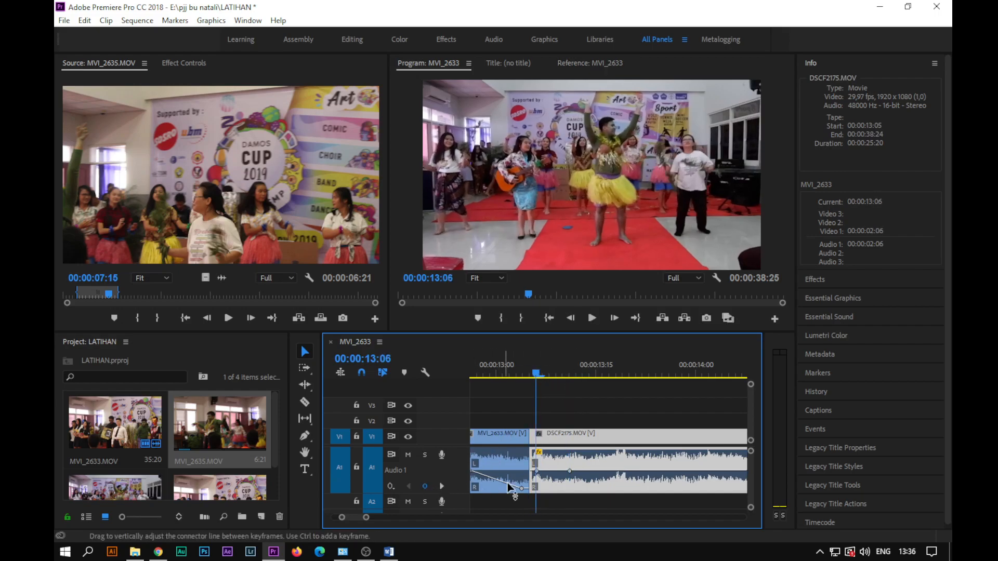
pyautogui.moveTo(535, 472); pyautogui.dragTo(530, 490)
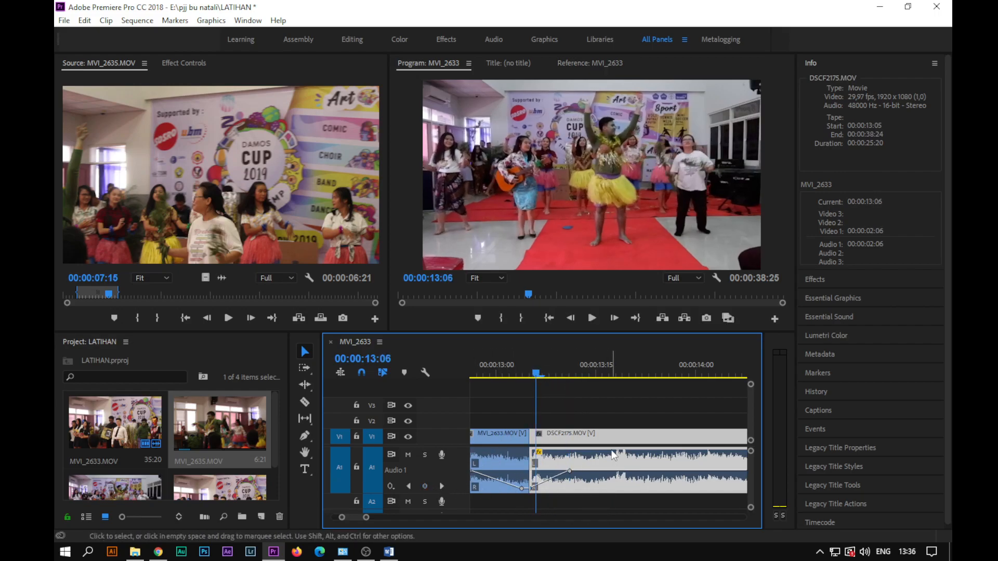
# Step: Fade out the DSCF2175 audio with volume keyframes at 00:00:38:11 and 00:00:38:22, lowering the last one to the minimum
pyautogui.press('-')
pyautogui.press('-')
pyautogui.press('-')
pyautogui.press('-')
pyautogui.press('-')
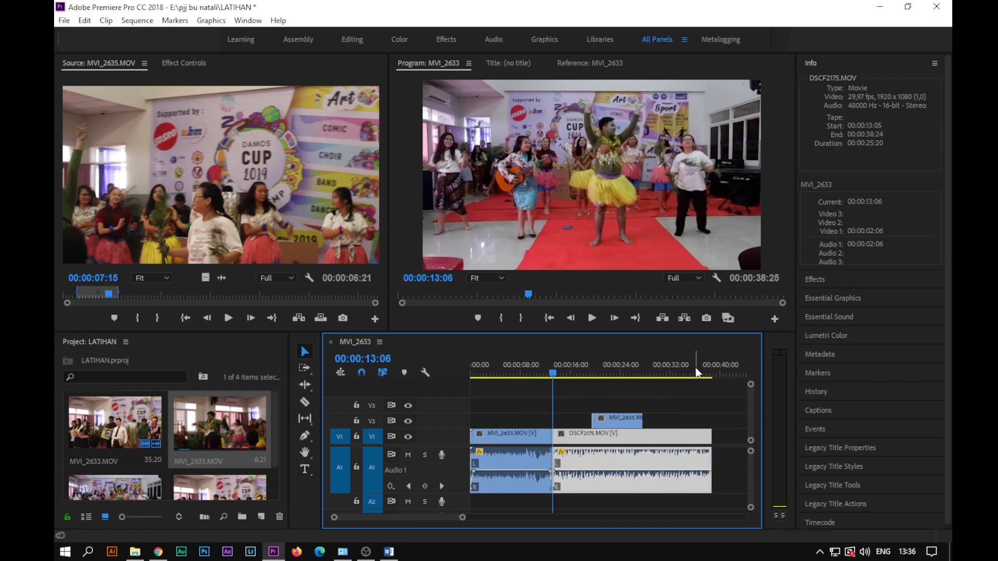
pyautogui.click(704, 373)
pyautogui.press('=')
pyautogui.press('=')
pyautogui.press('=')
pyautogui.press('=')
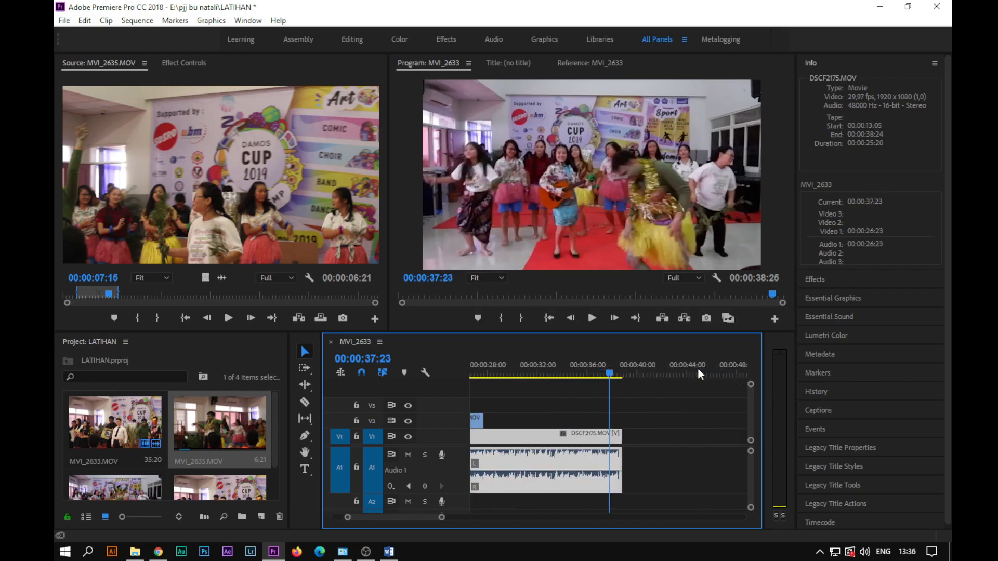
pyautogui.click(670, 369)
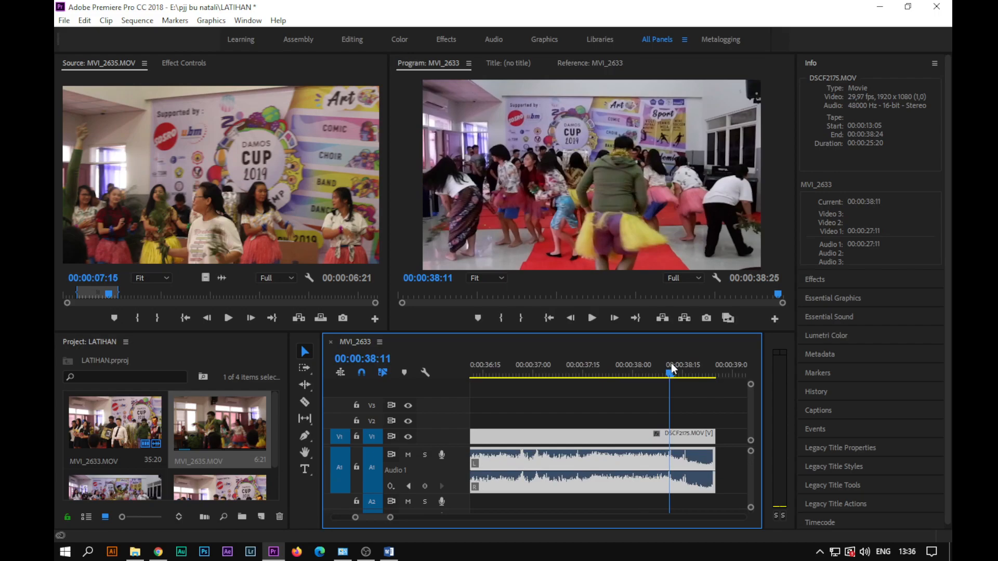
pyautogui.moveTo(670, 372); pyautogui.dragTo(710, 367)
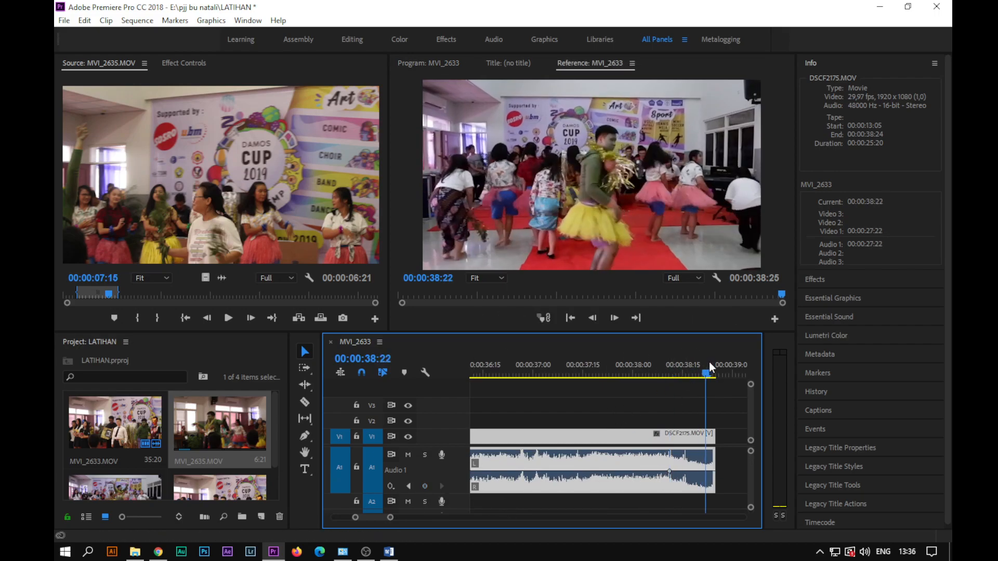
pyautogui.click(423, 487)
pyautogui.moveTo(710, 471); pyautogui.dragTo(715, 489)
# Step: Play the sequence from 00:00:00:00 to about 00:00:36:27 to review the audio fades
pyautogui.click(657, 367)
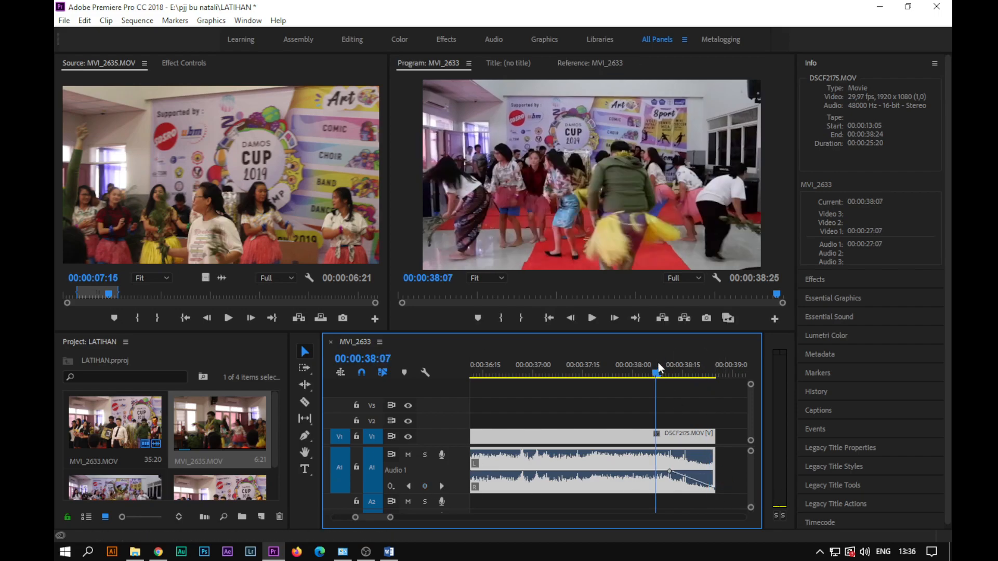
pyautogui.press('-')
pyautogui.press('-')
pyautogui.press('-')
pyautogui.press('-')
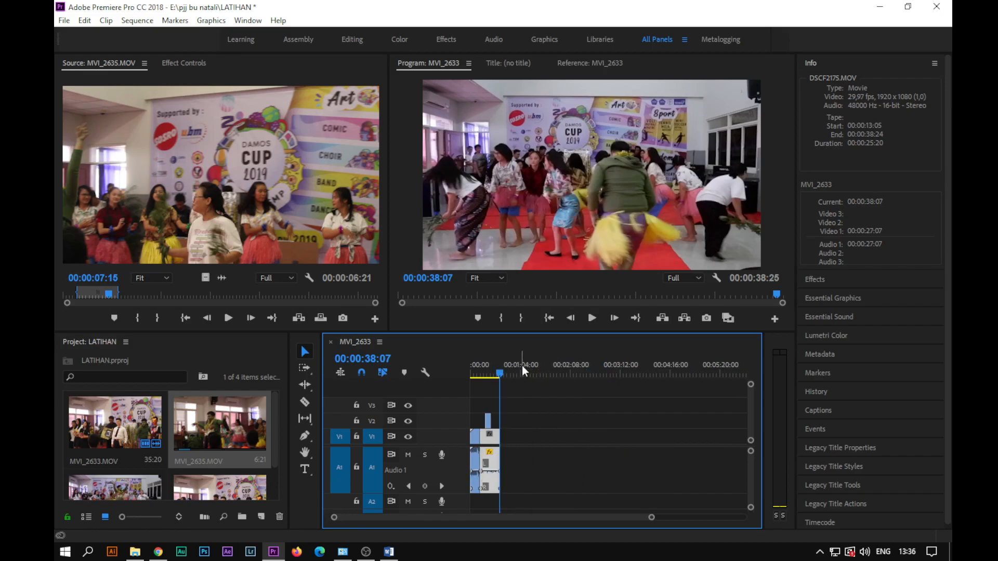
pyautogui.press('Home')
pyautogui.press('=')
pyautogui.press('=')
pyautogui.press('=')
pyautogui.press('=')
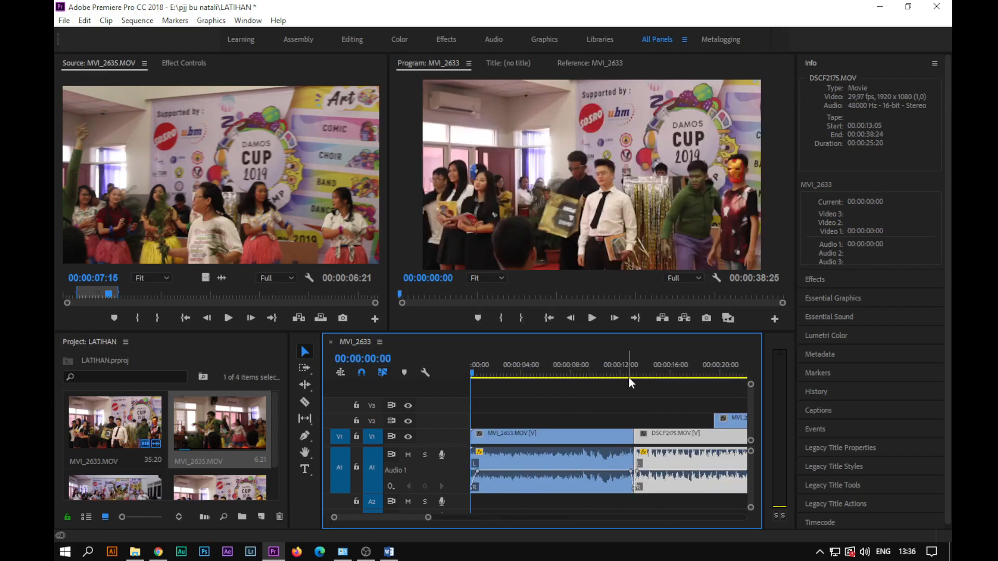
pyautogui.press('space')
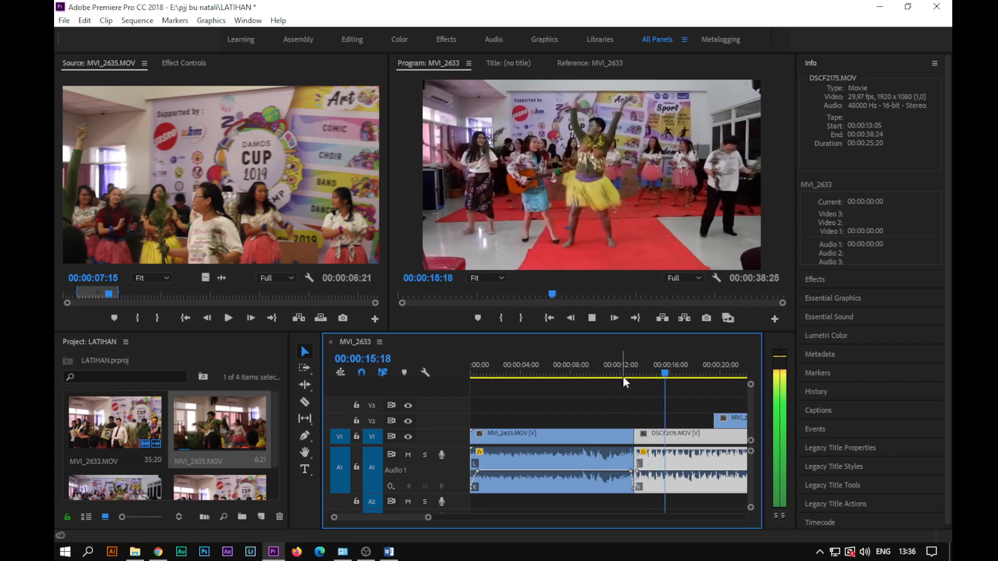
pyautogui.press('-')
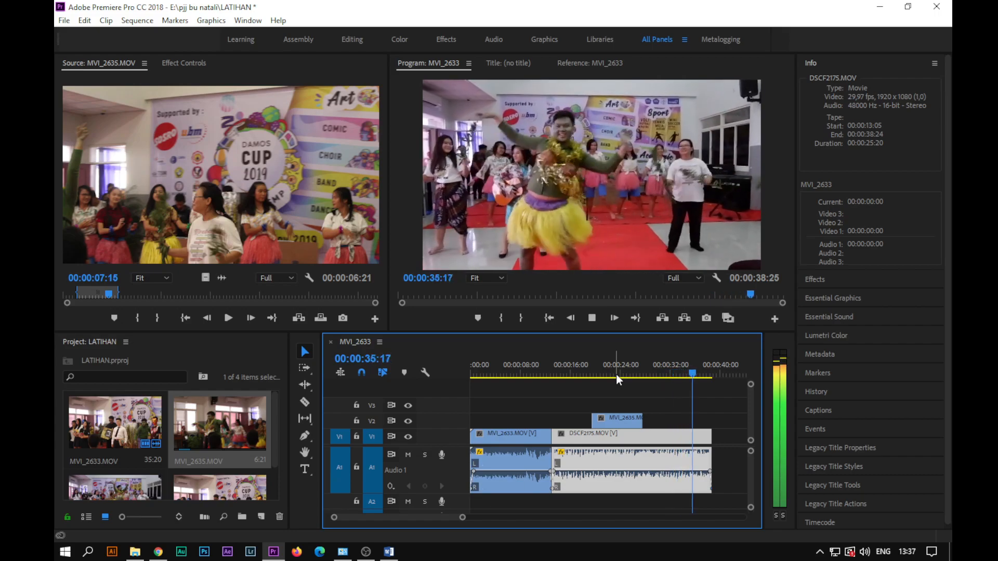
pyautogui.press('space')
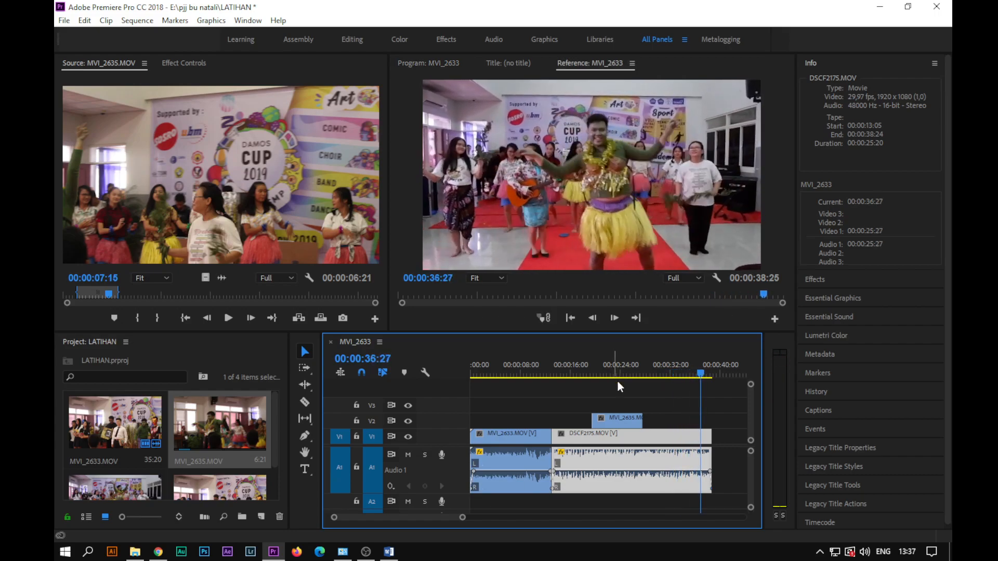
# Step: Check the editing outline in the Word document, return to Premiere Pro and switch to the Effects workspace
pyautogui.click(388, 552)
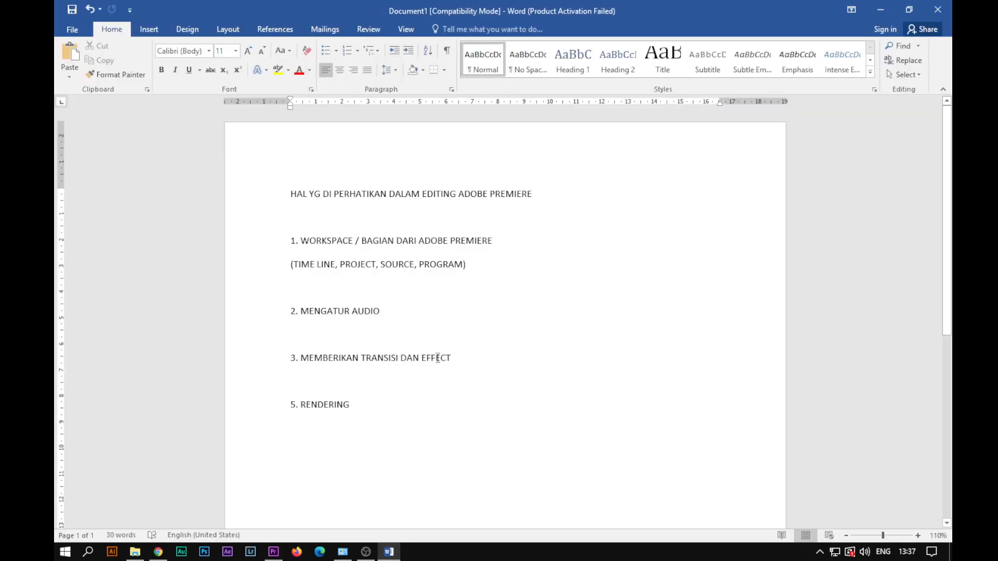
pyautogui.click(880, 10)
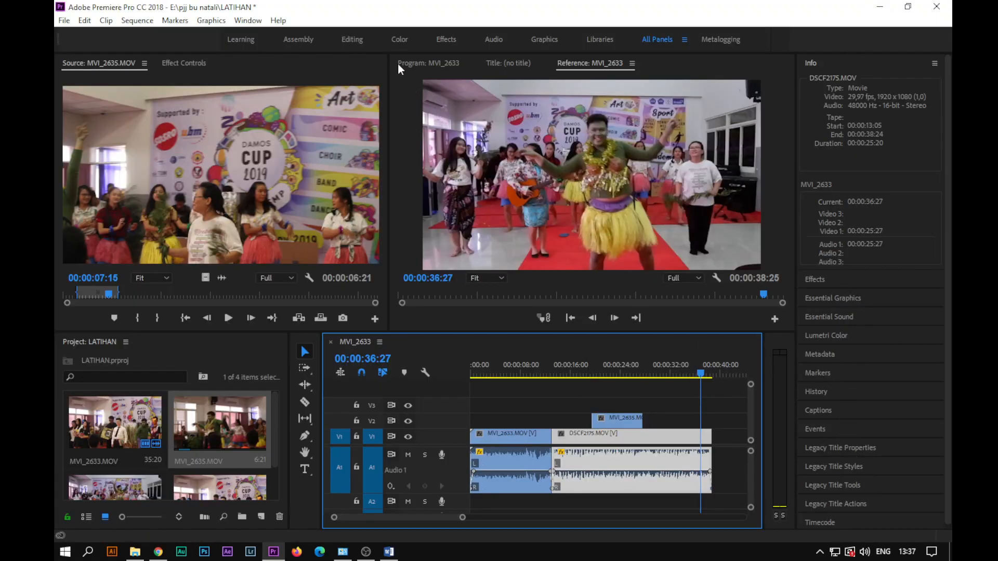
pyautogui.click(440, 40)
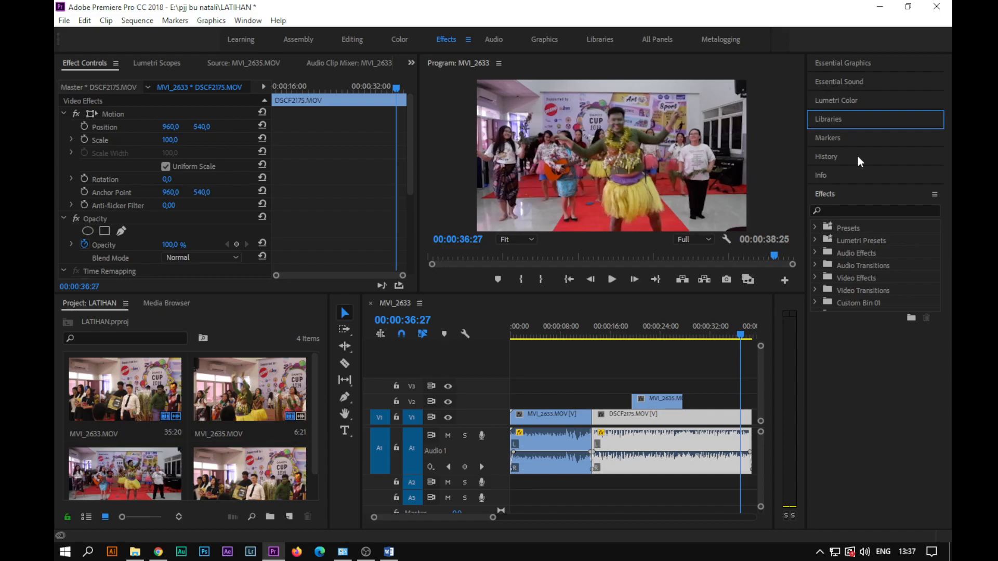
# Step: Add a Dip to White video transition at the cut between MVI_2633 and DSCF2175 on V1
pyautogui.doubleClick(868, 291)
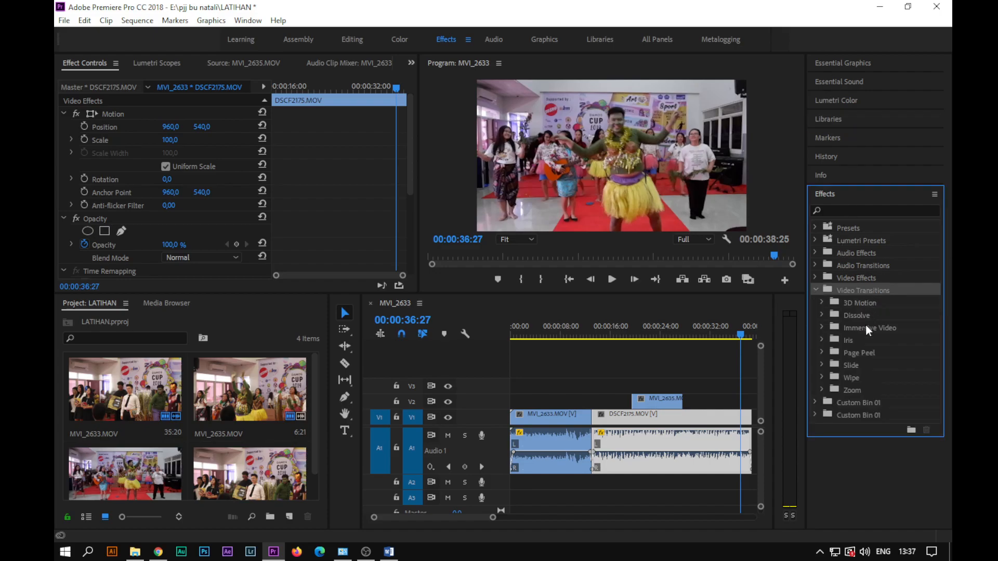
pyautogui.doubleClick(862, 316)
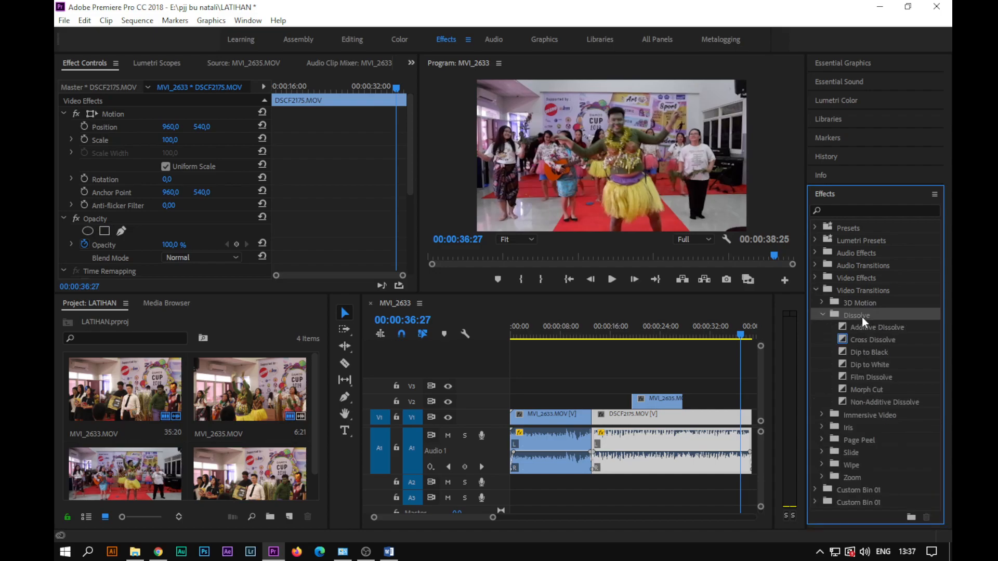
pyautogui.click(867, 365)
pyautogui.click(878, 350)
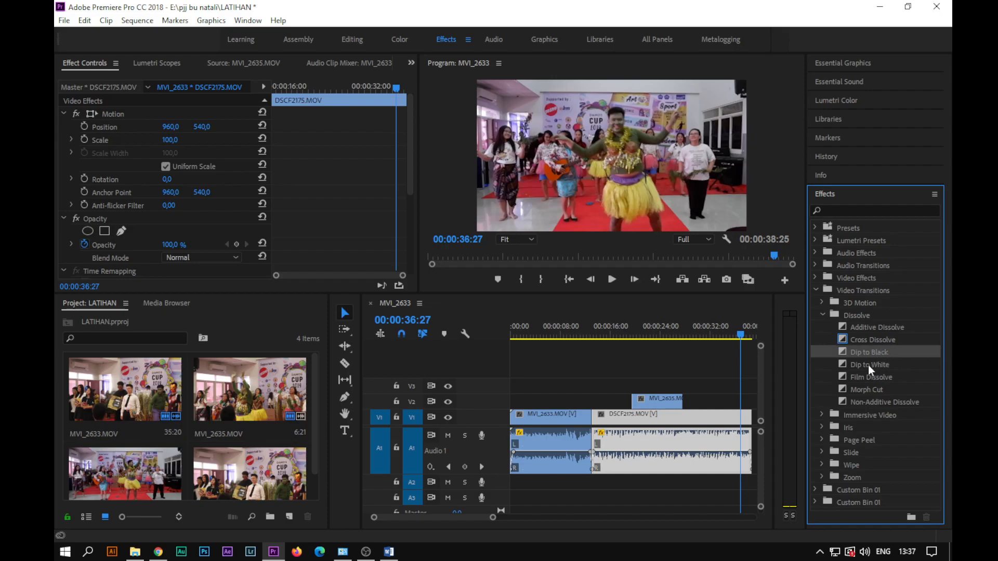
pyautogui.moveTo(868, 365)
pyautogui.mouseDown()
pyautogui.moveTo(556, 429)
pyautogui.moveTo(591, 417)
pyautogui.mouseUp()
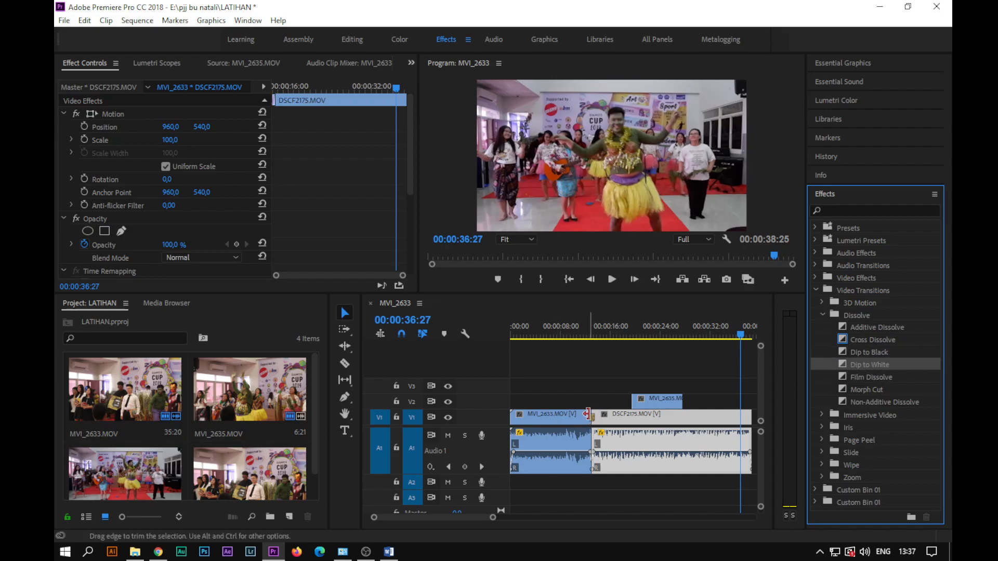
# Step: Play the sequence across the cut between MVI_2633 and DSCF2175 to review the Dip to White transition
pyautogui.click(589, 335)
pyautogui.press('space')
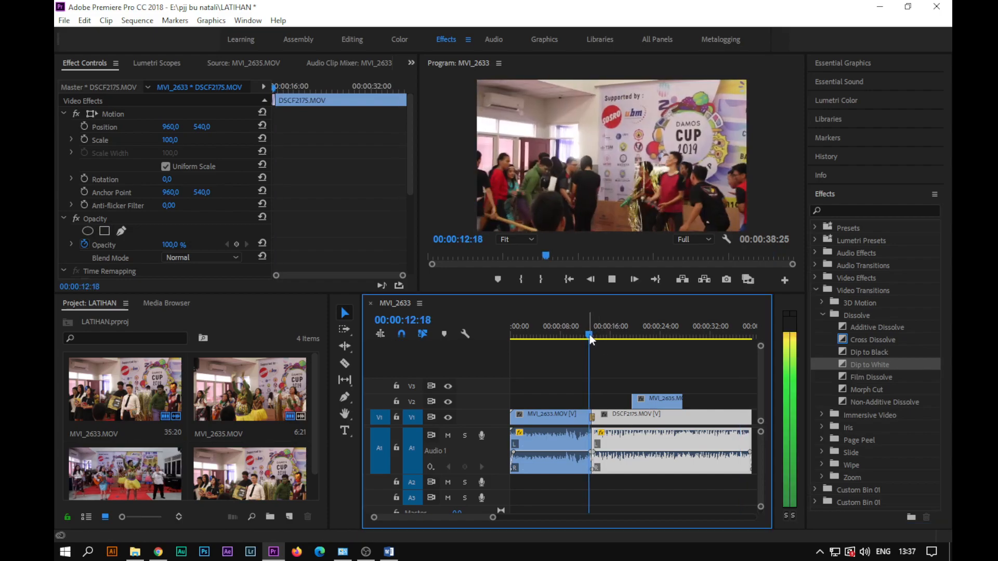
pyautogui.press('space')
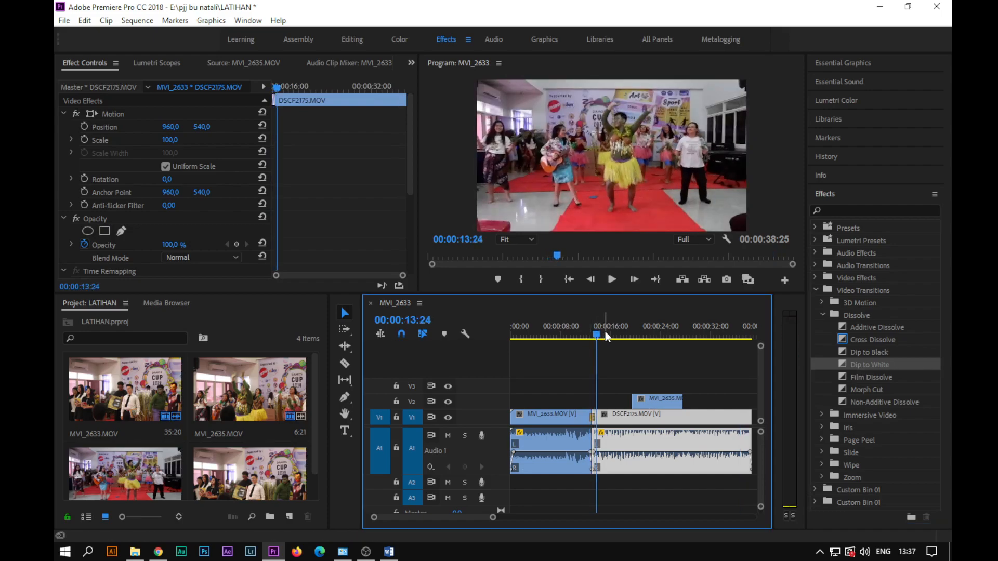
pyautogui.moveTo(598, 335); pyautogui.dragTo(589, 335)
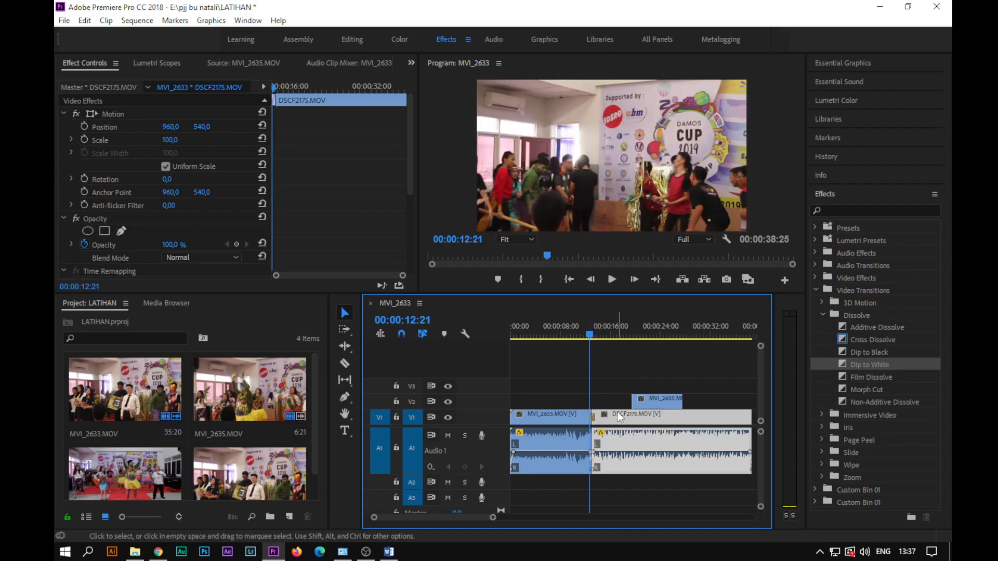
# Step: Browse the Color Correction and Blur & Sharpen video effects, ending on Gaussian Blur
pyautogui.click(551, 417)
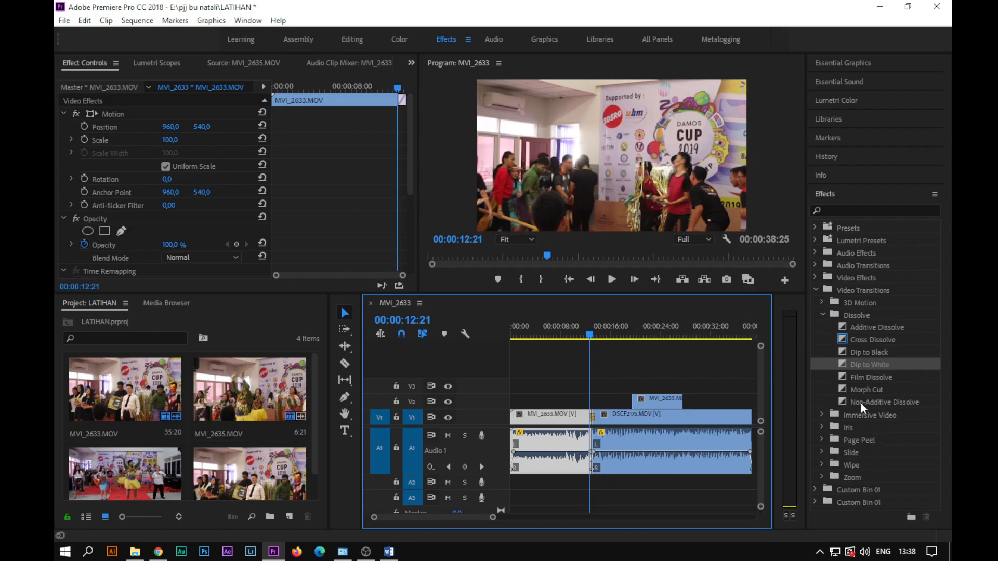
pyautogui.click(862, 282)
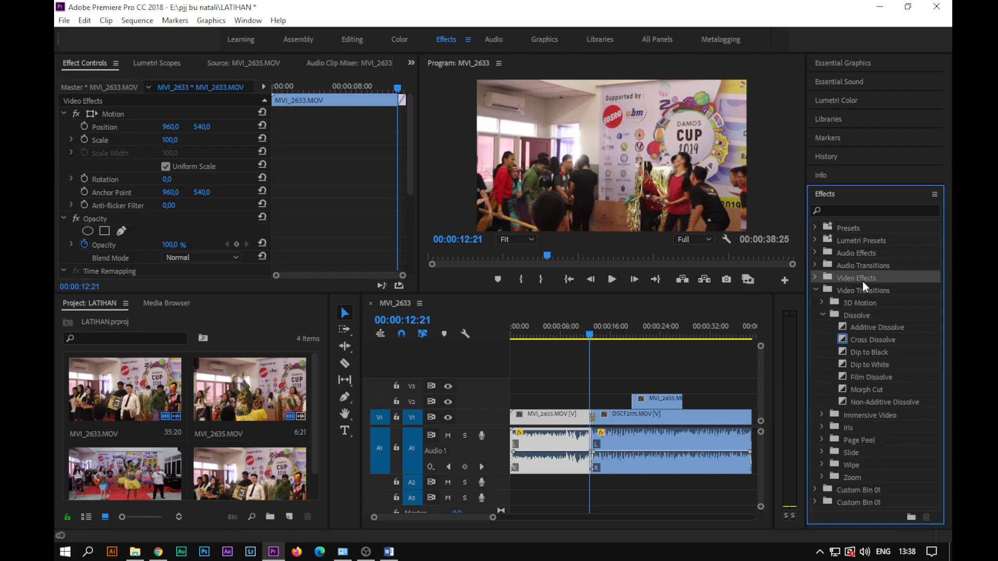
pyautogui.click(814, 278)
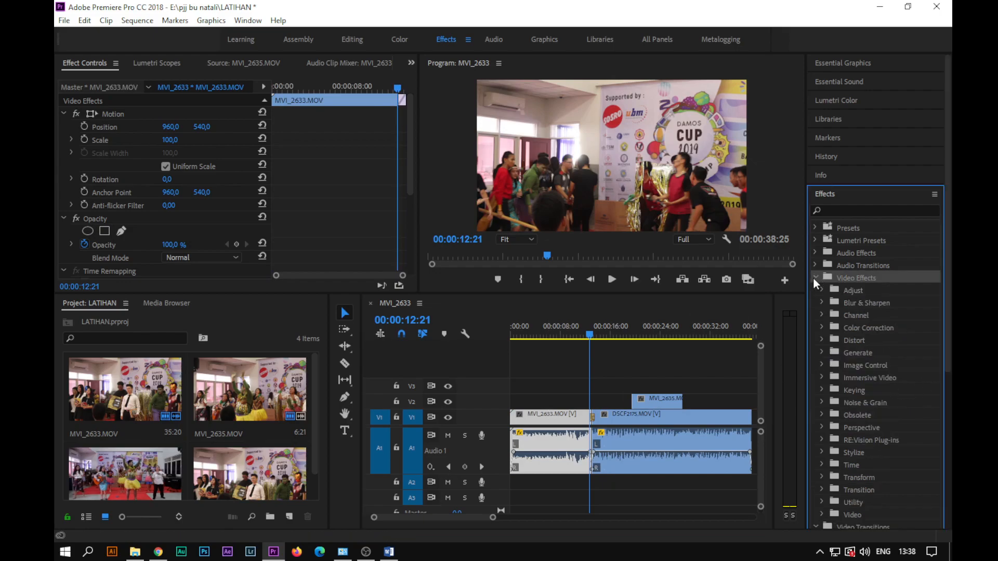
pyautogui.click(868, 329)
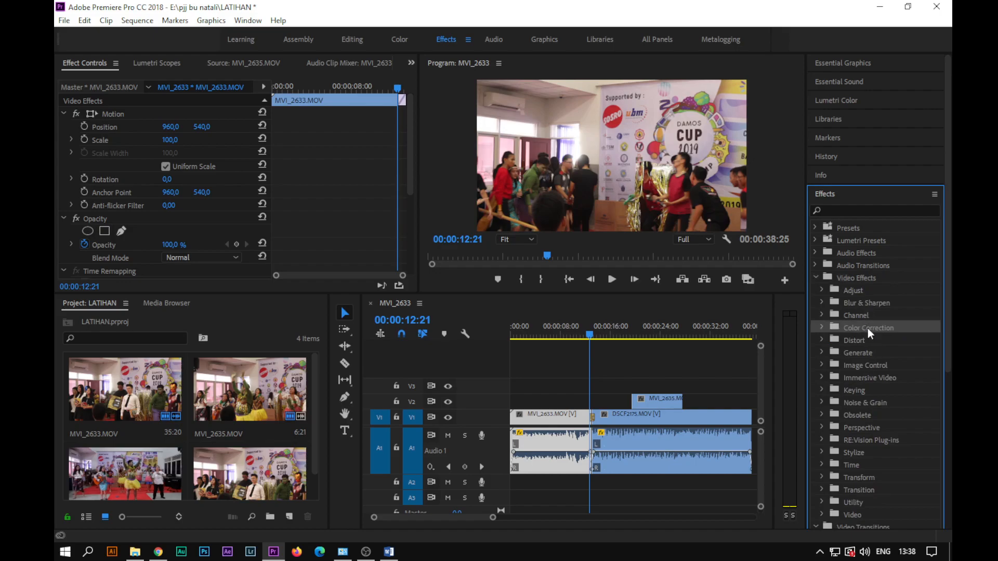
pyautogui.click(822, 328)
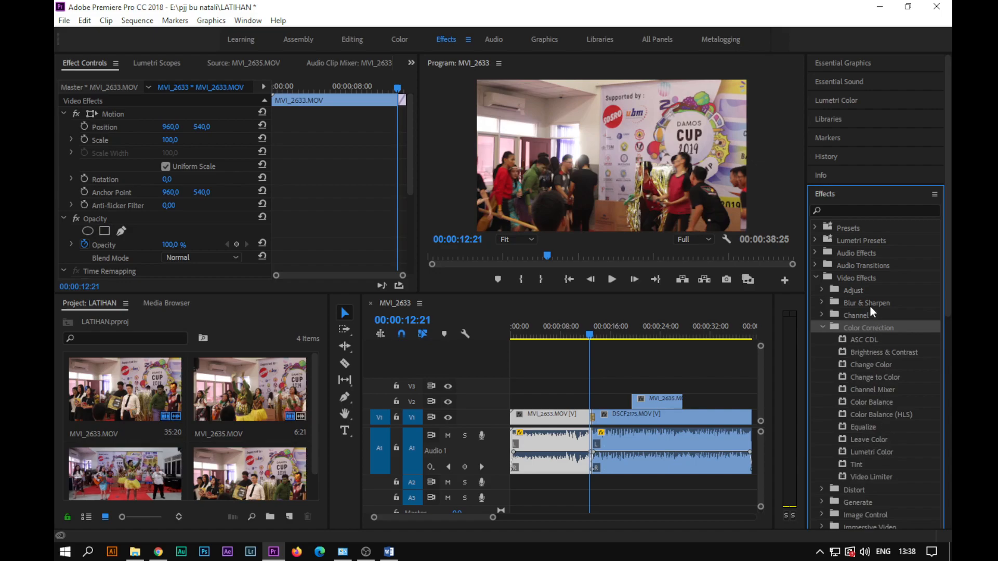
pyautogui.click(841, 304)
pyautogui.click(822, 303)
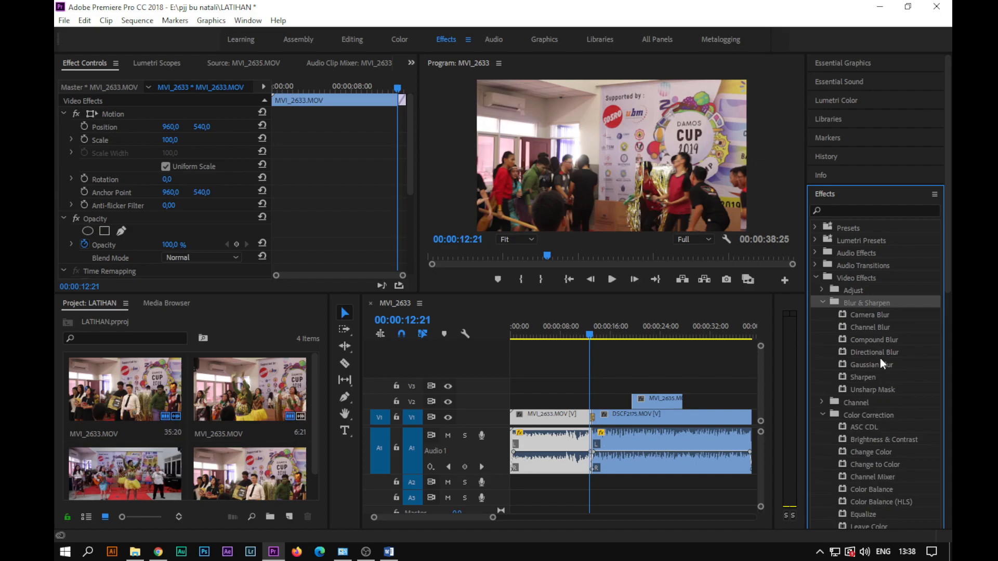
pyautogui.click(873, 364)
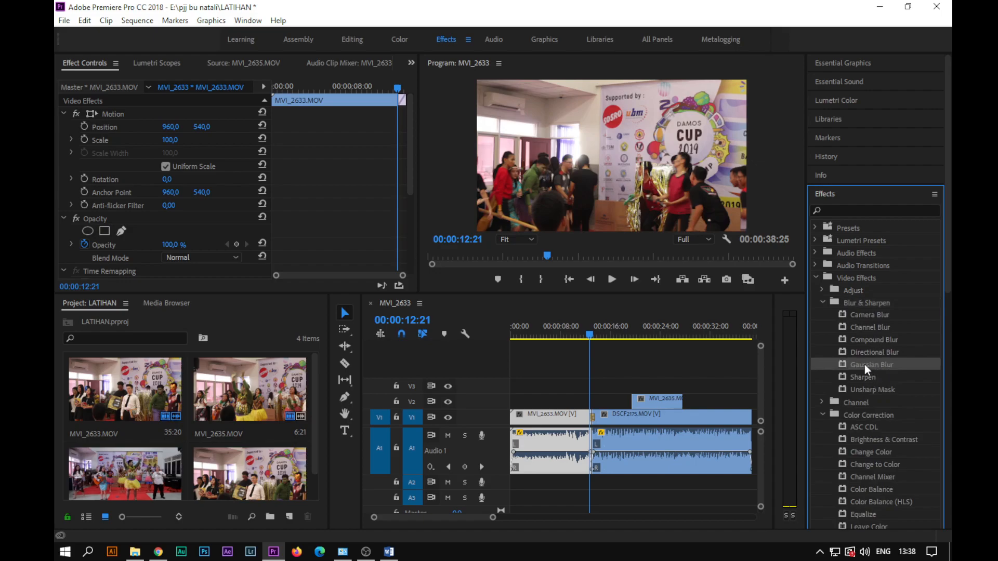
# Step: Split the MVI_2633 clip on V1 with the Razor tool at 00:00:01:27
pyautogui.click(520, 334)
pyautogui.moveTo(522, 335); pyautogui.dragTo(524, 336)
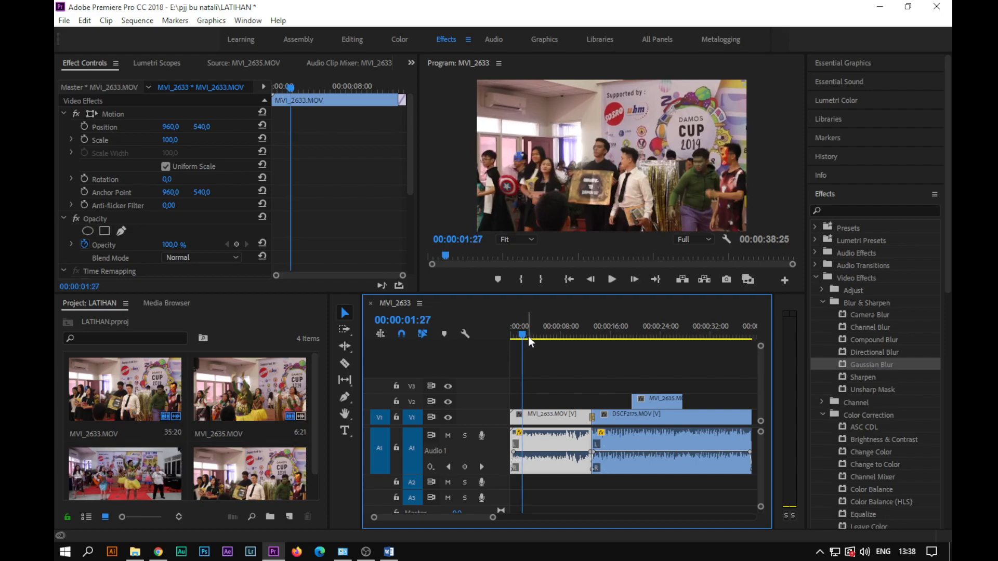
pyautogui.press('=')
pyautogui.press('=')
pyautogui.press('c')
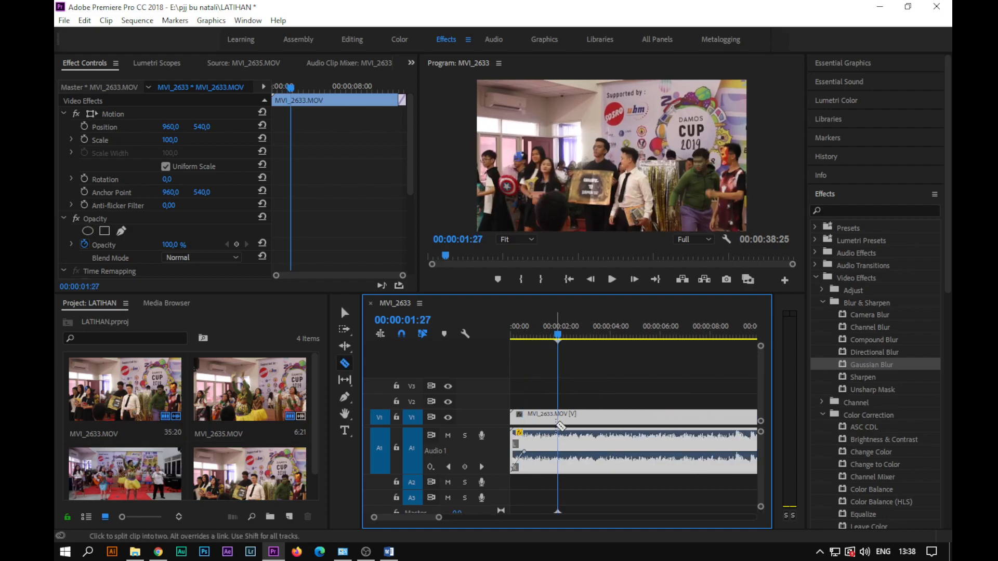
pyautogui.click(559, 419)
pyautogui.press('v')
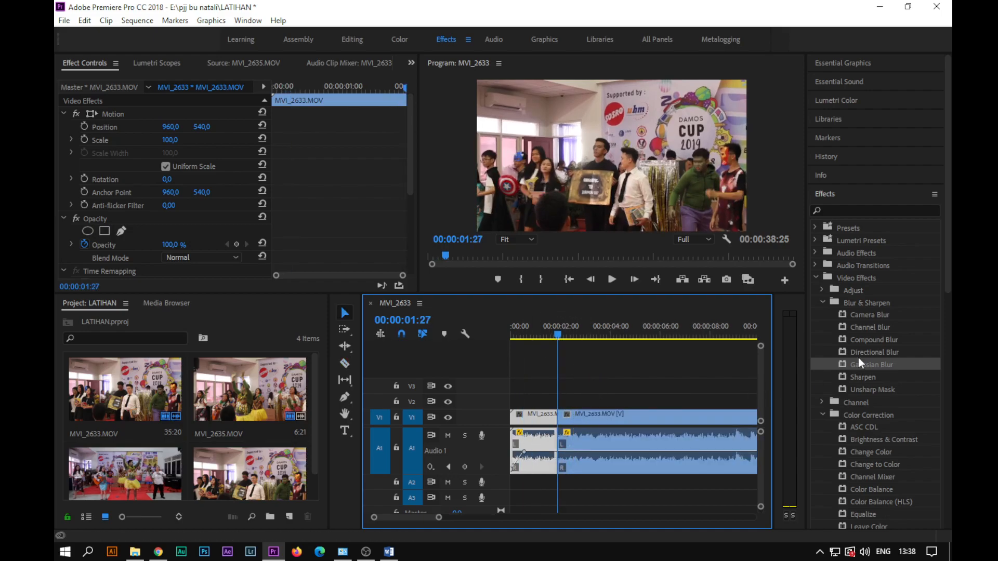
# Step: Apply Gaussian Blur to the opening MVI_2633 segment and set its Blurriness to 63
pyautogui.click(858, 364)
pyautogui.moveTo(529, 428); pyautogui.dragTo(529, 420)
pyautogui.click(531, 329)
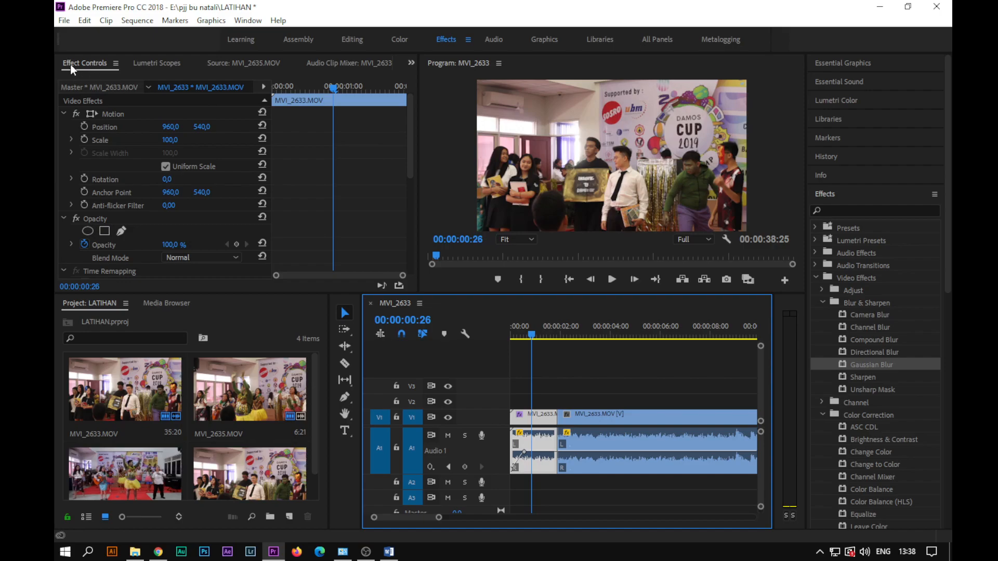
pyautogui.moveTo(407, 152); pyautogui.dragTo(406, 251)
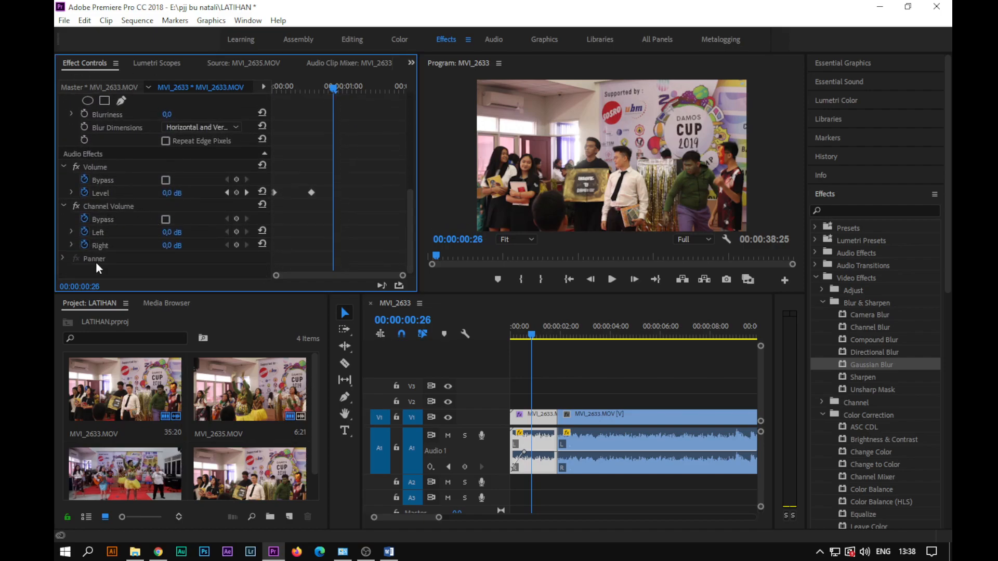
pyautogui.click(532, 422)
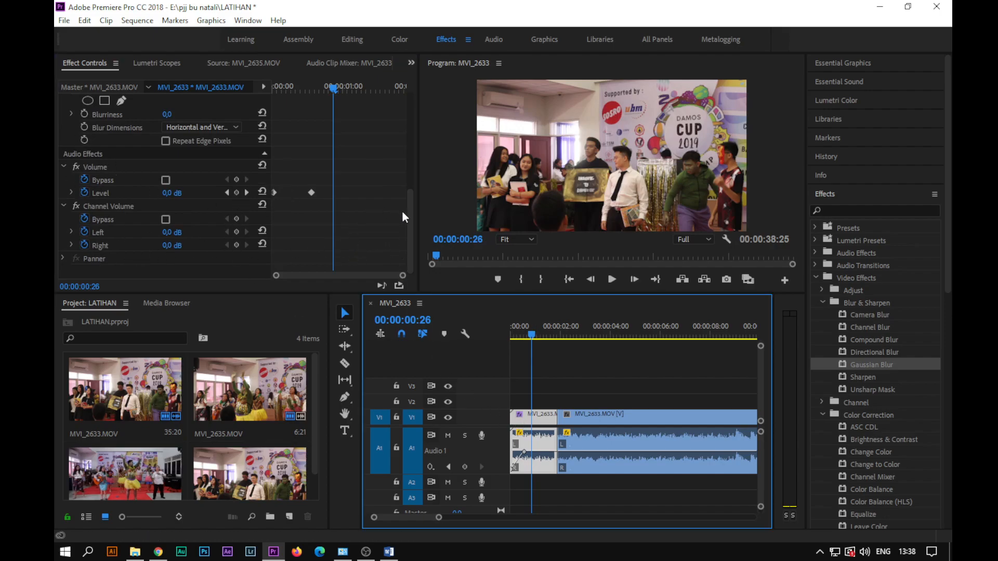
pyautogui.moveTo(407, 217); pyautogui.dragTo(412, 190)
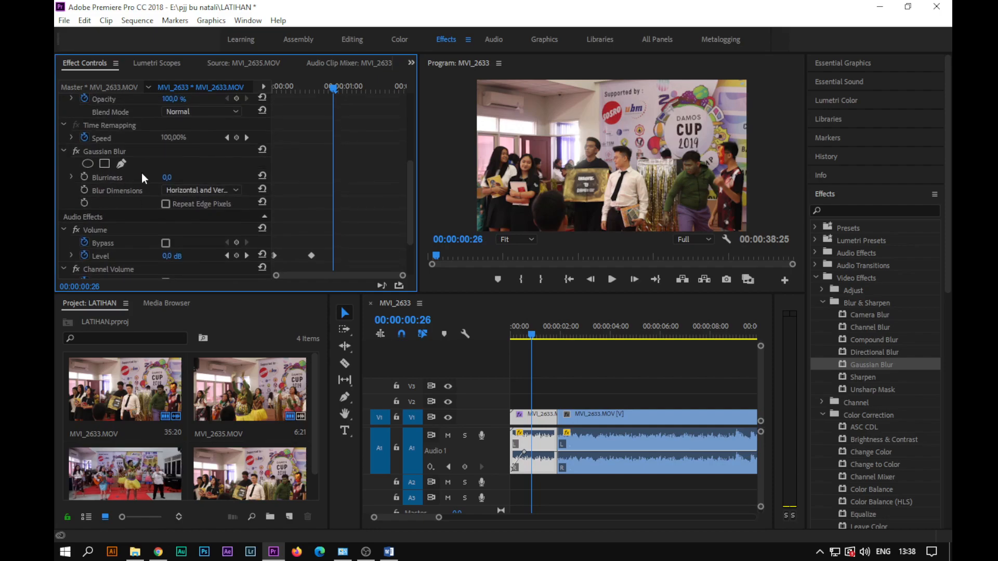
pyautogui.moveTo(167, 178); pyautogui.dragTo(203, 178)
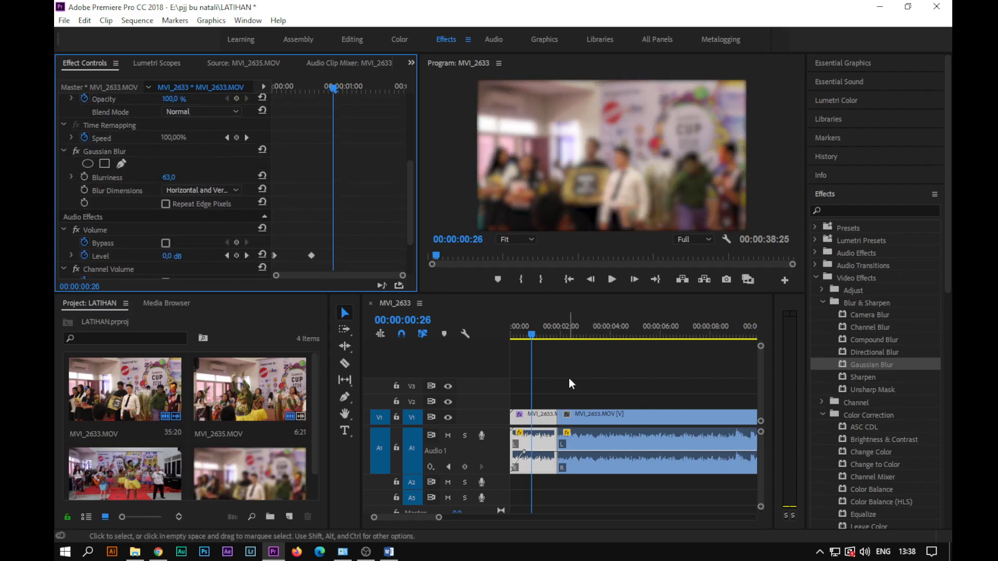
# Step: Play the opening of the sequence to about 00:00:02:07 to review the blurred segment
pyautogui.moveTo(559, 325); pyautogui.dragTo(541, 325)
pyautogui.press('space')
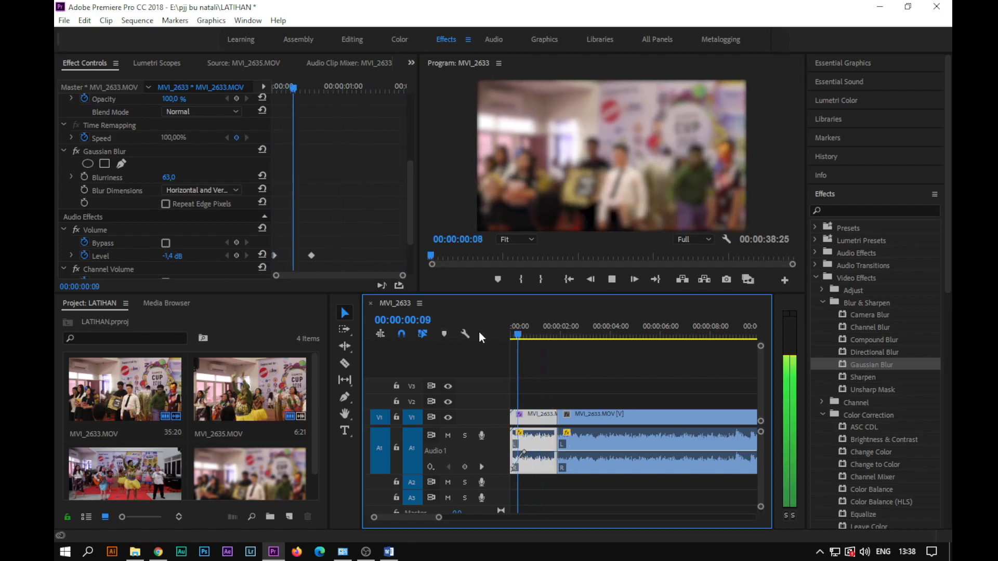
pyautogui.press('space')
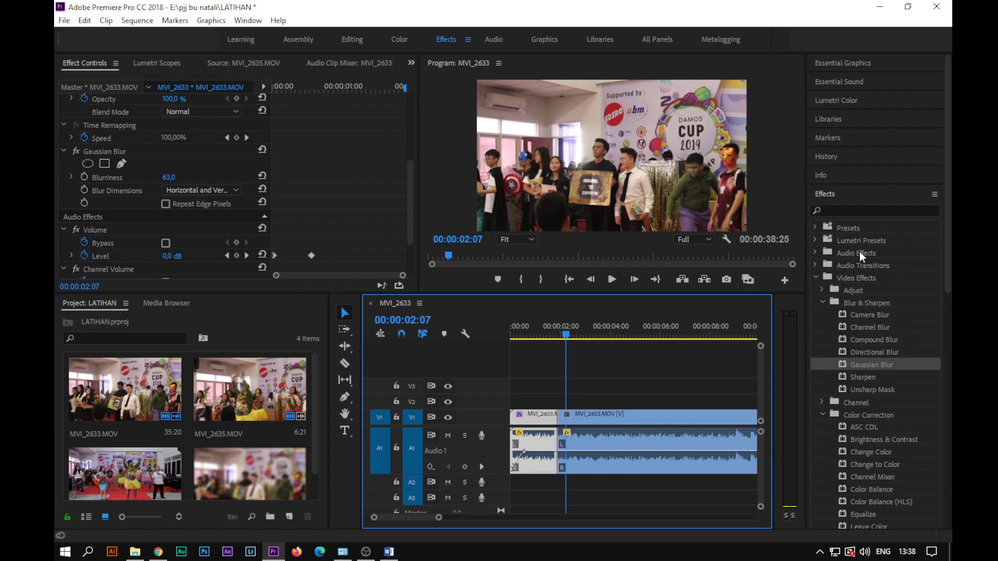
# Step: Add a Cross Dissolve video transition at the cut between the two MVI_2633 segments on V1
pyautogui.scroll(-4, 865, 428)
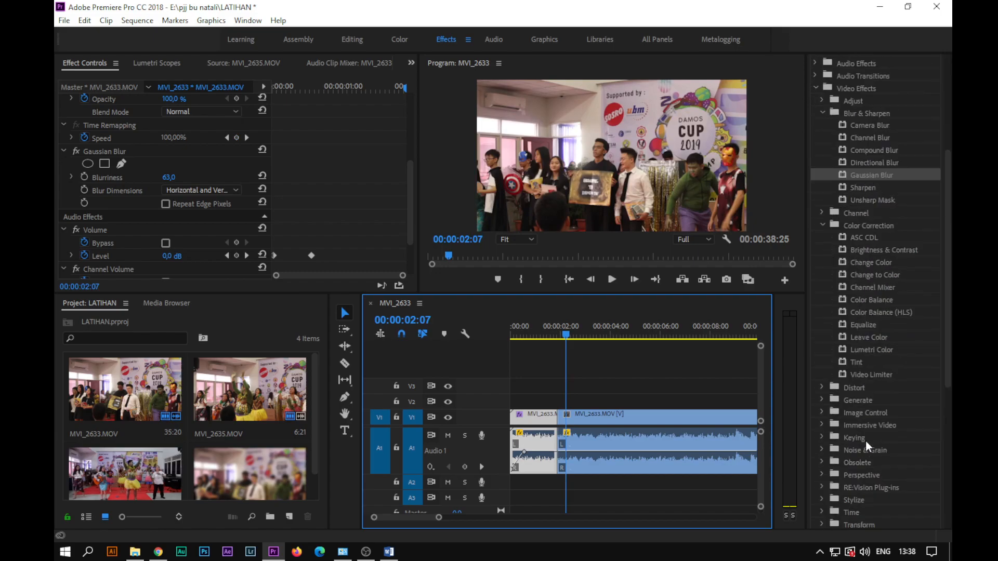
pyautogui.scroll(3, 865, 441)
pyautogui.doubleClick(842, 232)
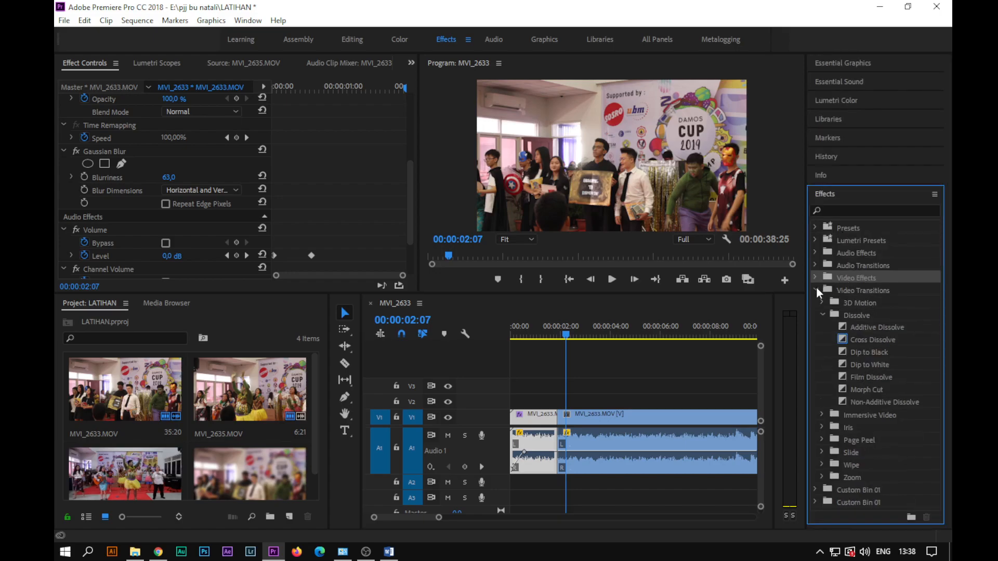
pyautogui.click(865, 338)
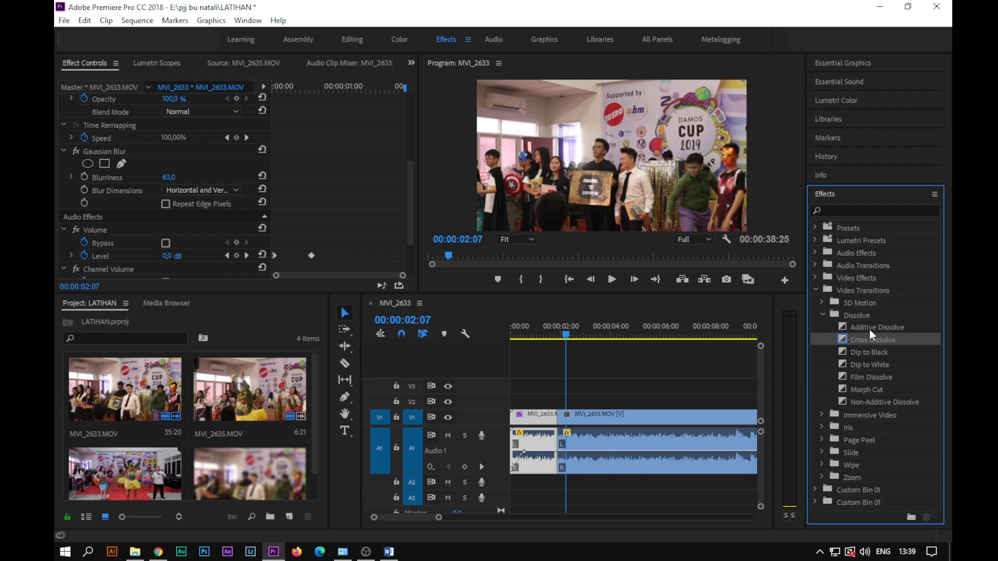
pyautogui.click(869, 352)
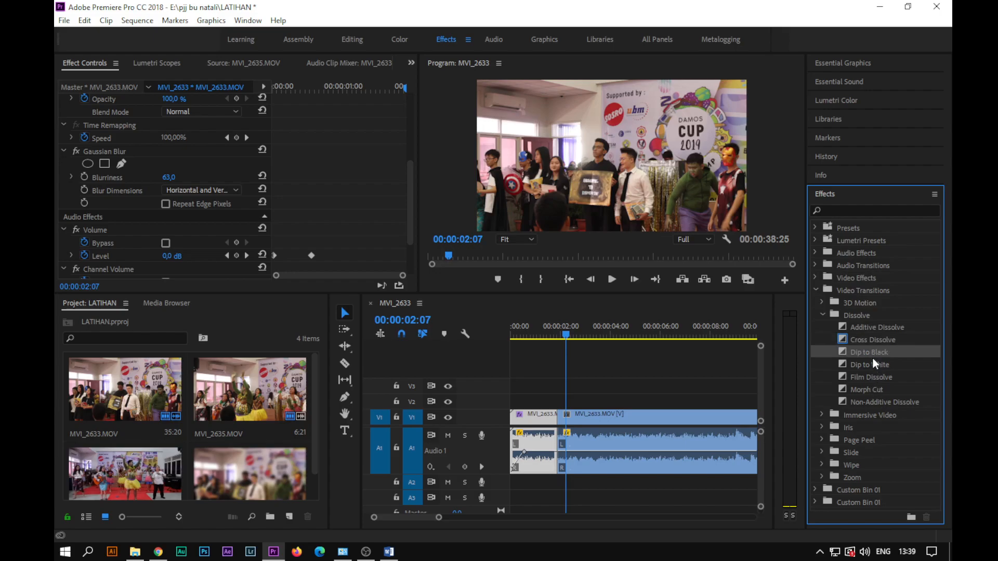
pyautogui.click(882, 339)
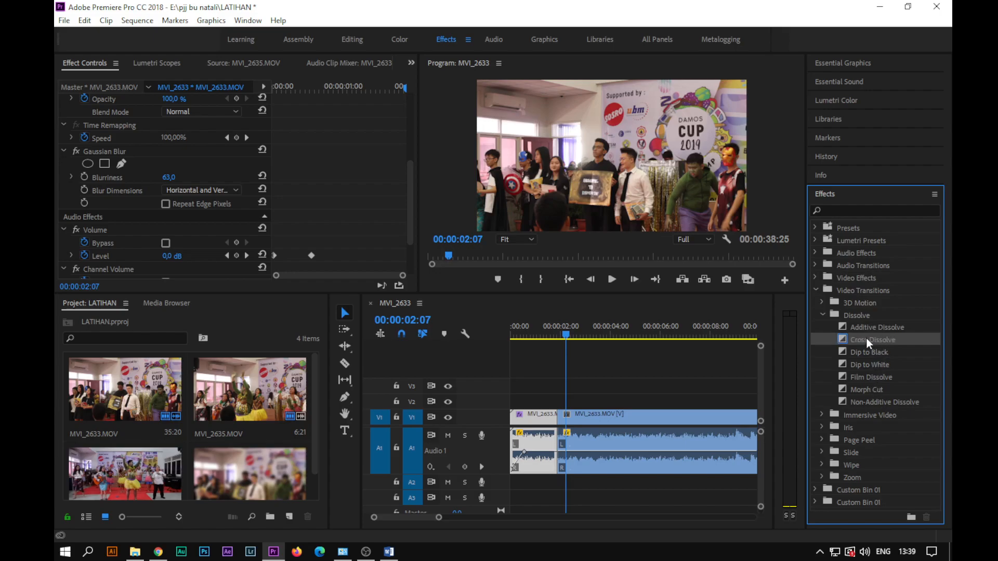
pyautogui.moveTo(866, 338); pyautogui.dragTo(557, 416)
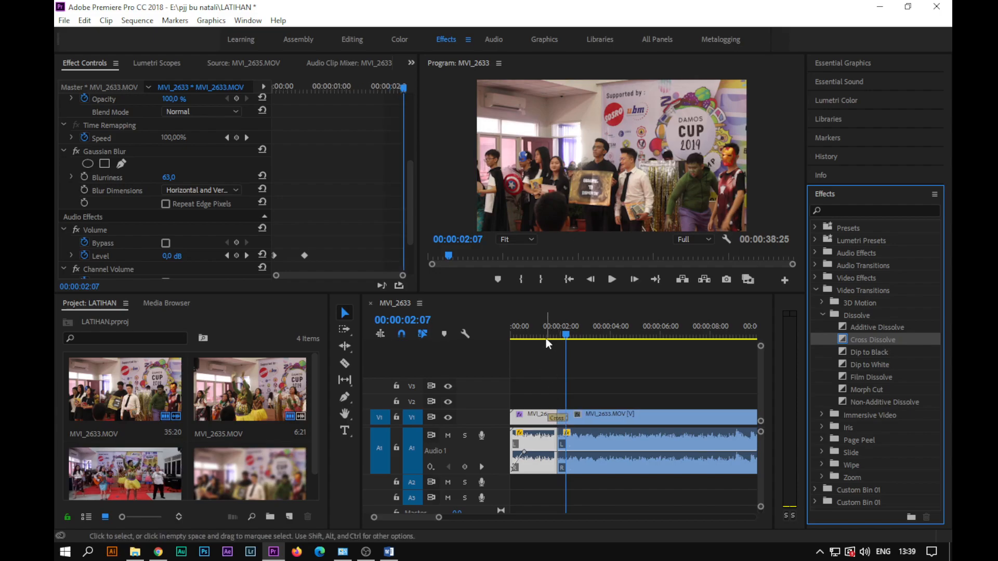
# Step: Play the sequence from 00:00:00:00 to about 00:00:33:10 to review the transitions and blur, and switch to the Word outline
pyautogui.click(456, 342)
pyautogui.press('Home')
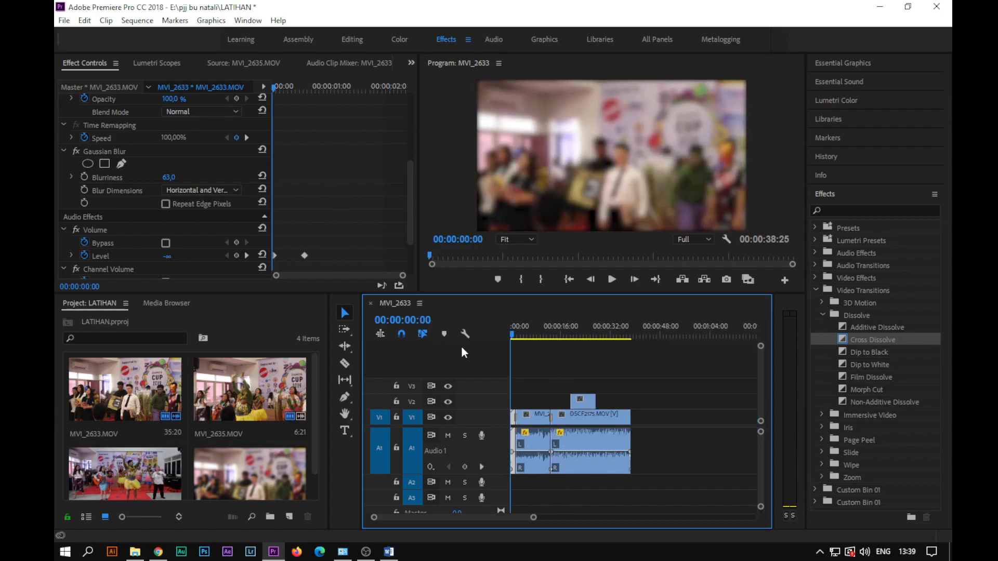
pyautogui.press('space')
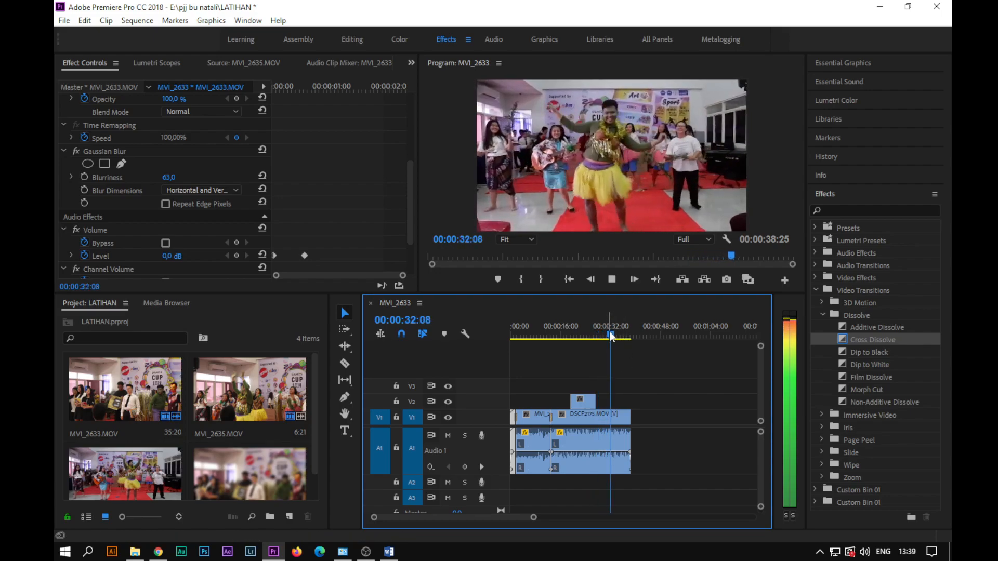
pyautogui.press('space')
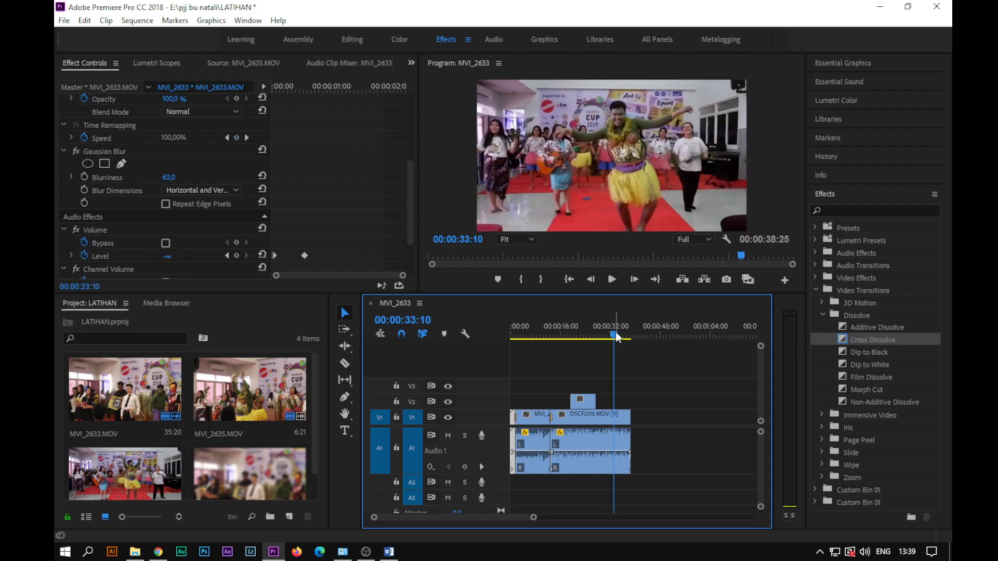
pyautogui.moveTo(616, 332); pyautogui.dragTo(619, 335)
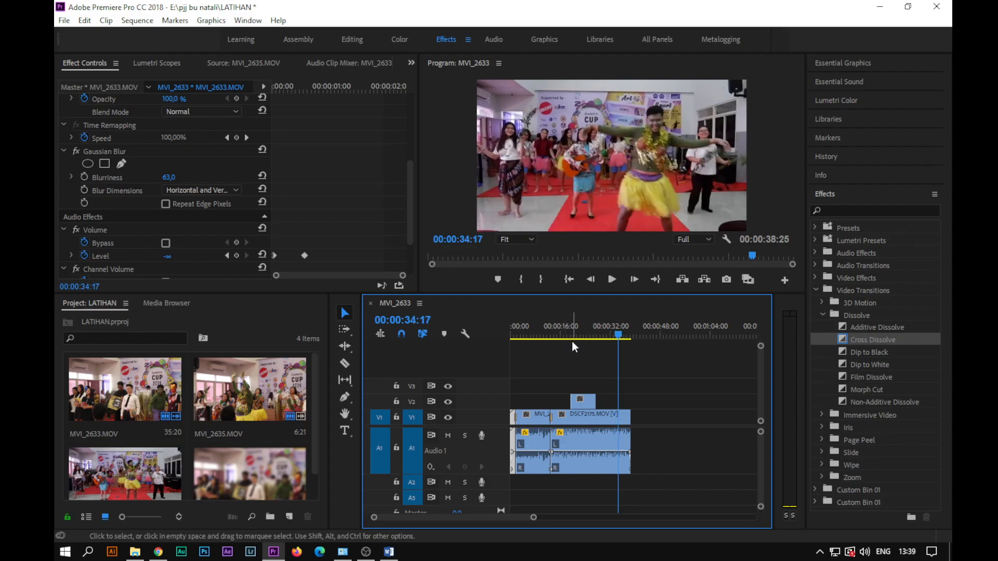
pyautogui.click(389, 552)
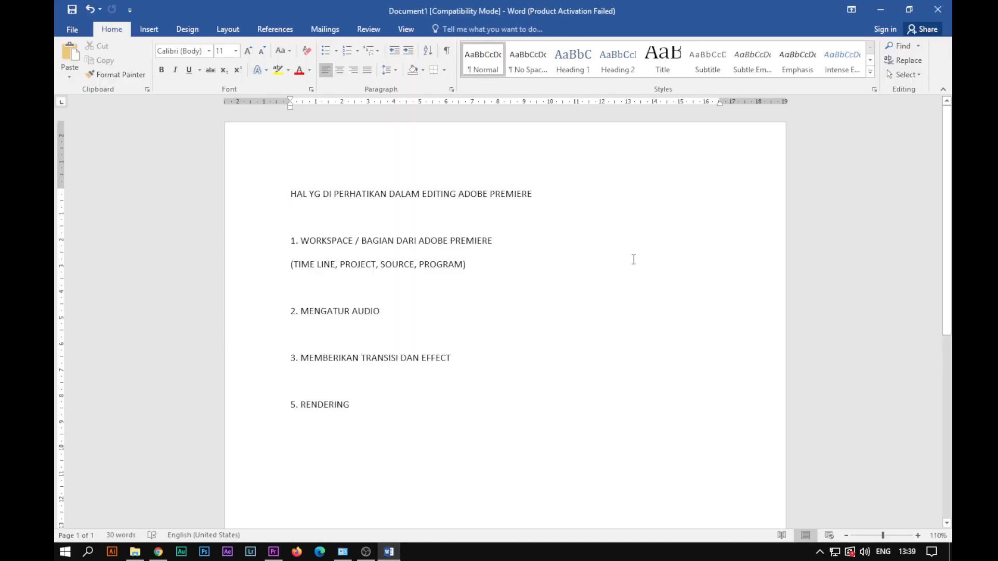
# Step: Switch back to Premiere Pro and mark the In point of the MVI_2633 sequence at 00:00:00:00
pyautogui.click(879, 9)
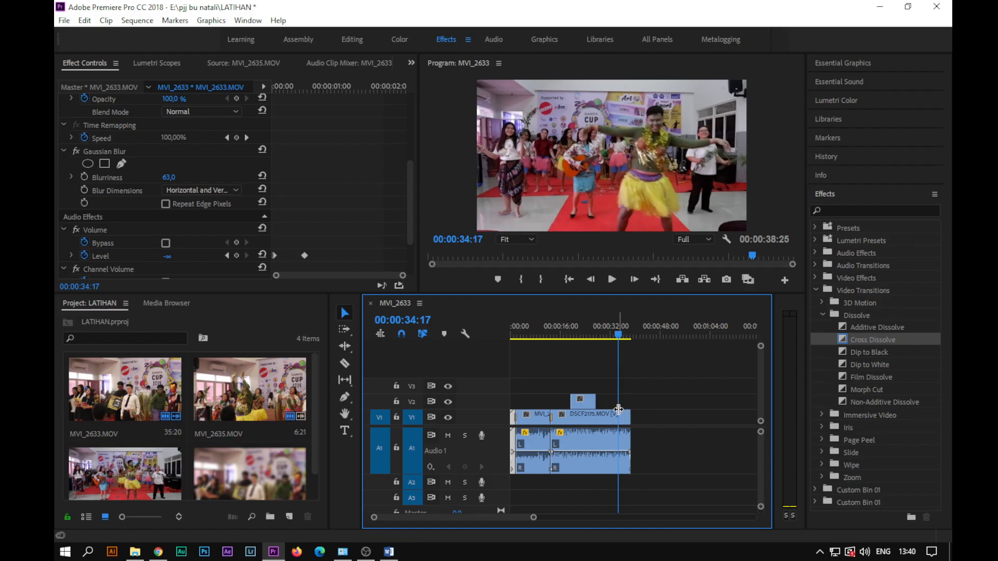
pyautogui.press('Home')
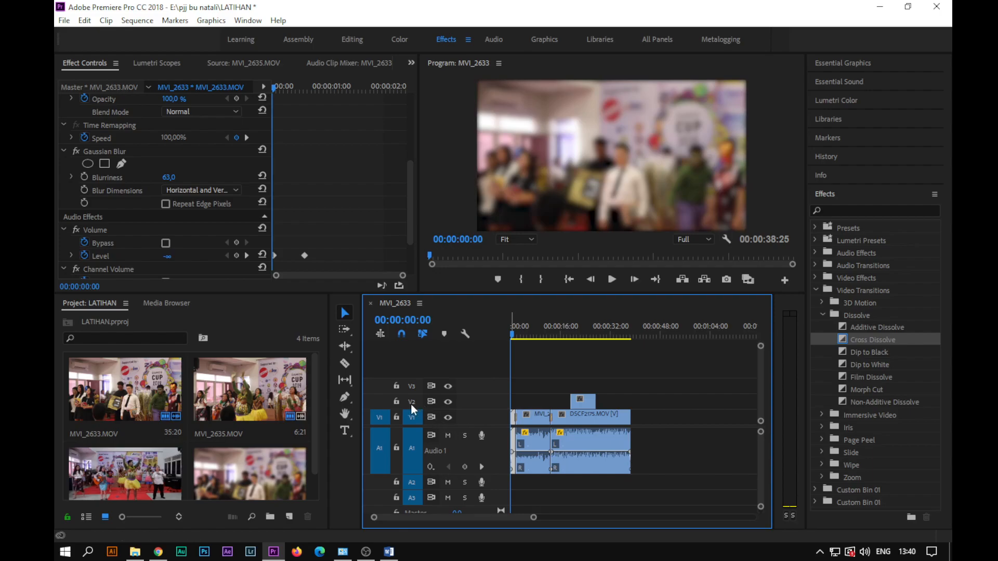
pyautogui.click(412, 386)
pyautogui.press('i')
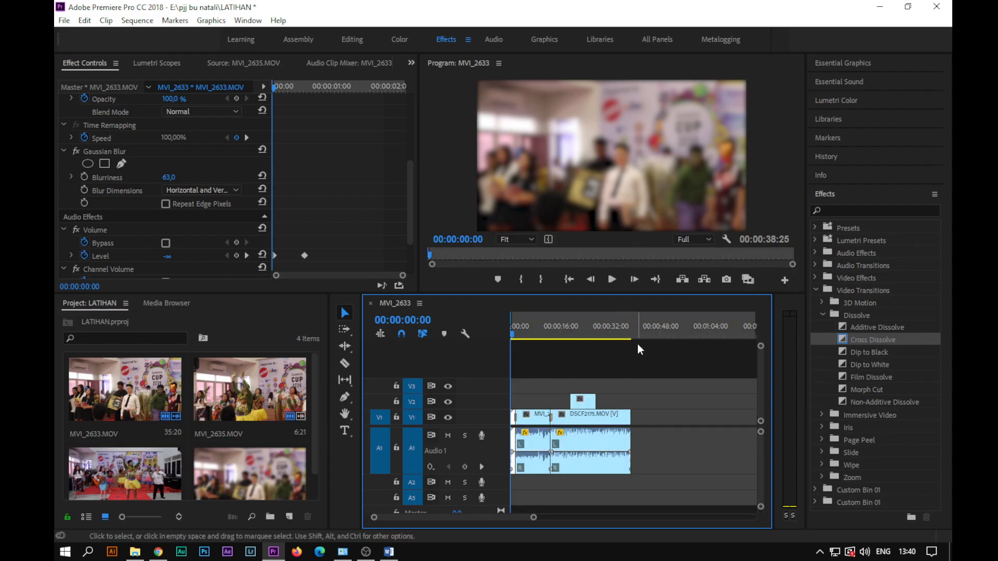
# Step: Mark the sequence's Out point at the end of the last DSCF2175 clip
pyautogui.moveTo(625, 328); pyautogui.dragTo(631, 329)
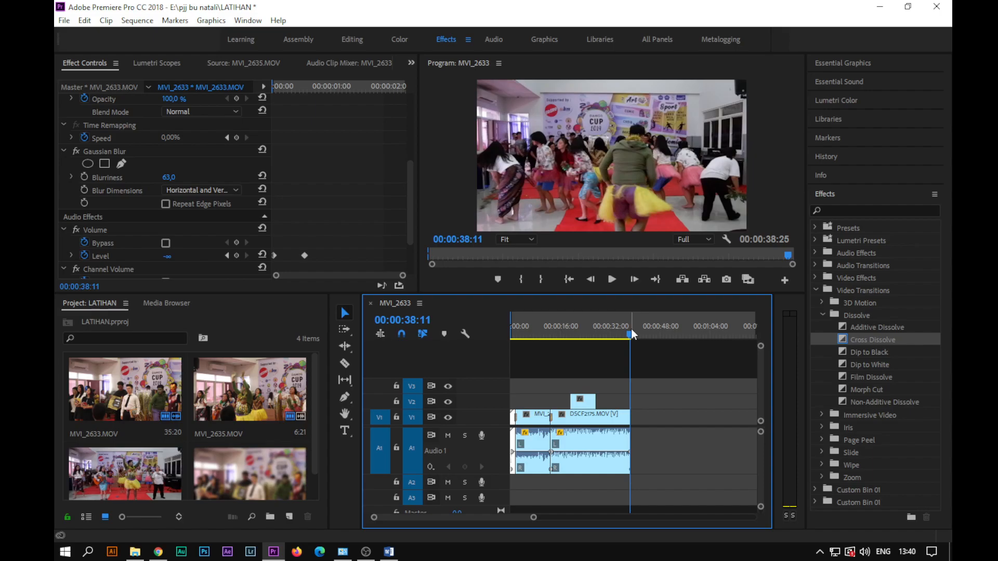
pyautogui.press('=')
pyautogui.press('=')
pyautogui.press('=')
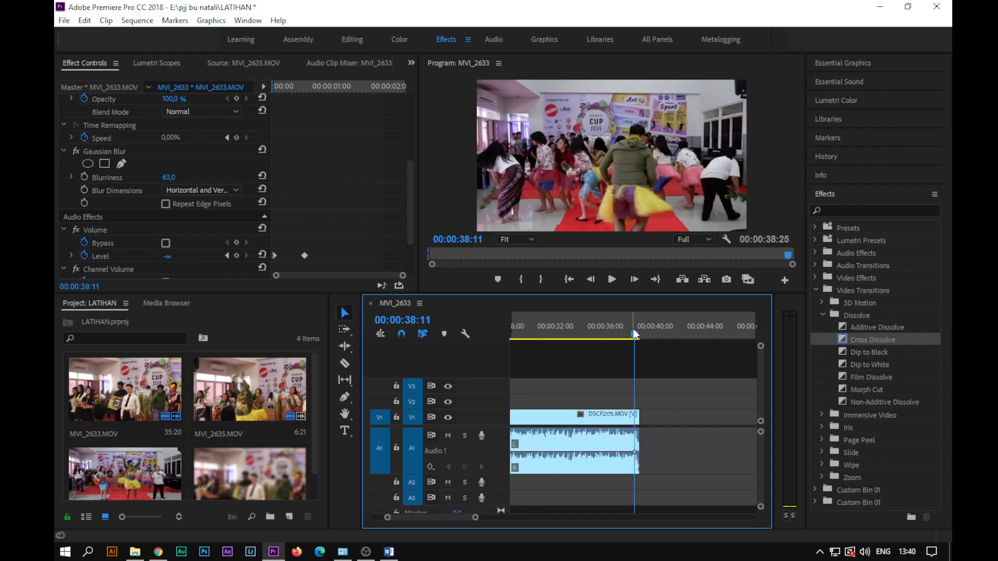
pyautogui.moveTo(633, 335); pyautogui.dragTo(572, 338)
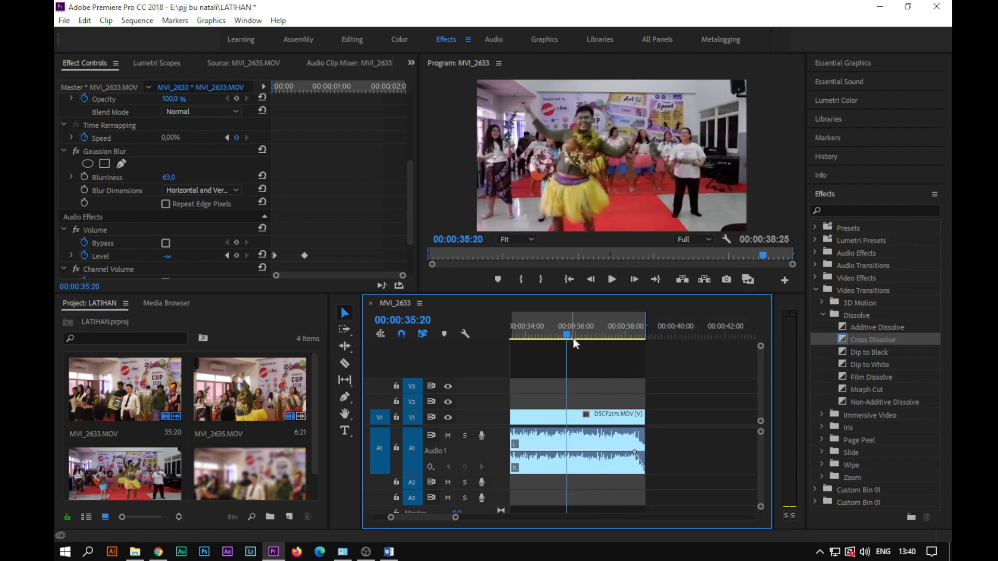
# Step: Enlarge the timeline area, return the playhead to 00:00:00:00 and fit the whole marked sequence in the timeline
pyautogui.click(581, 333)
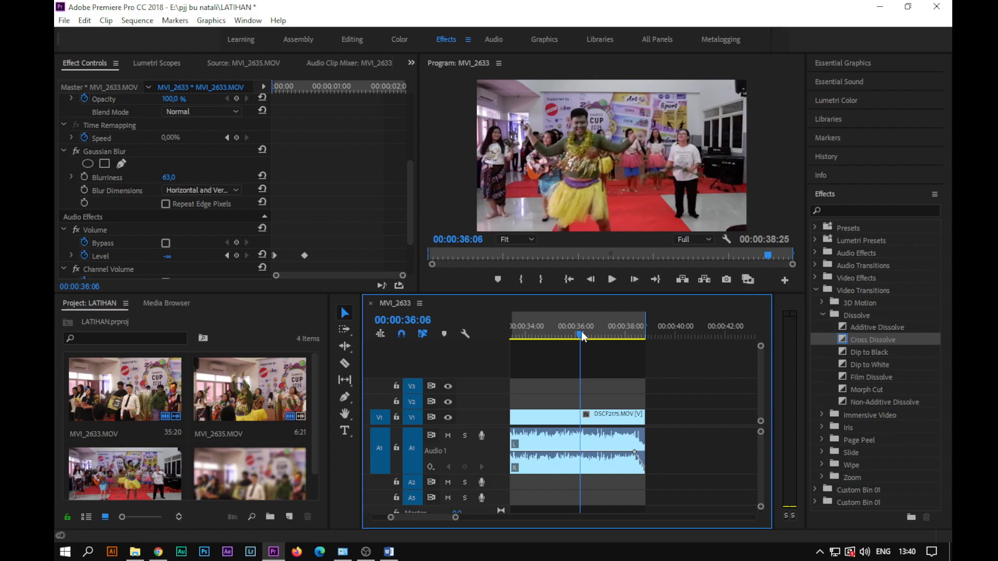
pyautogui.press('-')
pyautogui.press('-')
pyautogui.press('=')
pyautogui.press('=')
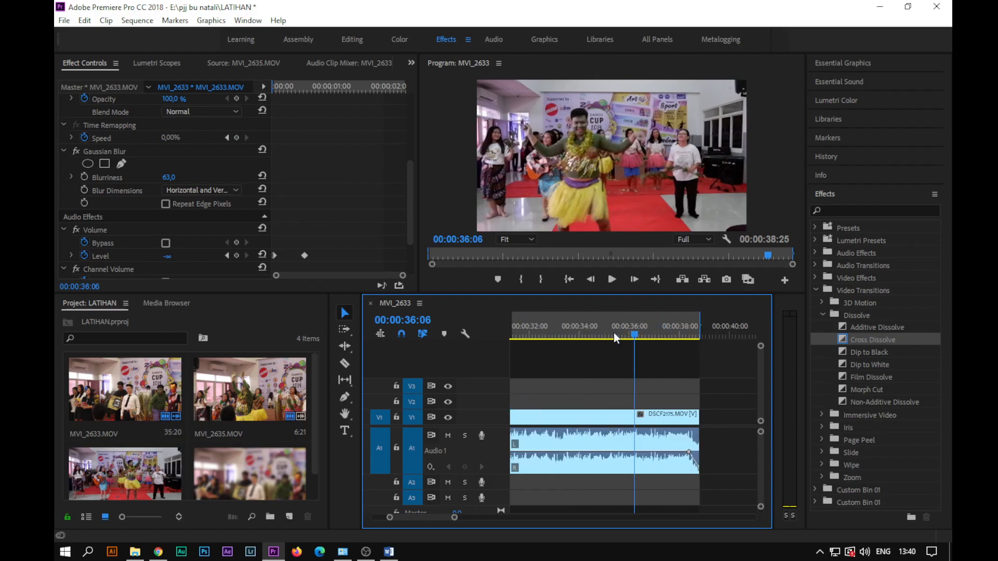
pyautogui.press('-')
pyautogui.press('-')
pyautogui.press('-')
pyautogui.moveTo(546, 298); pyautogui.dragTo(544, 215)
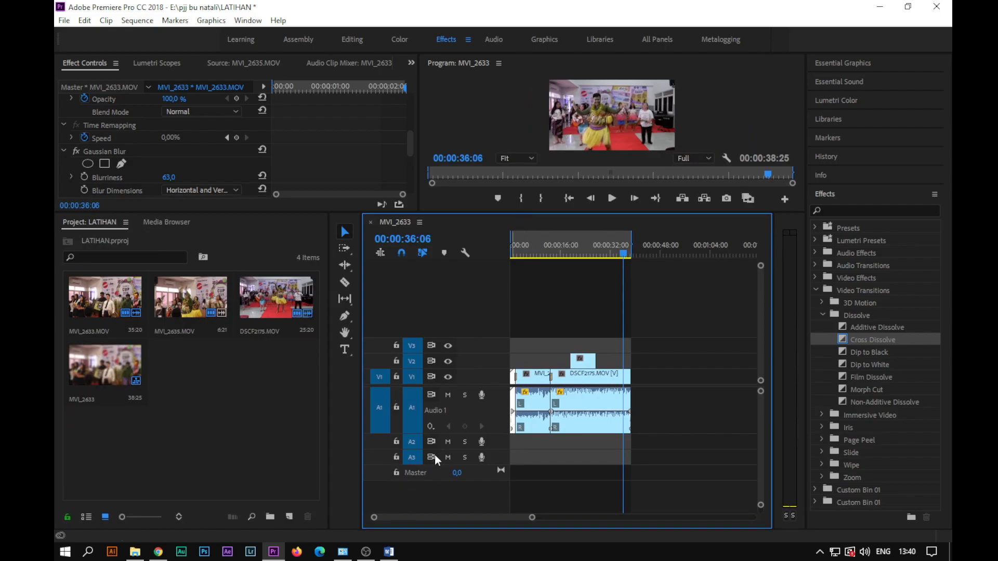
pyautogui.press('Home')
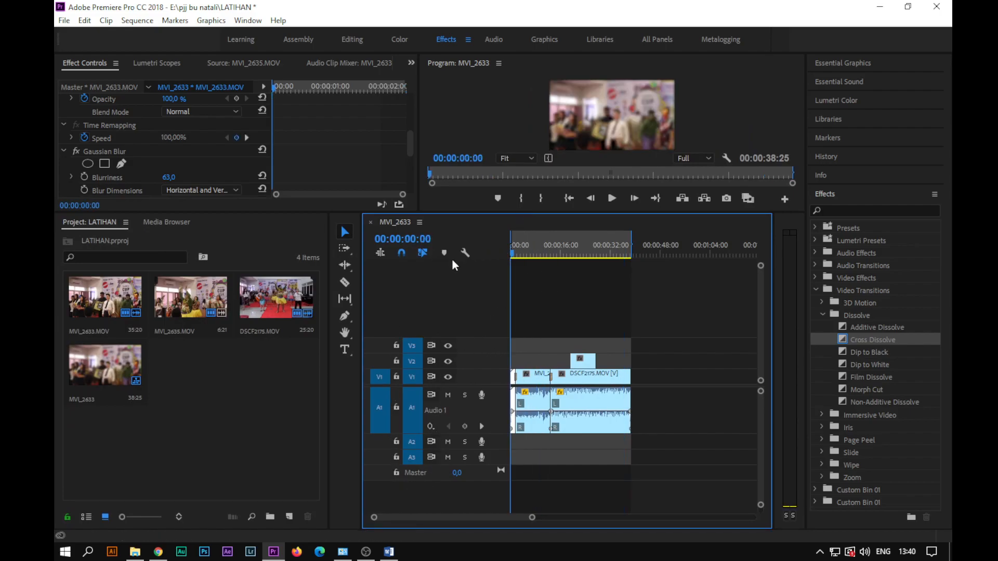
pyautogui.press('-')
pyautogui.press('\\')
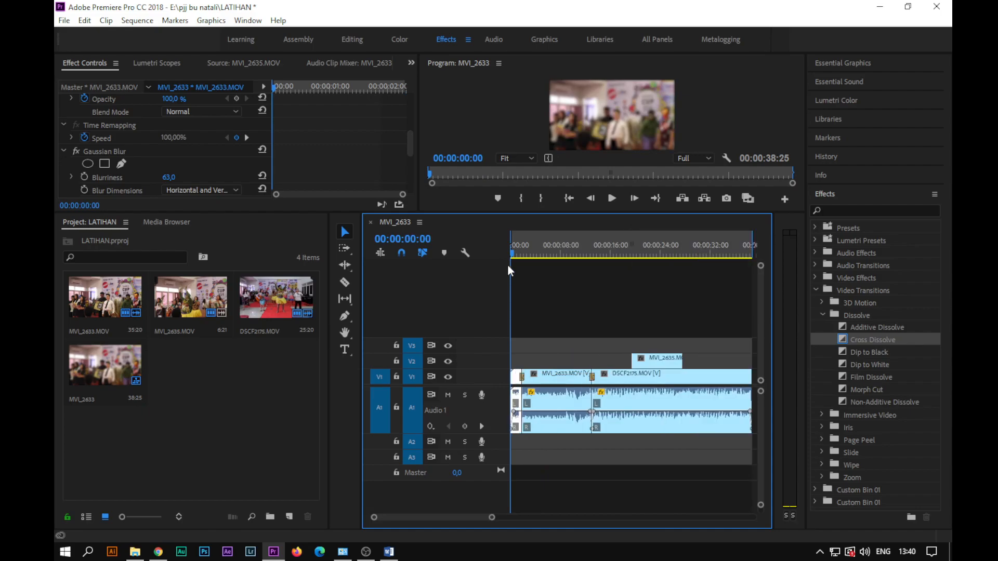
# Step: Open the media export settings for the sequence and review the available formats, keeping H.264
pyautogui.click(64, 21)
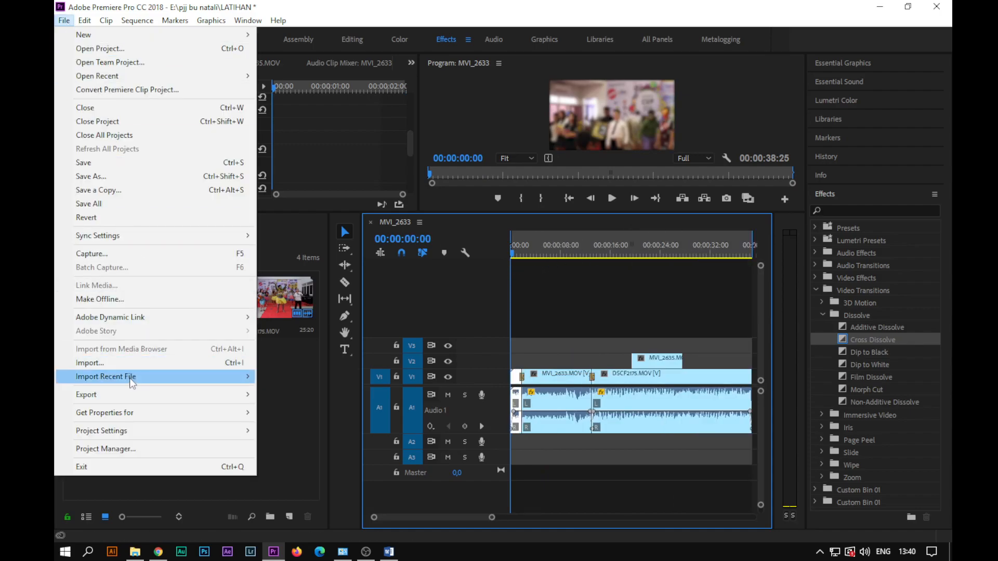
pyautogui.moveTo(130, 394)
pyautogui.click(272, 396)
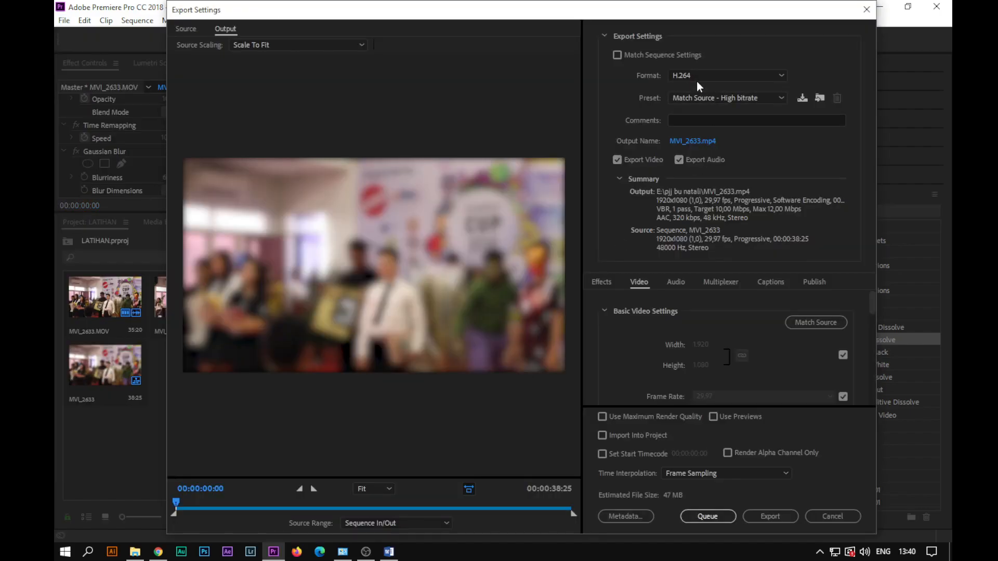
pyautogui.click(682, 76)
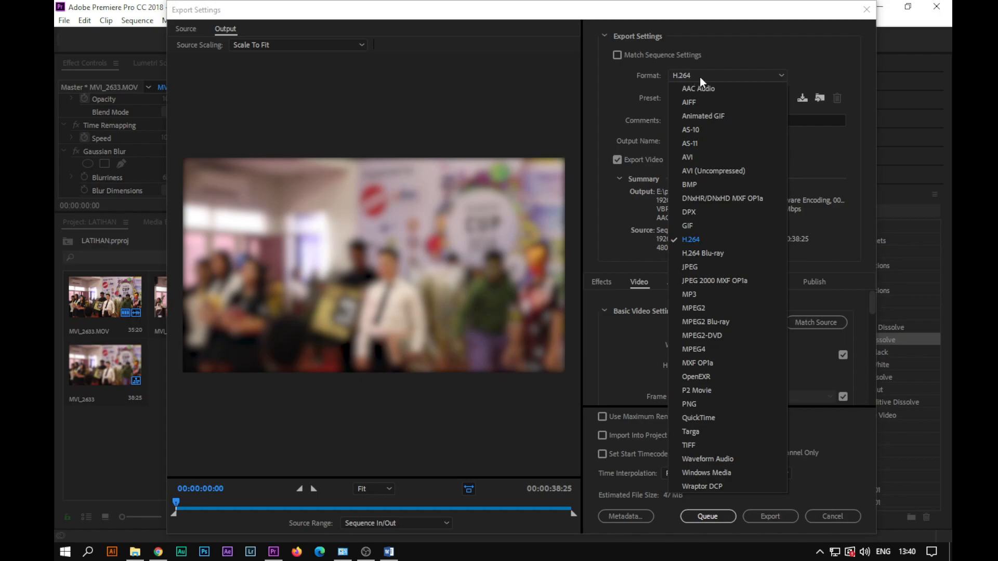
pyautogui.click(819, 72)
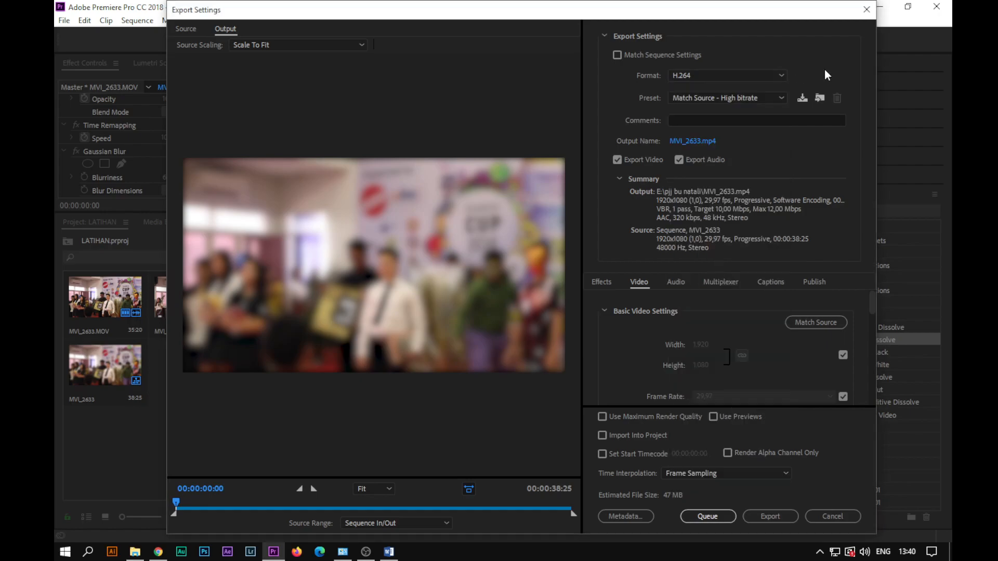
# Step: Set the export output to belajar.mp4 in the project's folder on drive E, agreeing to replace the existing file
pyautogui.click(692, 141)
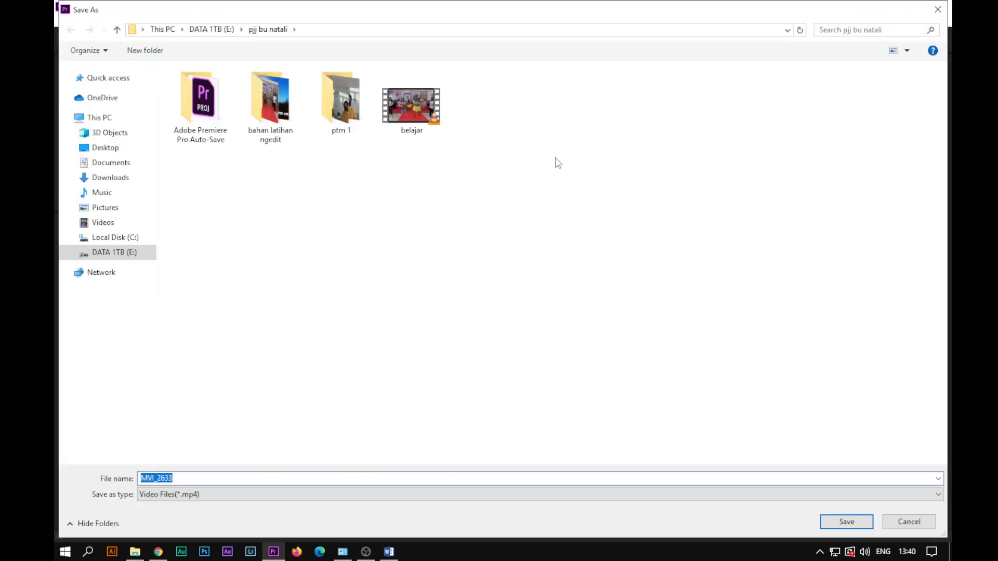
pyautogui.click(408, 109)
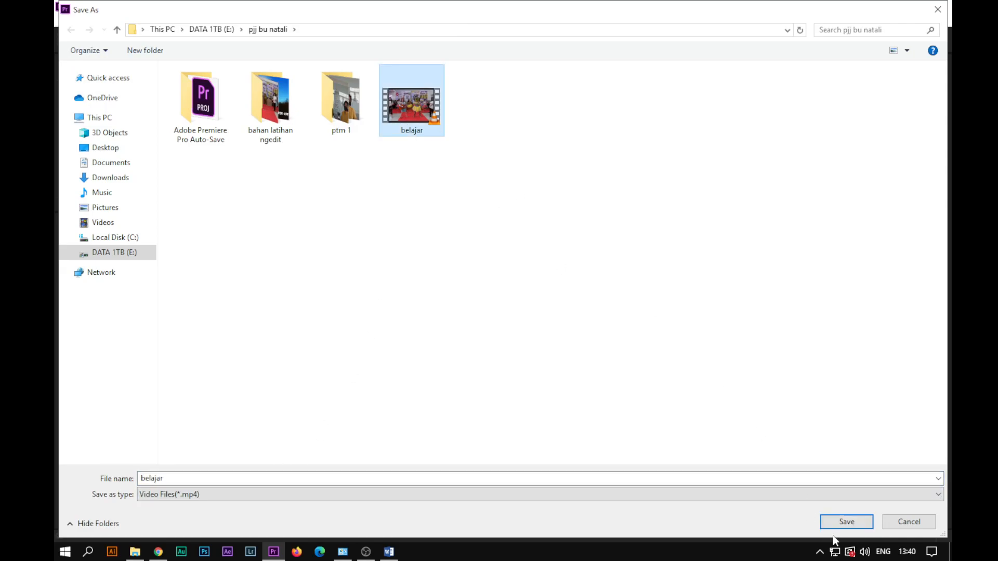
pyautogui.click(843, 525)
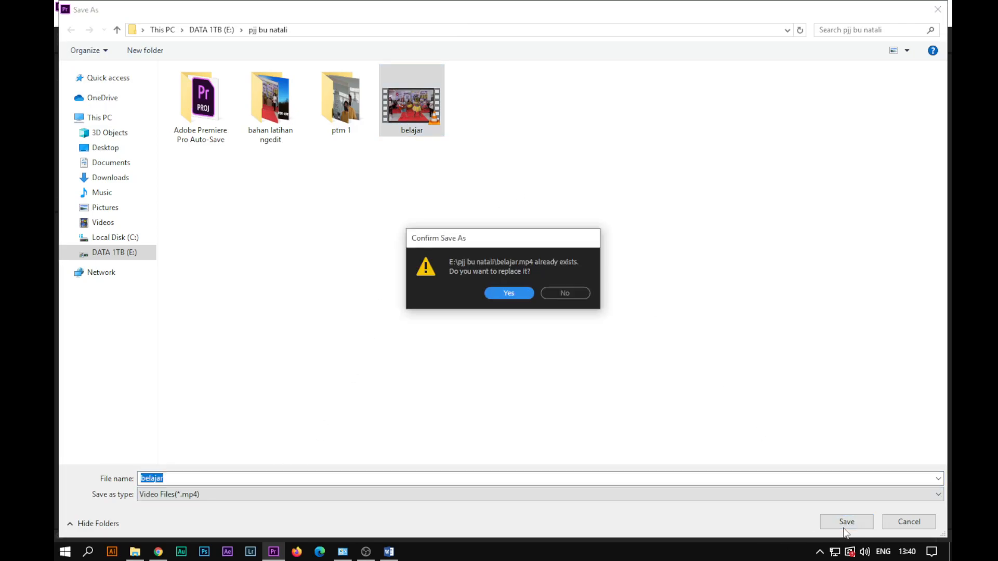
pyautogui.click(508, 294)
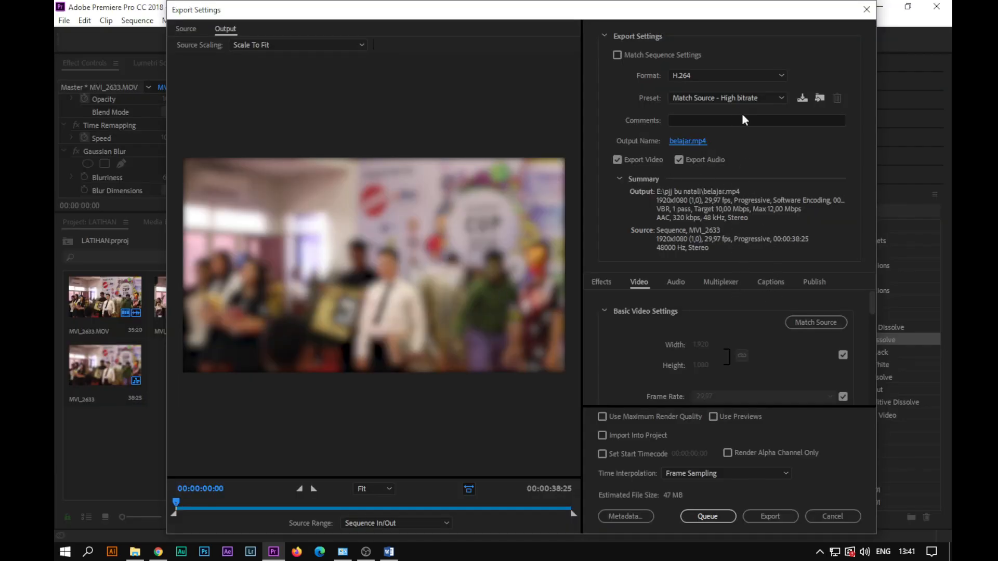
# Step: Choose the YouTube 1080p HD preset for the export
pyautogui.click(780, 101)
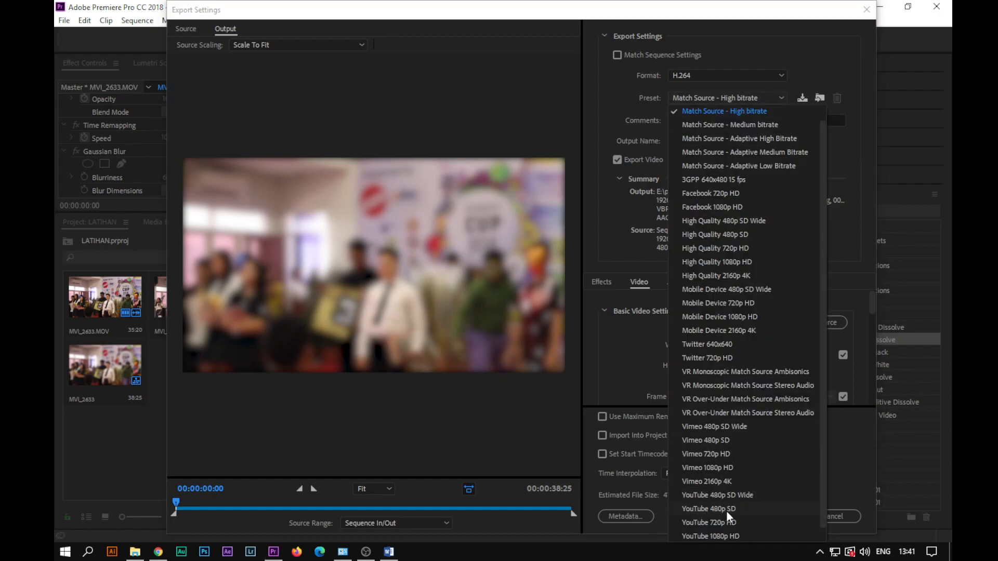
pyautogui.scroll(-1, 725, 515)
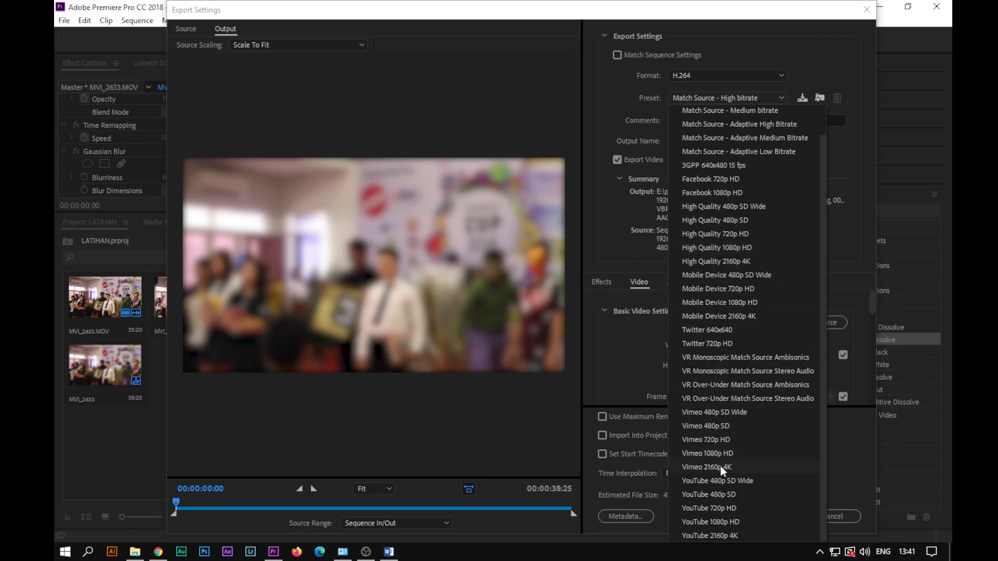
pyautogui.click(716, 523)
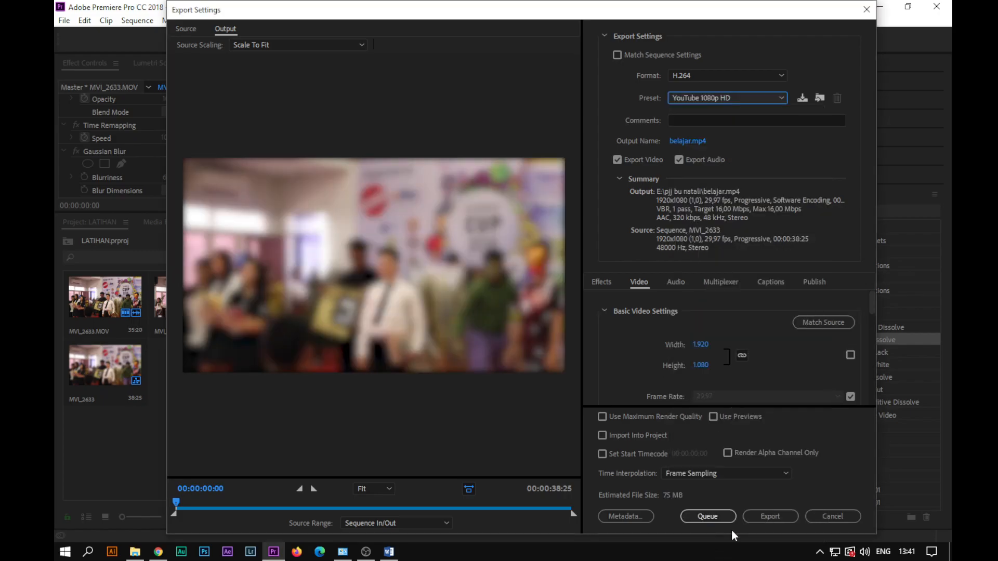
# Step: Preview the export at 00:00:29:16, and export the sequence over the existing belajar.mp4
pyautogui.moveTo(283, 505); pyautogui.dragTo(477, 511)
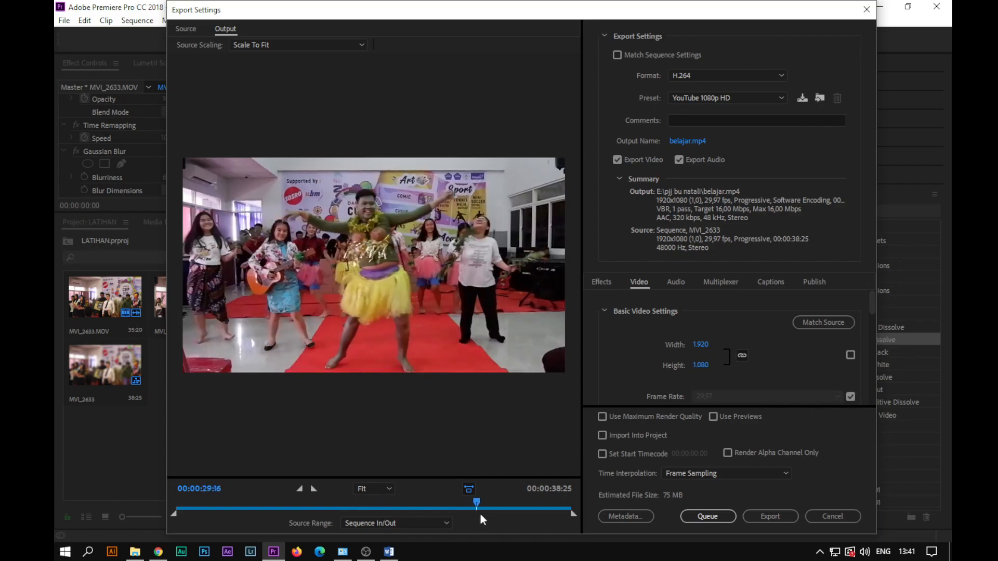
pyautogui.click(773, 518)
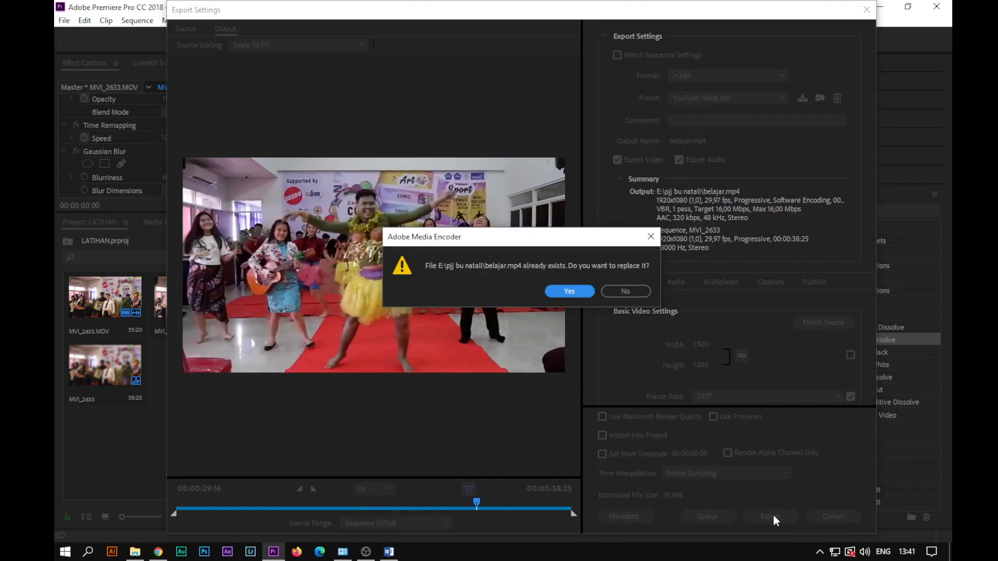
pyautogui.click(571, 292)
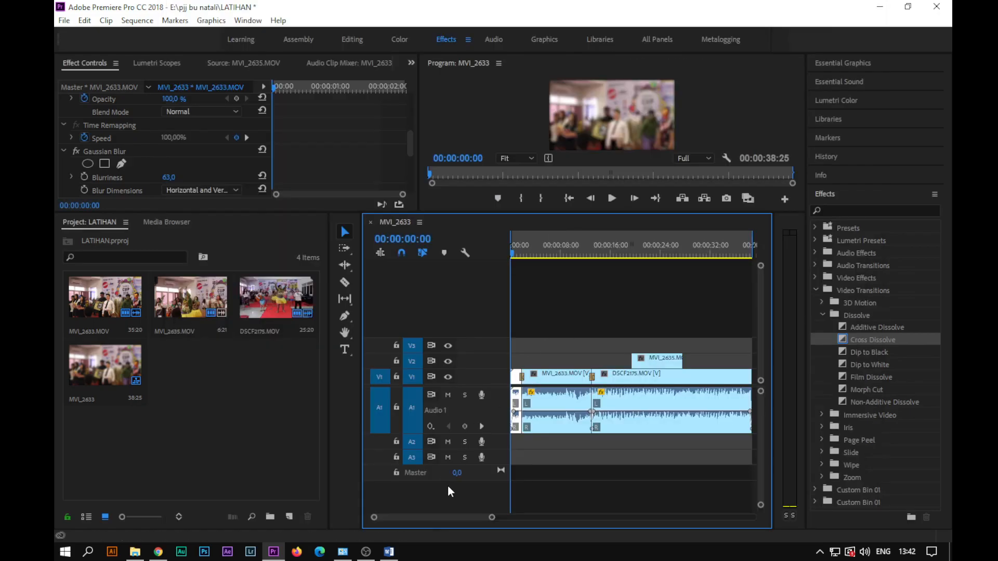
# Step: Switch to File Explorer and open the exported belajar video from the project's folder on DATA 1TB (E:)
pyautogui.click(137, 554)
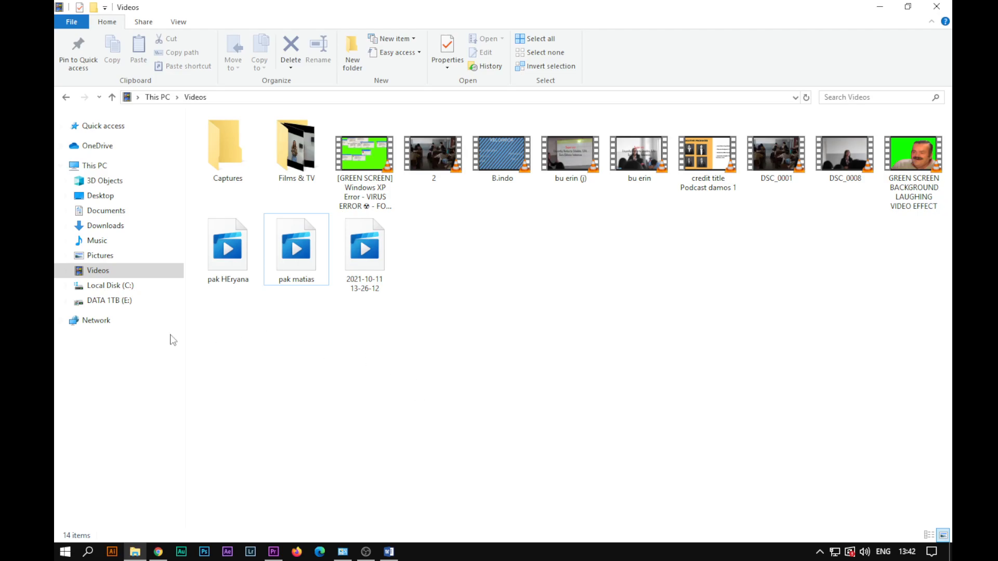
pyautogui.click(120, 303)
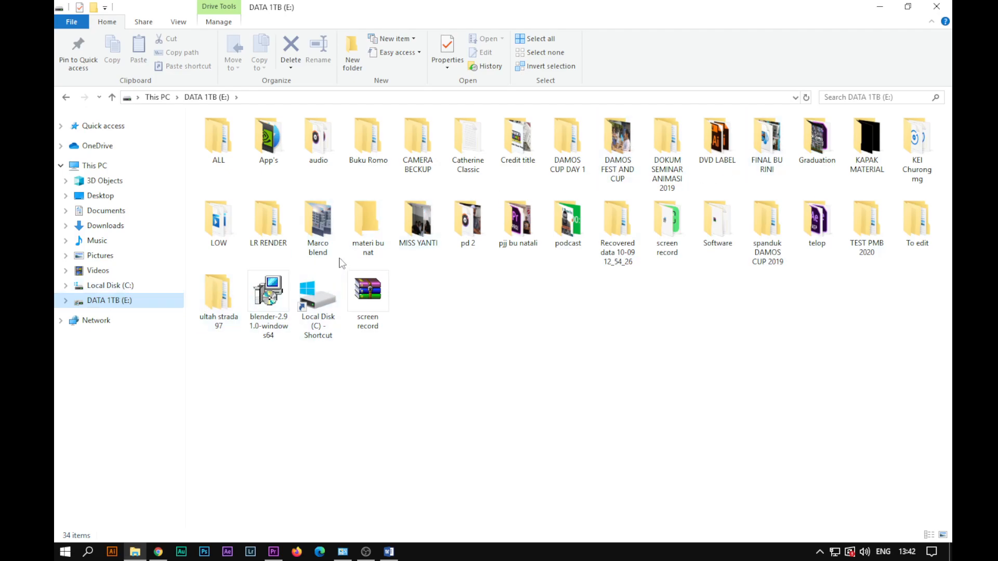
pyautogui.click(369, 233)
pyautogui.click(476, 230)
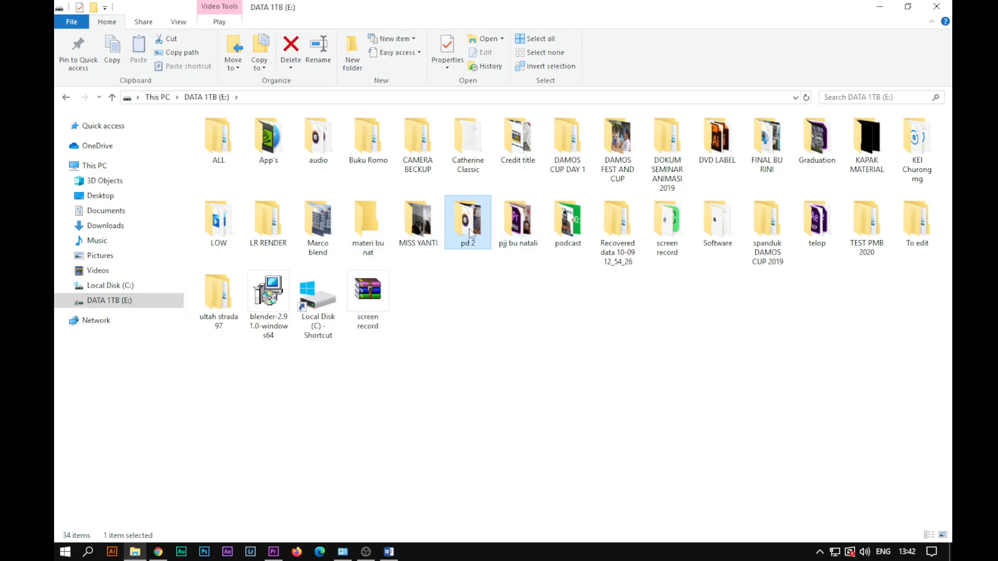
pyautogui.doubleClick(511, 234)
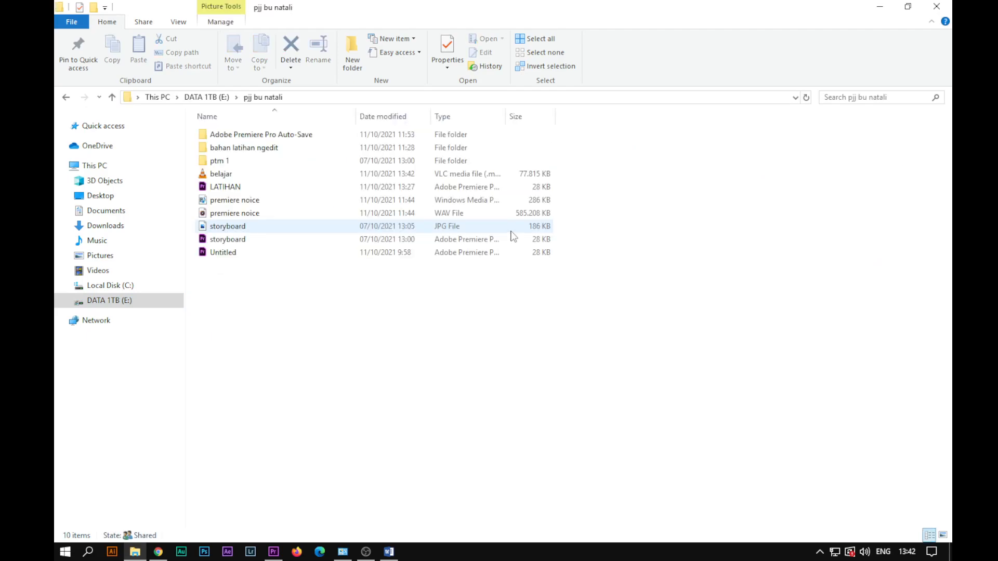
pyautogui.click(233, 178)
pyautogui.doubleClick(233, 179)
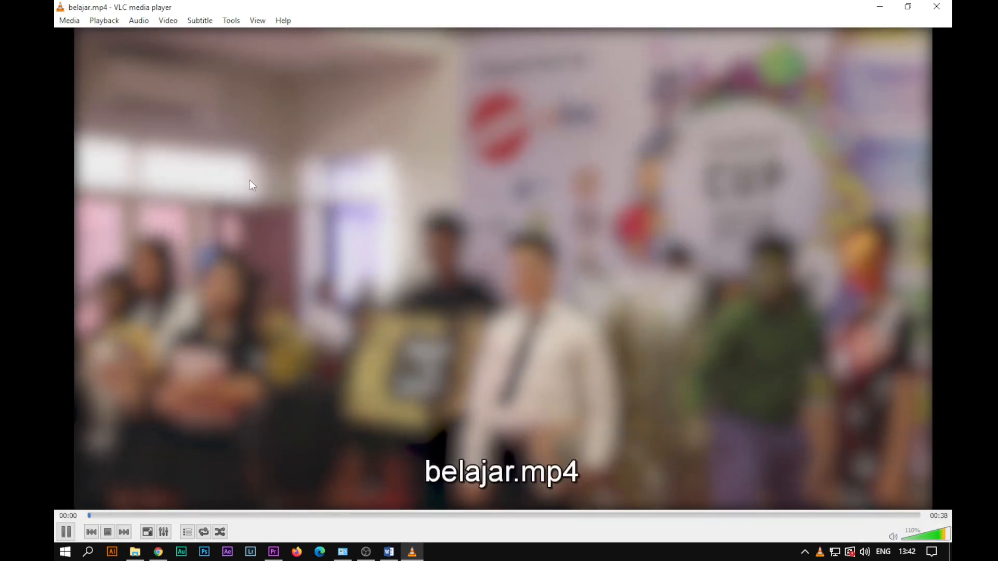
# Step: Watch the exported belajar.mp4 to about 00:37 in VLC and close the player
pyautogui.press('space')
pyautogui.press('space')
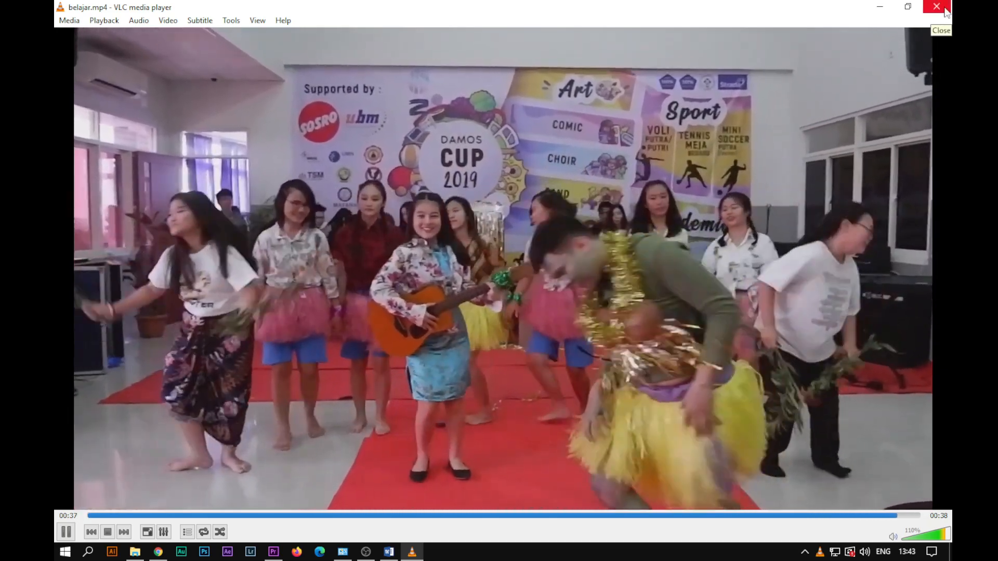
pyautogui.click(936, 7)
# Step: Review the Word outline and the project folder in File Explorer, and switch to OBS Studio
pyautogui.click(389, 551)
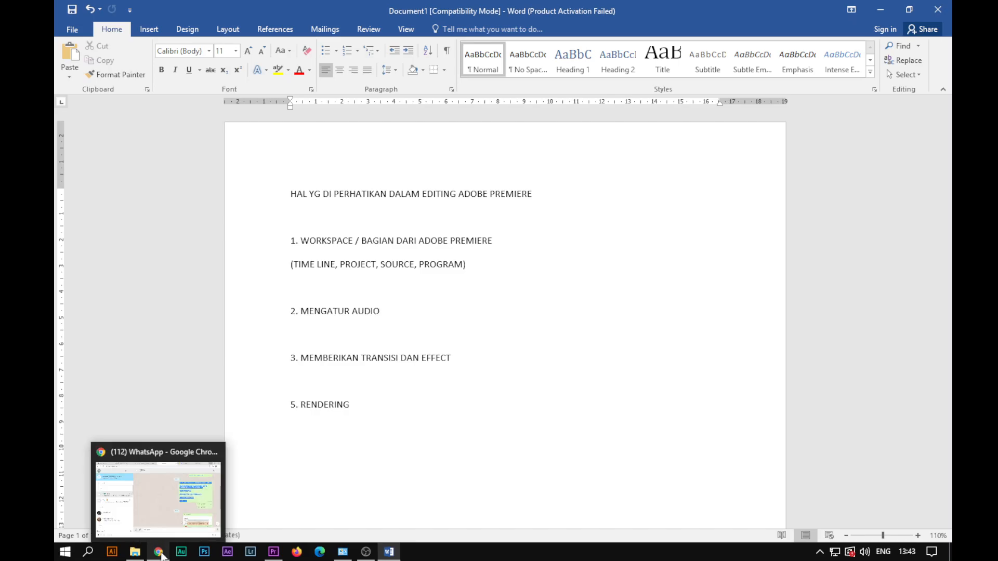
pyautogui.click(145, 556)
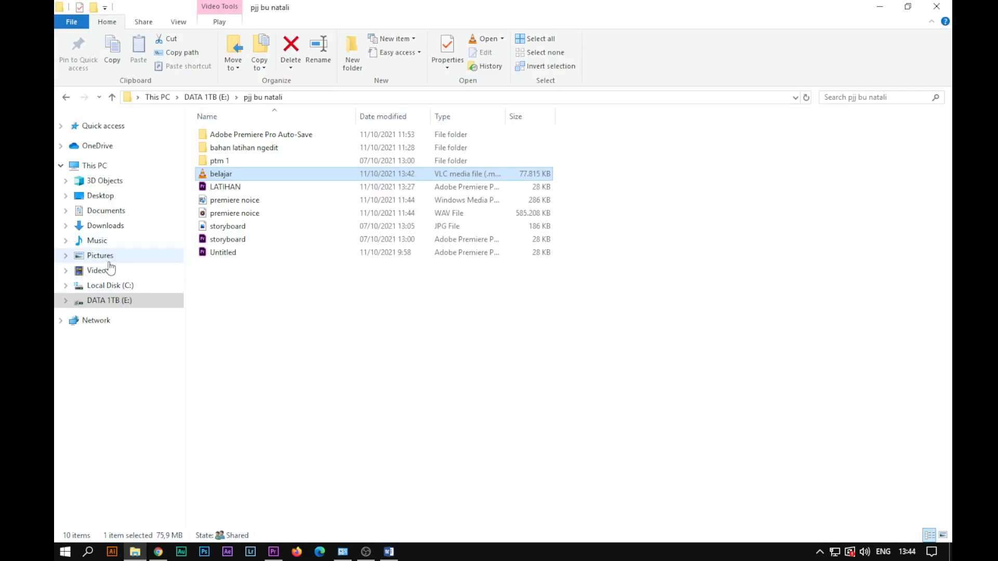
pyautogui.click(372, 556)
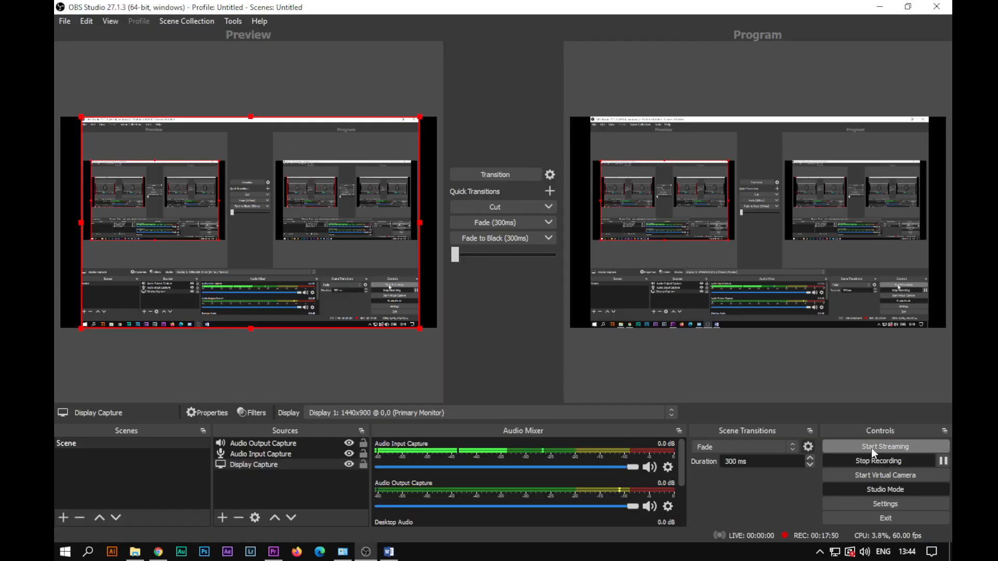